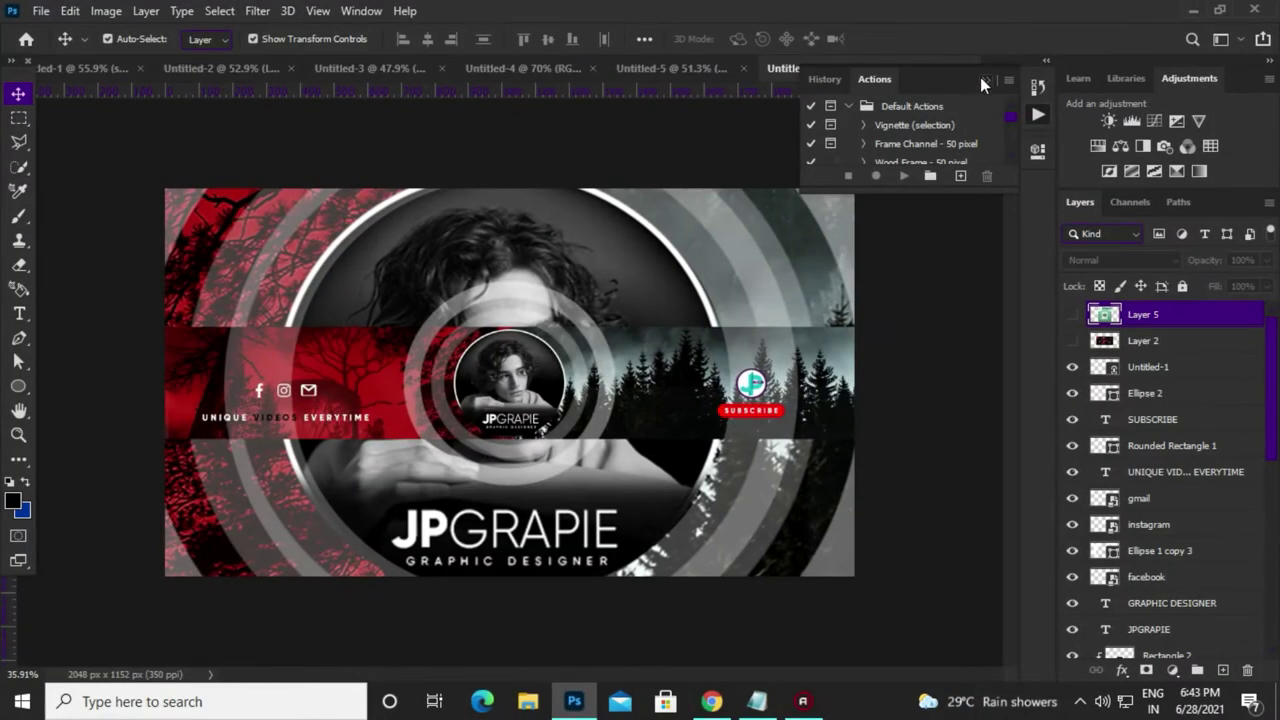
Create a 1080×1080 px document from the Custom preset and duplicate its white background layer
{"action": "left_click", "coordinate": [982, 79]}
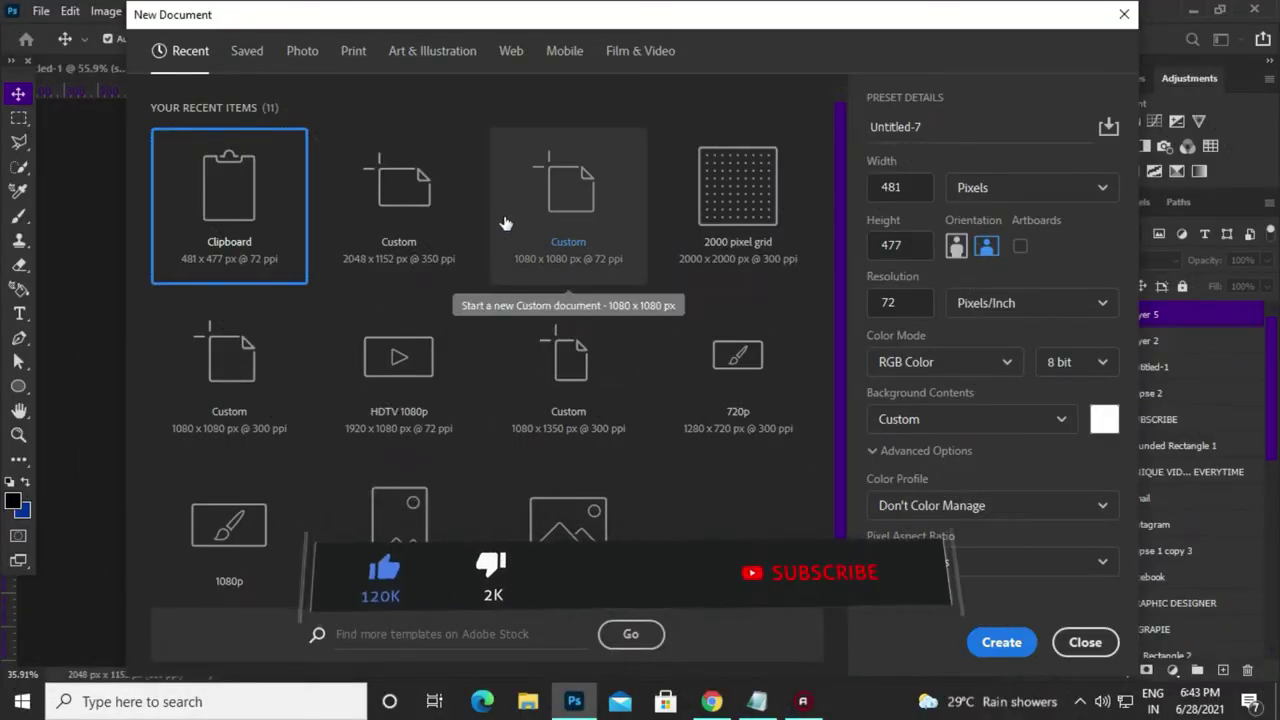
{"action": "left_click", "coordinate": [566, 207]}
{"action": "double_click", "coordinate": [566, 207]}
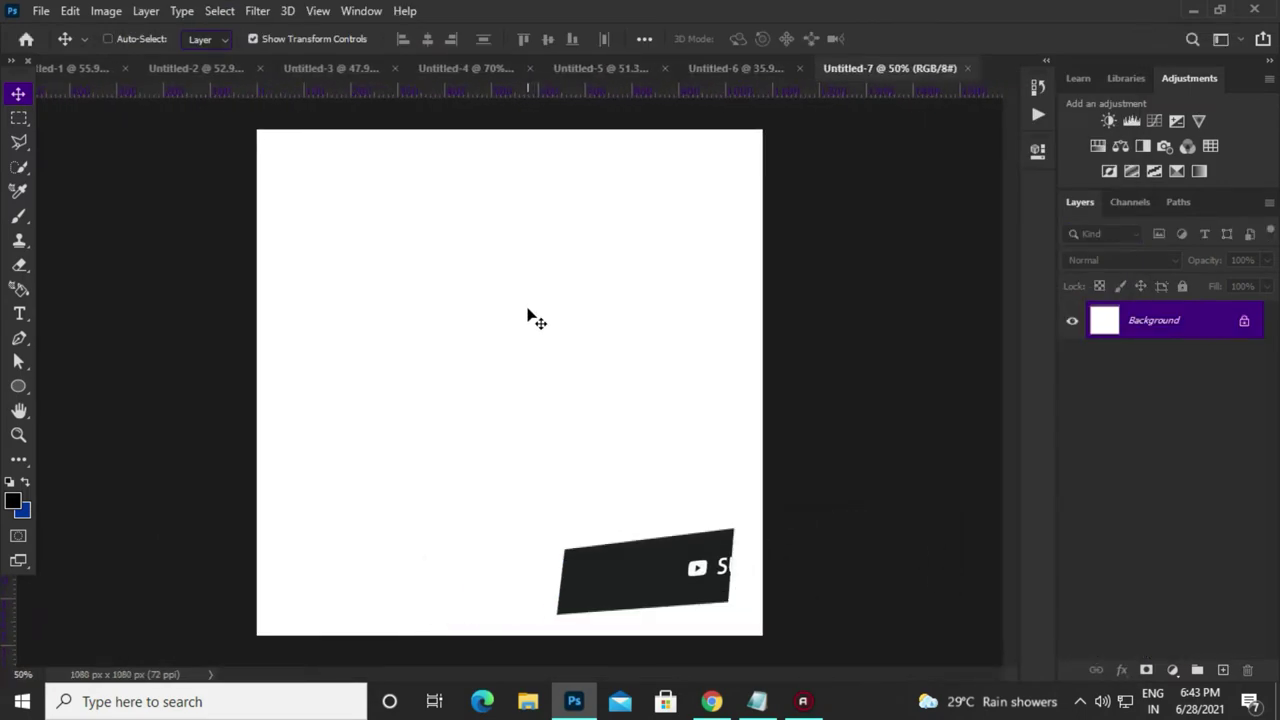
{"action": "key", "text": "ctrl+j"}
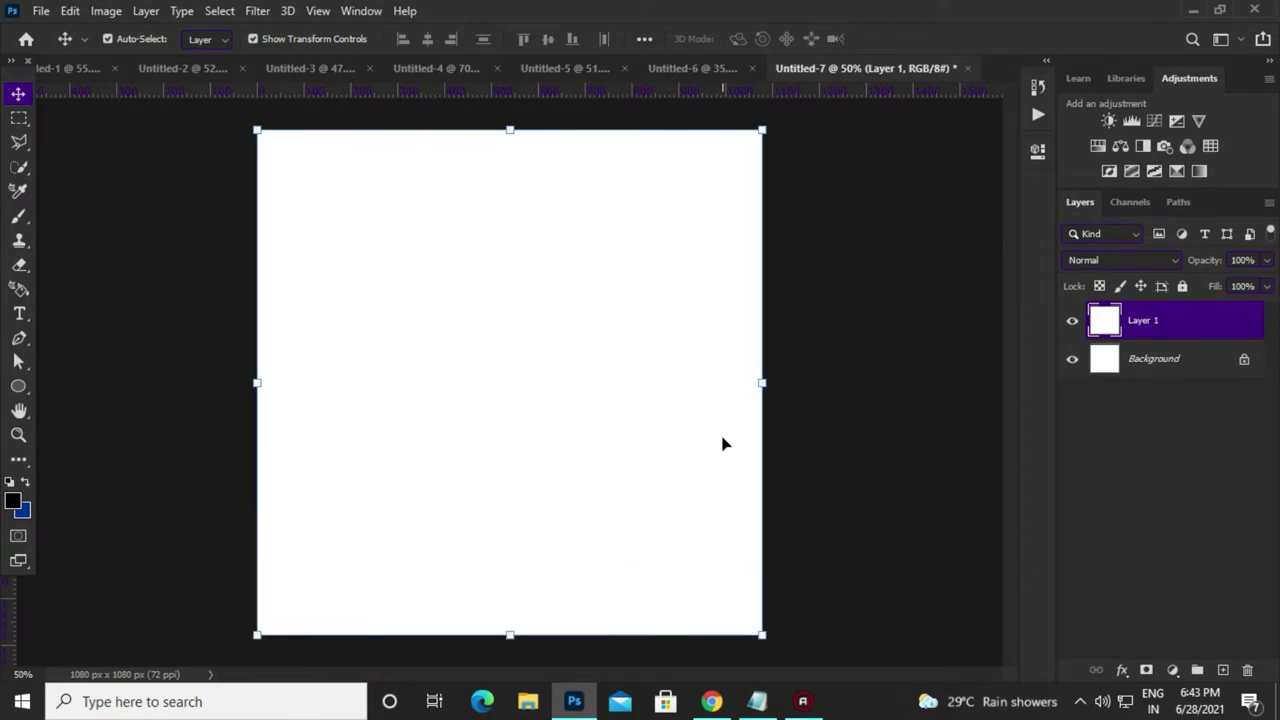
{"action": "scroll", "coordinate": [489, 385], "scroll_direction": "down", "scroll_amount": 2}
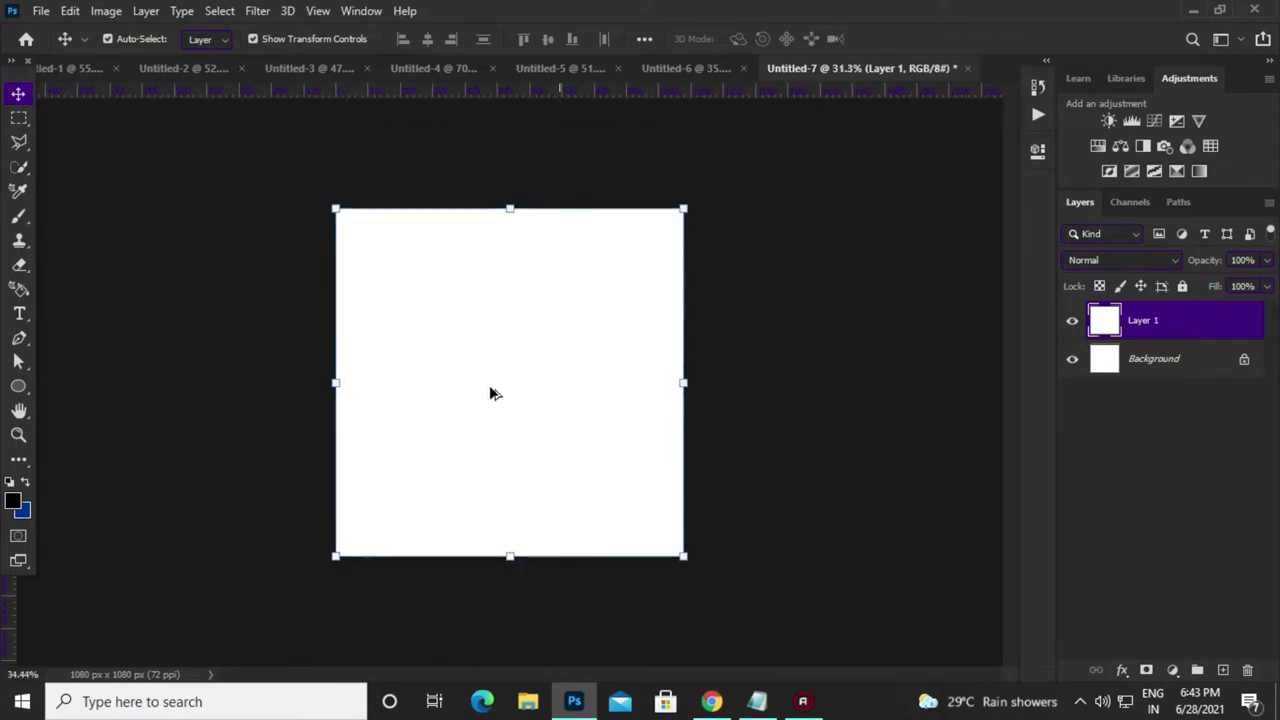
{"action": "scroll", "coordinate": [433, 369], "scroll_direction": "up", "scroll_amount": 2}
Save a brown kraft paper bag image from the 'PAPER bag png' Google Images results
{"action": "left_click", "coordinate": [711, 701]}
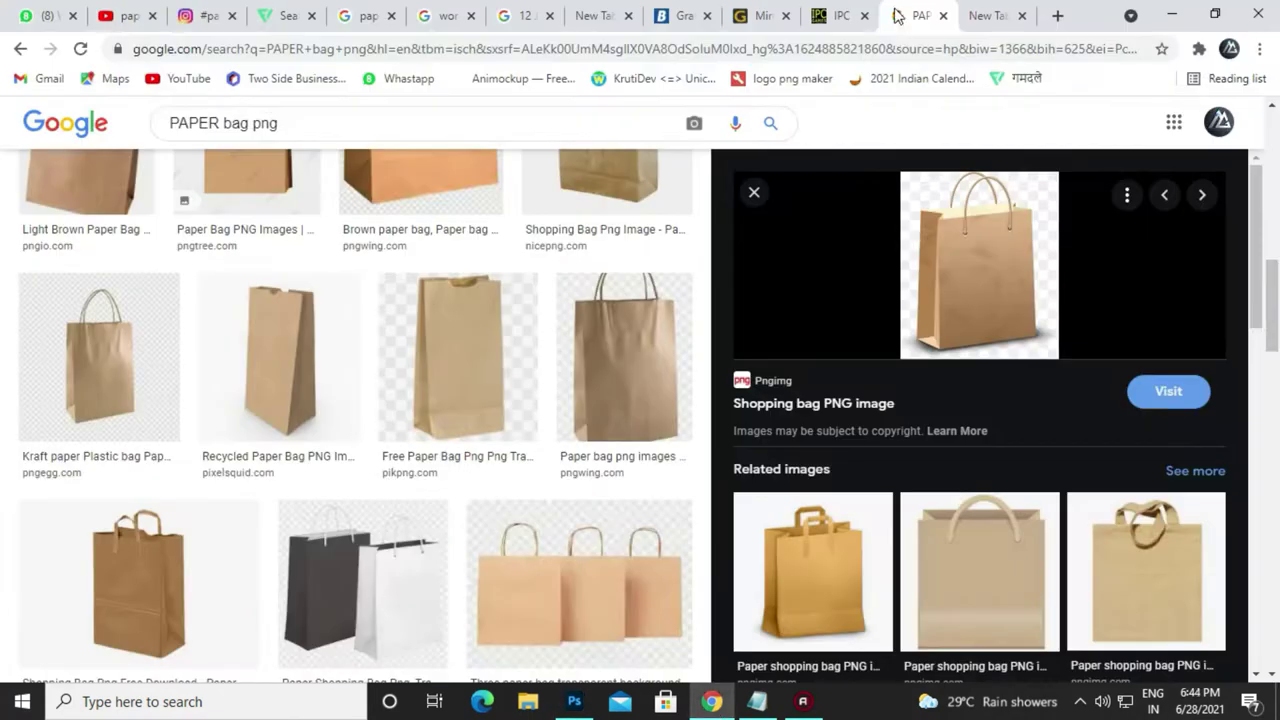
{"action": "scroll", "coordinate": [943, 343], "scroll_direction": "down", "scroll_amount": 2}
{"action": "scroll", "coordinate": [943, 343], "scroll_direction": "down", "scroll_amount": 2}
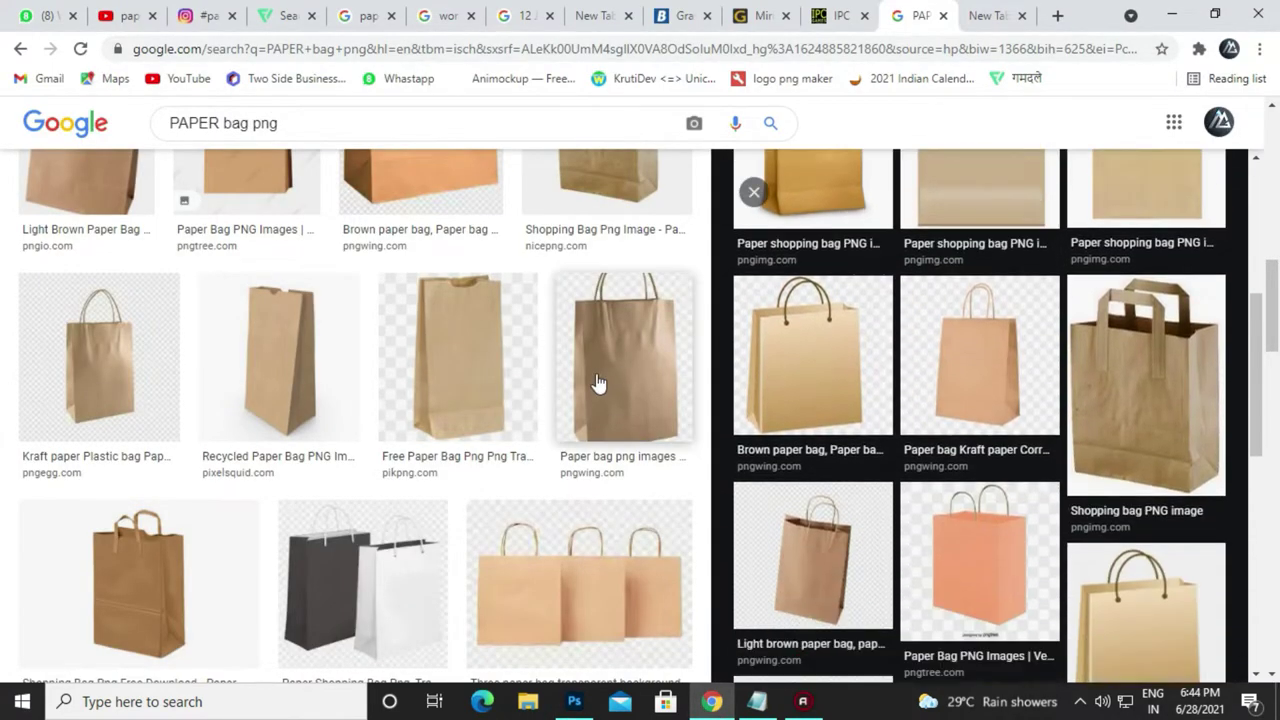
{"action": "scroll", "coordinate": [943, 343], "scroll_direction": "down", "scroll_amount": 1}
{"action": "left_click", "coordinate": [932, 360]}
{"action": "right_click", "coordinate": [970, 377]}
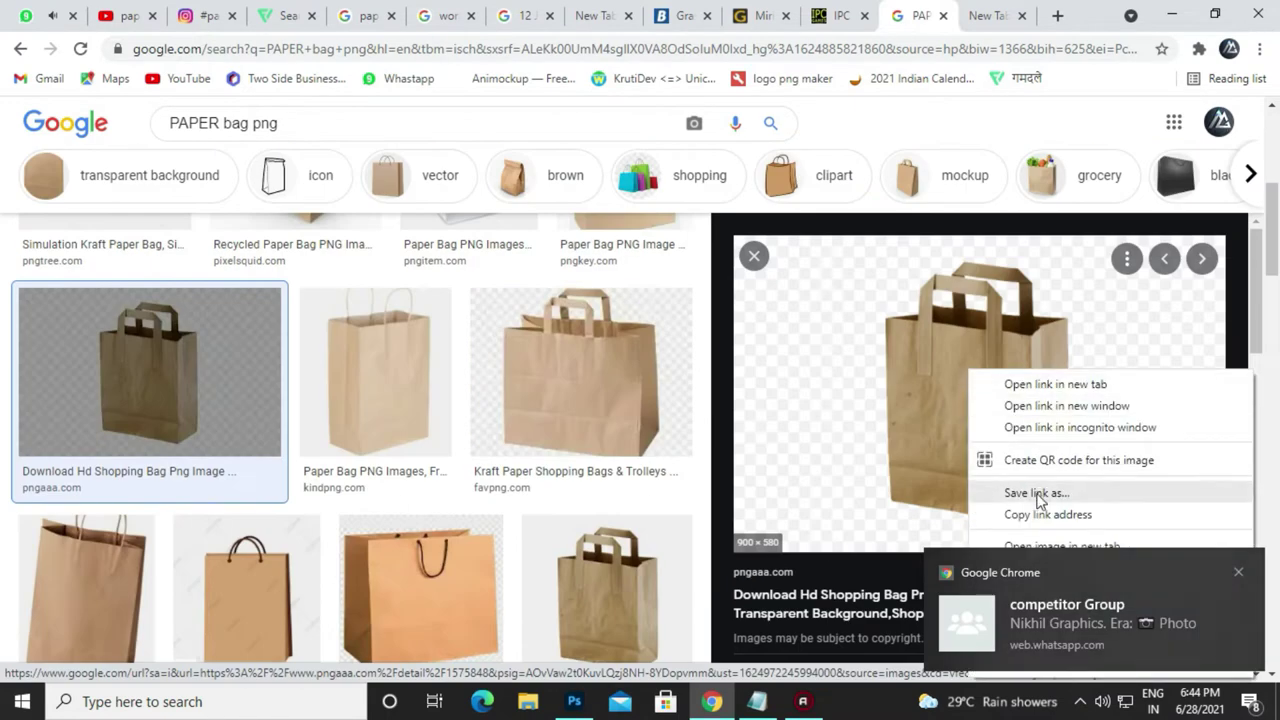
{"action": "left_click", "coordinate": [1045, 500]}
{"action": "right_click", "coordinate": [995, 365]}
{"action": "left_click", "coordinate": [1050, 563]}
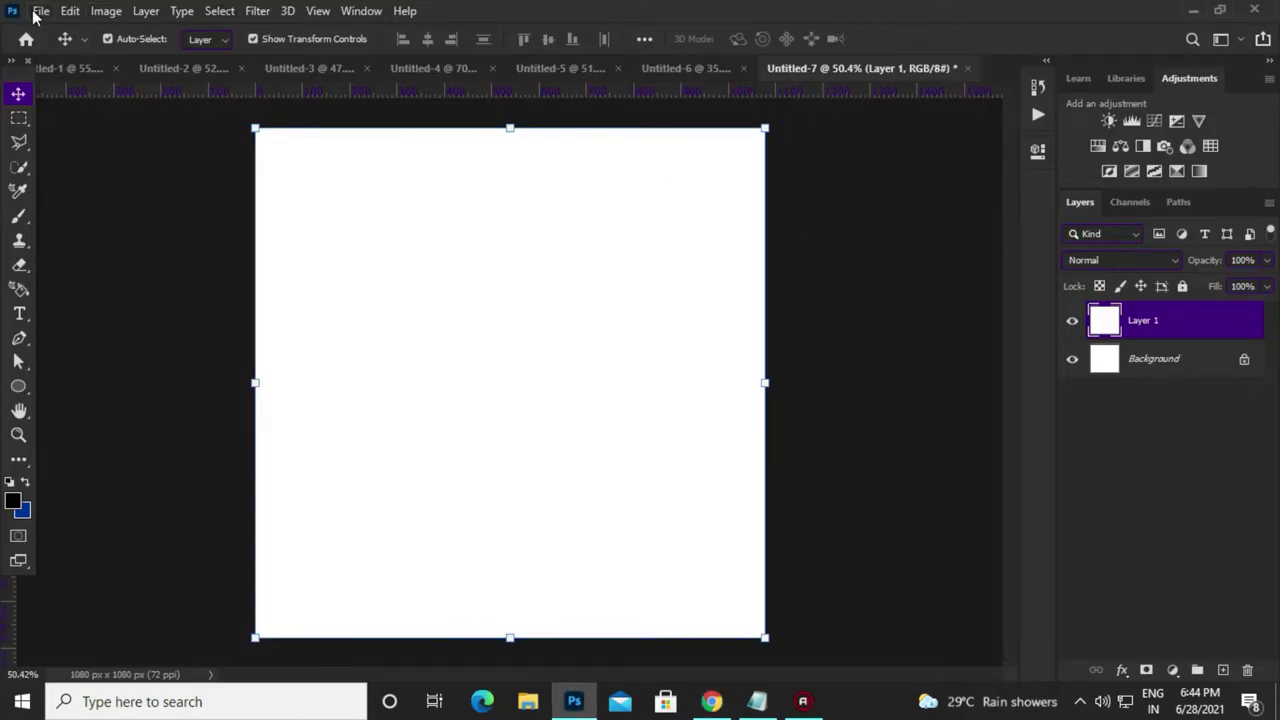
Place the linked bag image 1575848-middle from the '25 june' folder onto the canvas
{"action": "left_click", "coordinate": [40, 11]}
{"action": "left_click", "coordinate": [150, 400]}
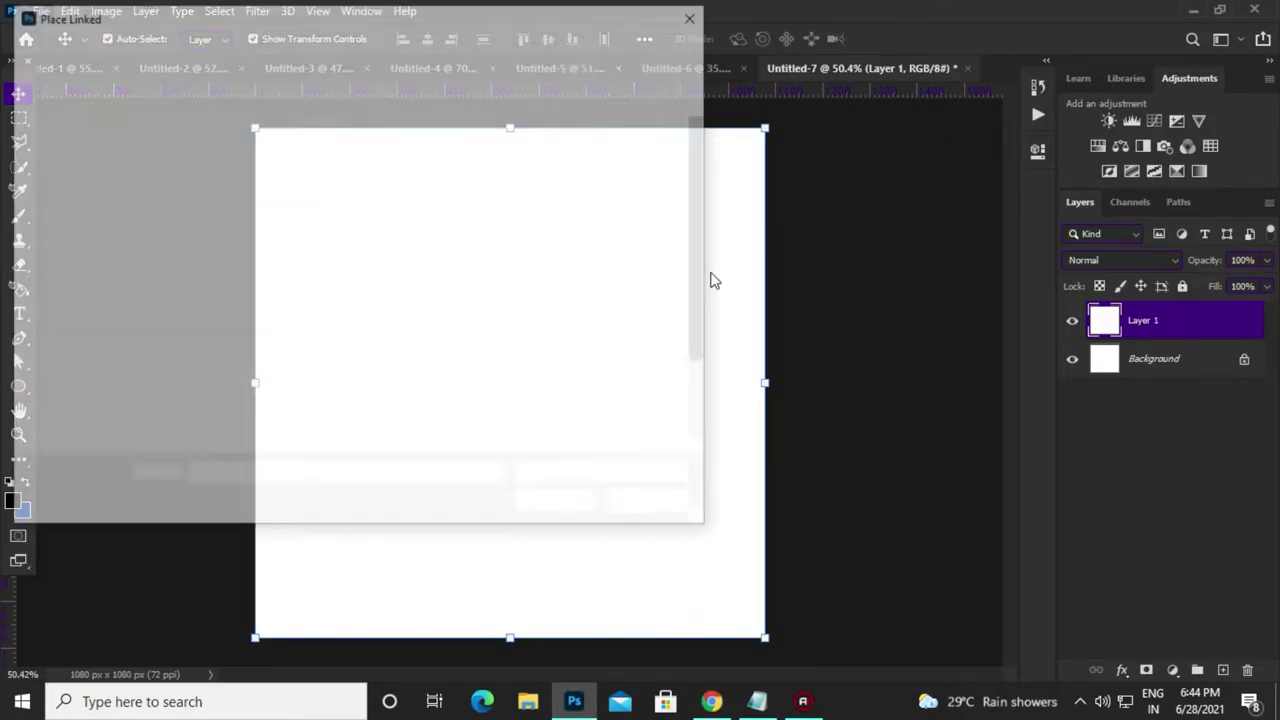
{"action": "double_click", "coordinate": [214, 150]}
{"action": "left_click", "coordinate": [220, 150]}
{"action": "left_click", "coordinate": [557, 503]}
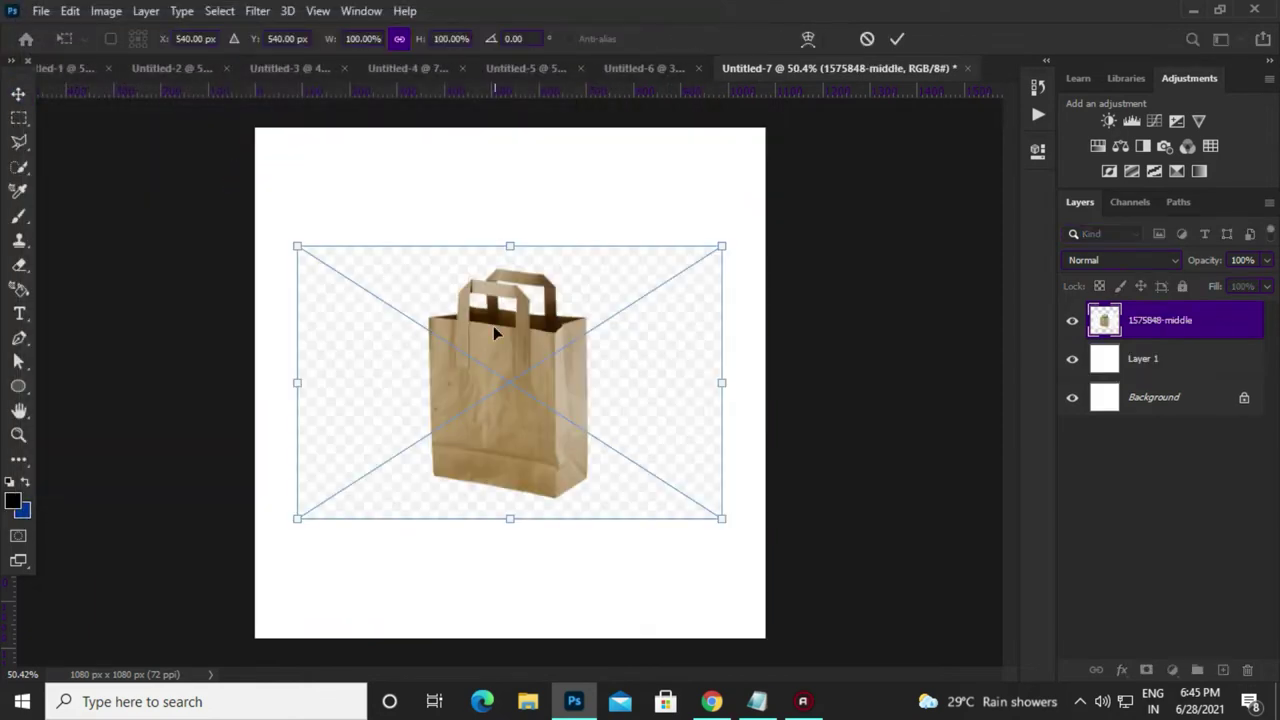
{"action": "left_click", "coordinate": [1037, 152]}
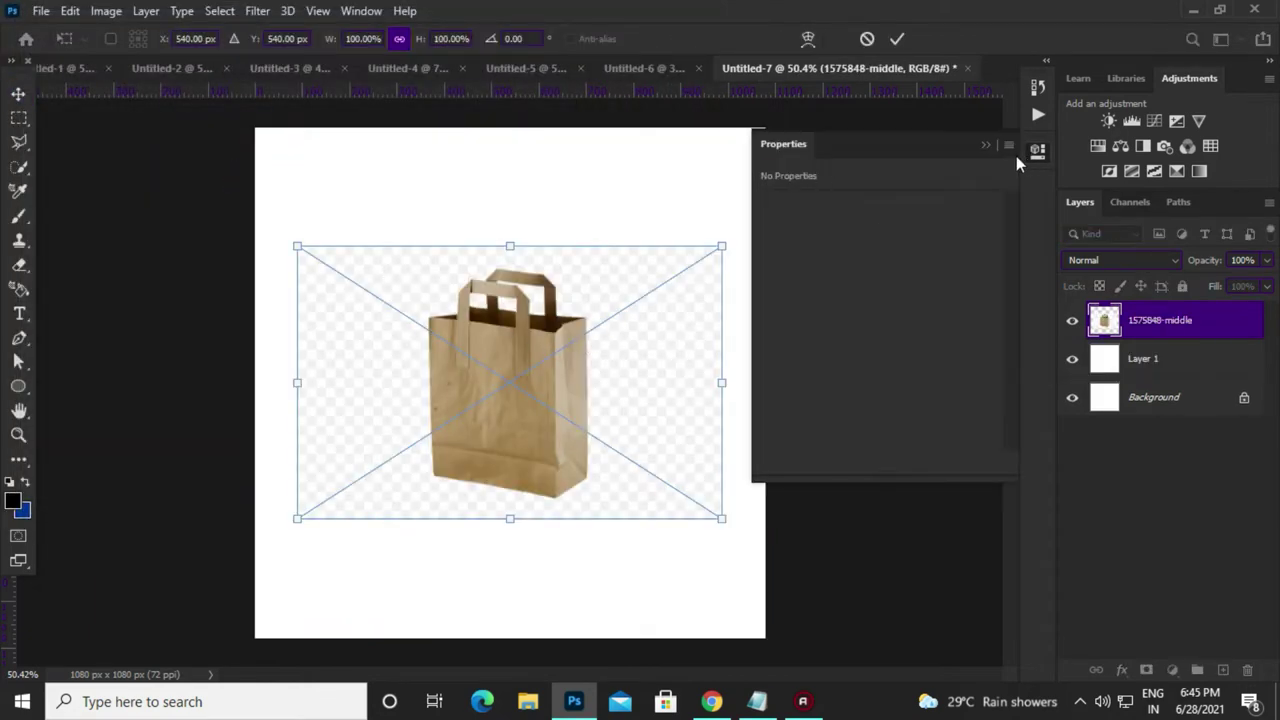
{"action": "left_click", "coordinate": [1037, 152]}
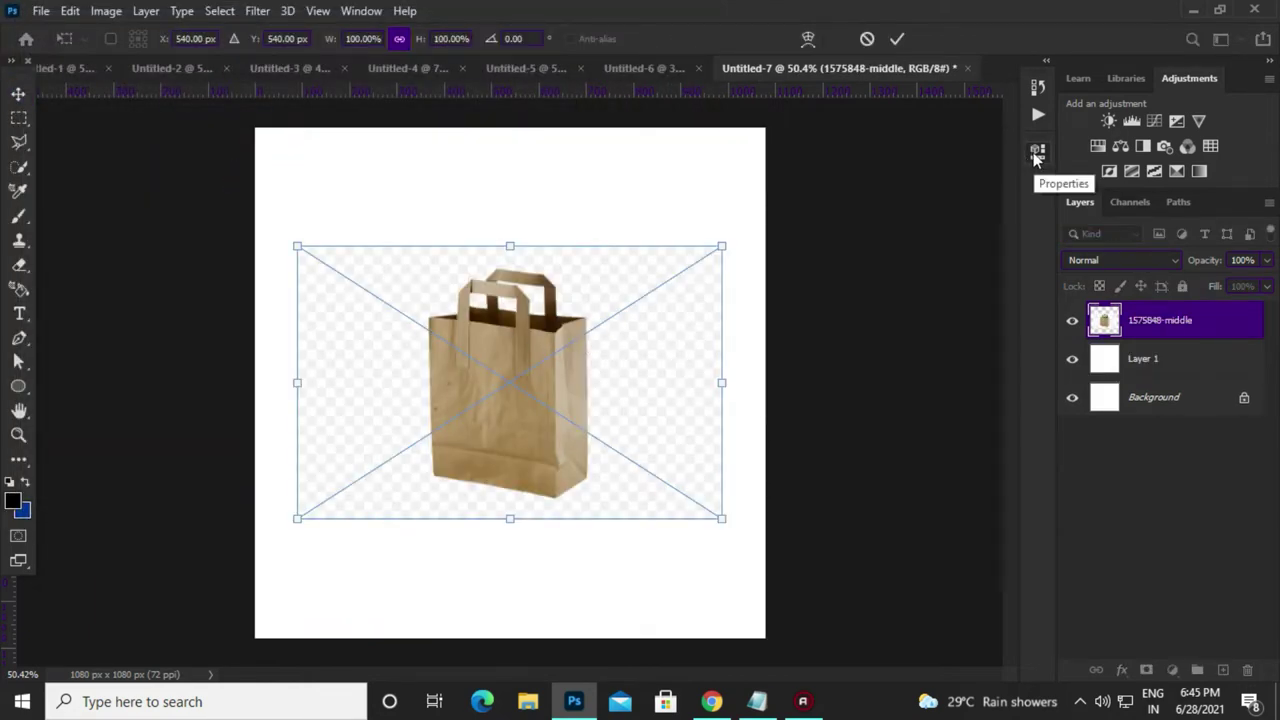
{"action": "key", "text": "Return"}
{"action": "left_click", "coordinate": [1037, 152]}
Rasterize the bag layer, remove its background, and scale it to about 123%
{"action": "right_click", "coordinate": [1159, 337]}
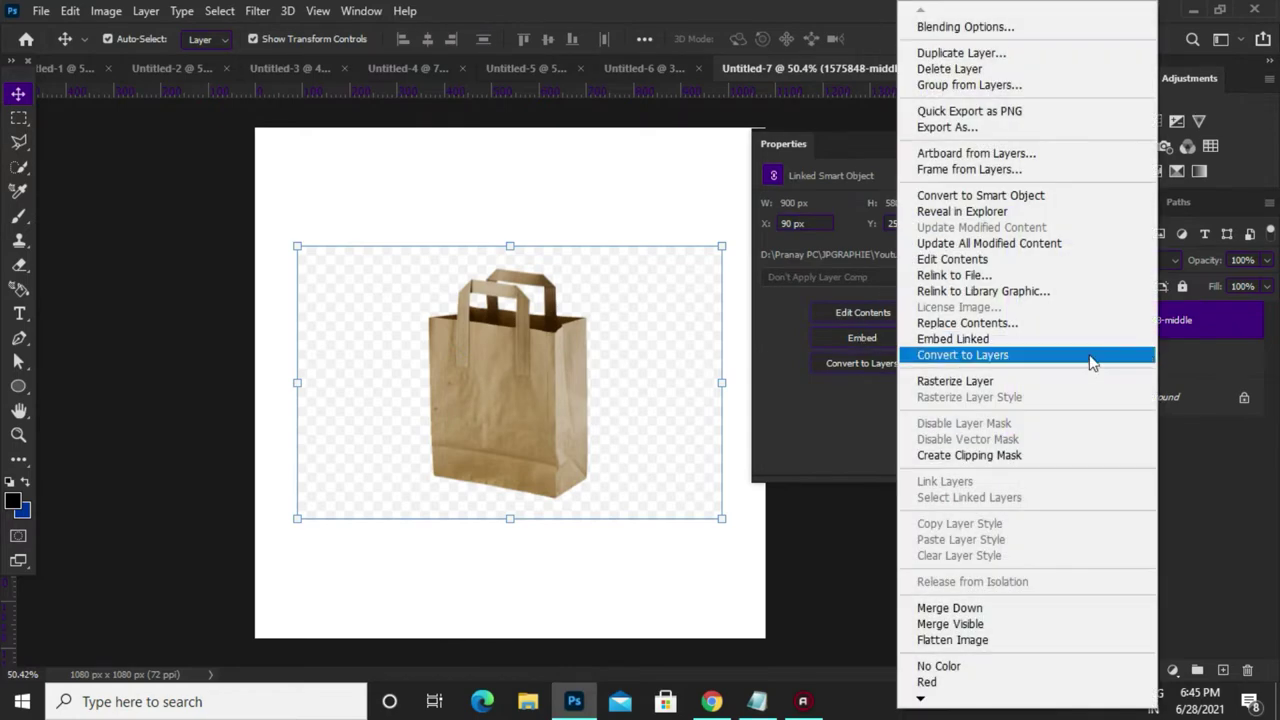
{"action": "left_click", "coordinate": [1037, 381]}
{"action": "scroll", "coordinate": [862, 388], "scroll_direction": "down", "scroll_amount": 1}
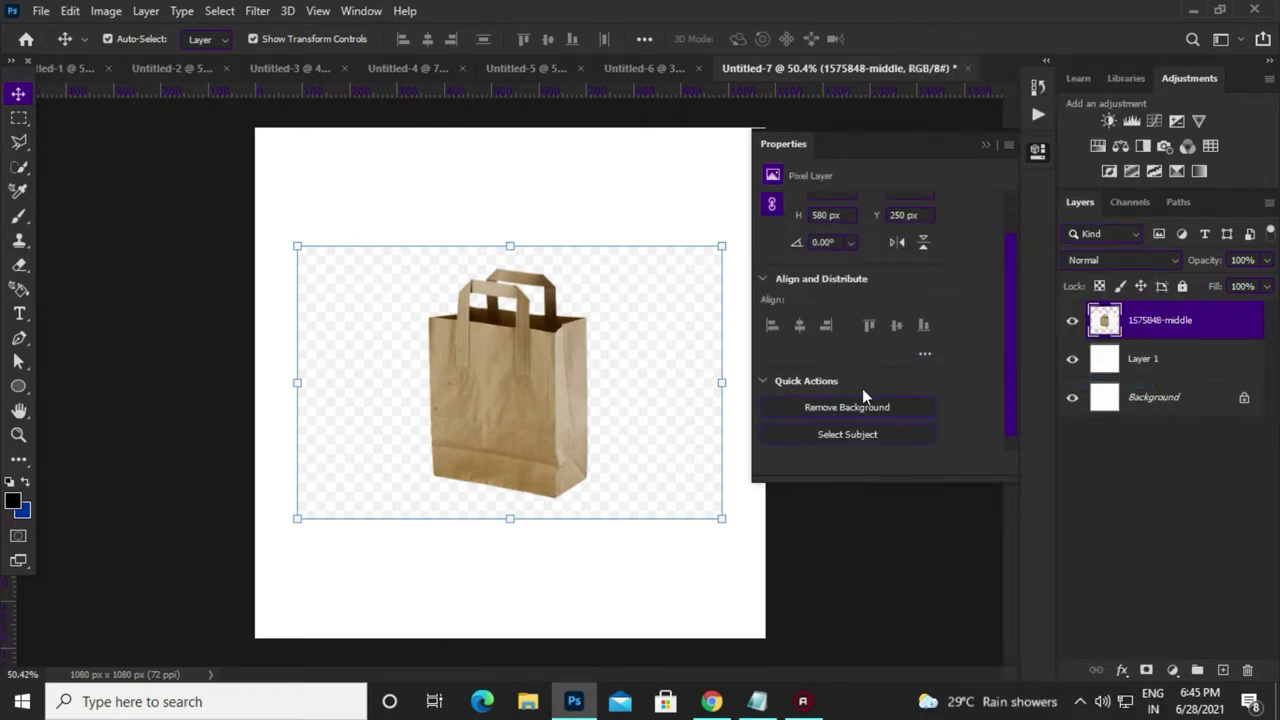
{"action": "left_click", "coordinate": [864, 406]}
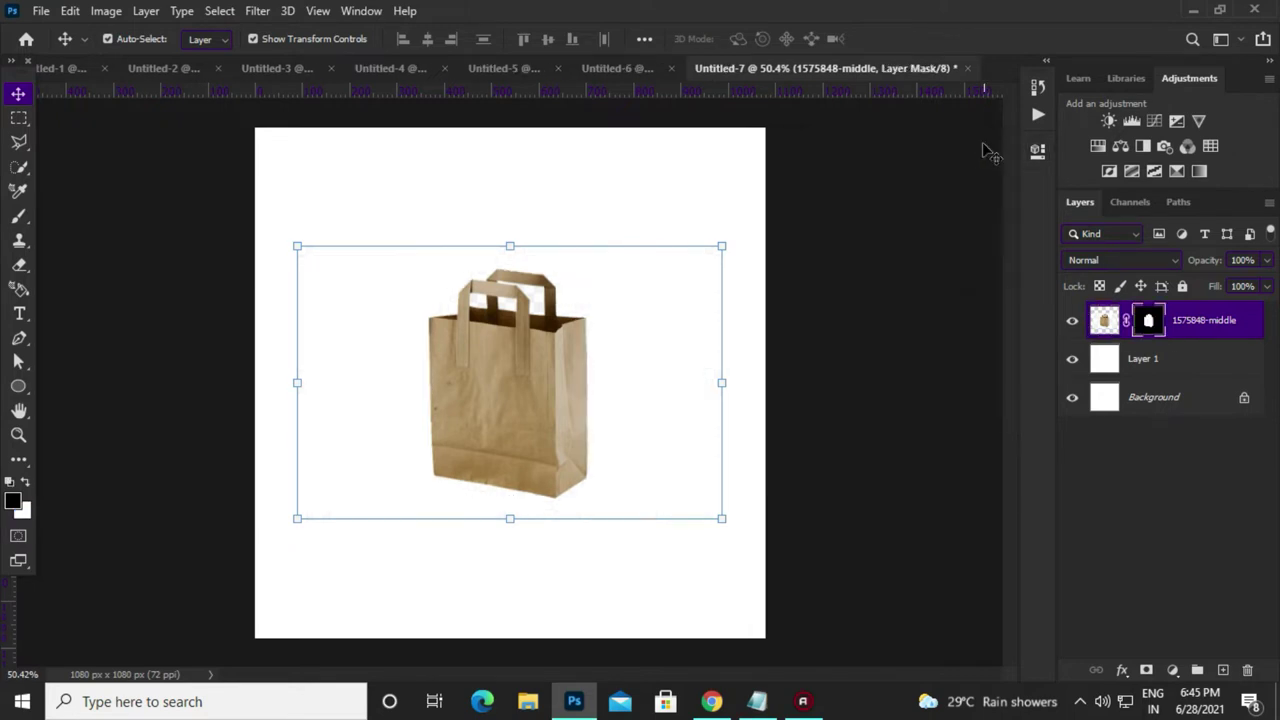
{"action": "left_click_drag", "start_coordinate": [722, 245], "coordinate": [770, 213]}
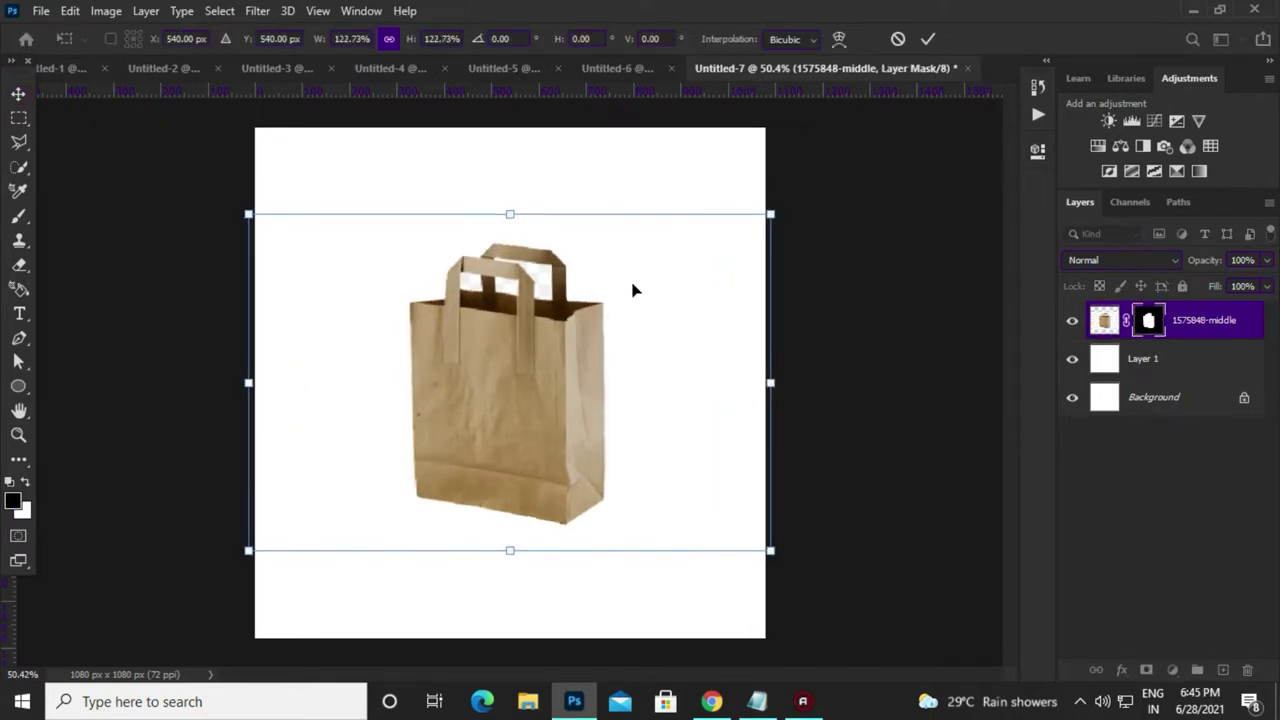
{"action": "key", "text": "Return"}
{"action": "scroll", "coordinate": [497, 276], "scroll_direction": "up", "scroll_amount": 5}
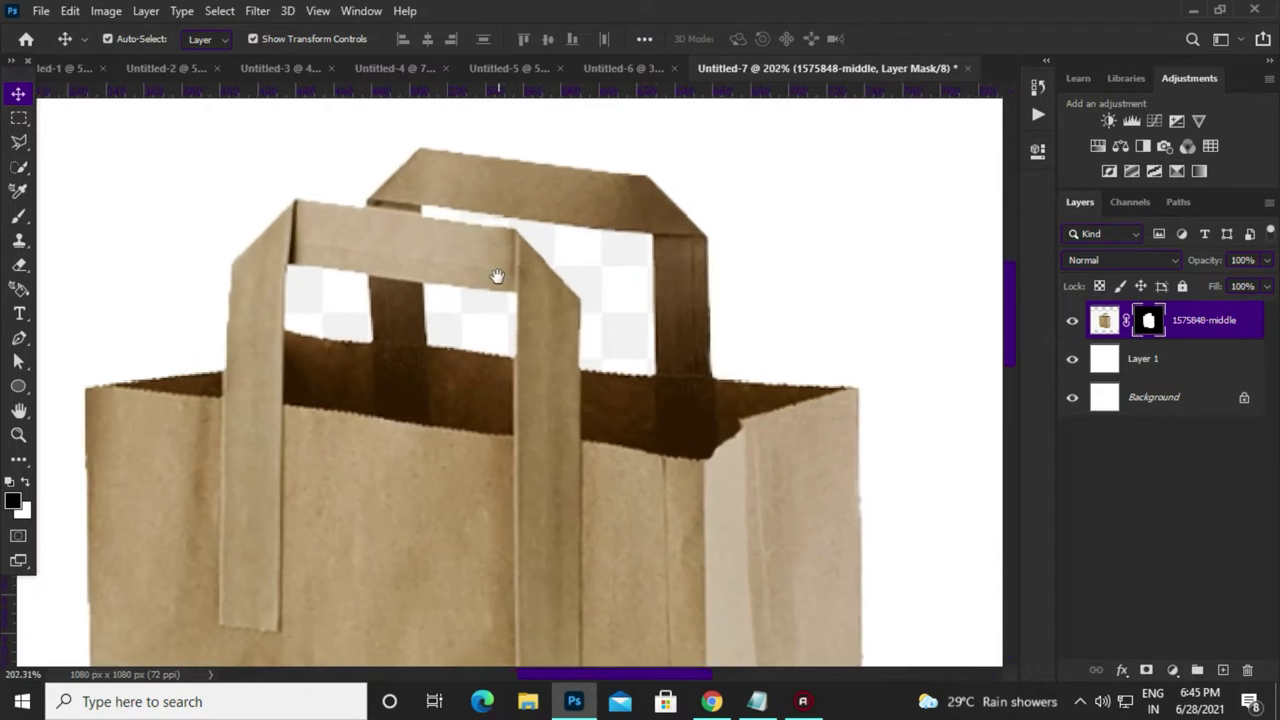
{"action": "key", "text": "w"}
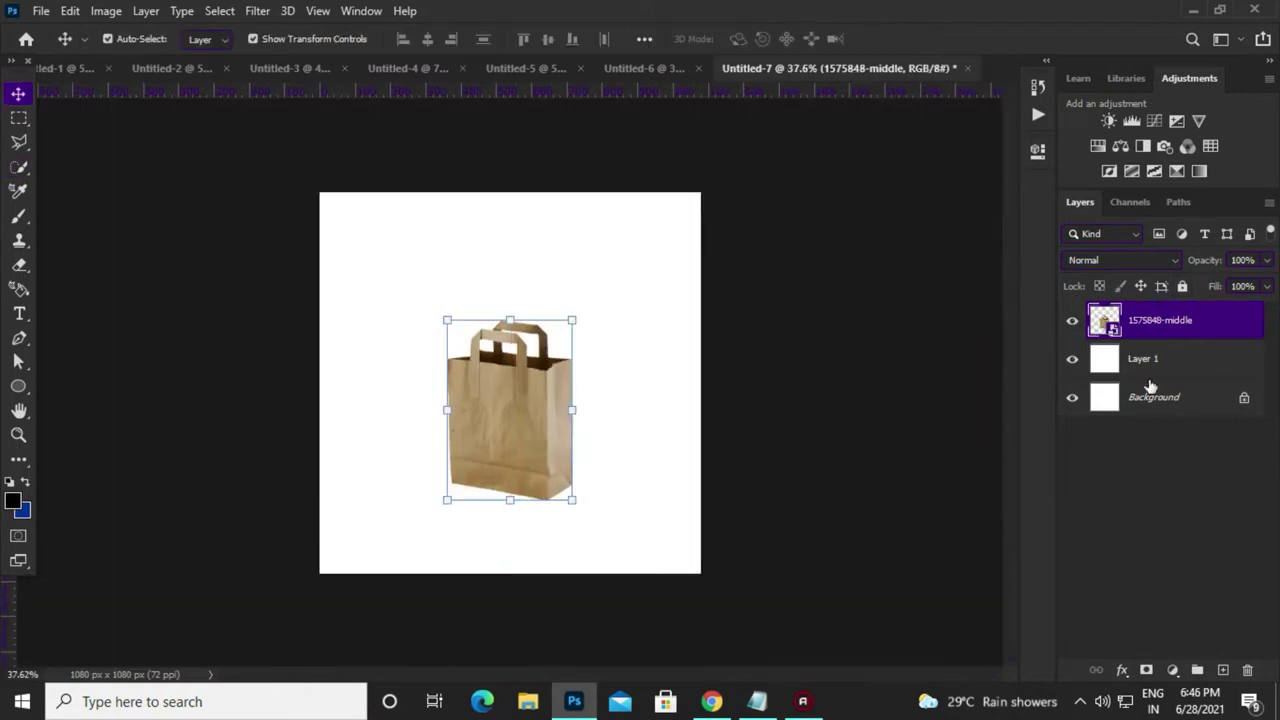
Draw a black floor area with Polygonal Lasso on a new layer below the bag
{"action": "left_click", "coordinate": [1223, 669]}
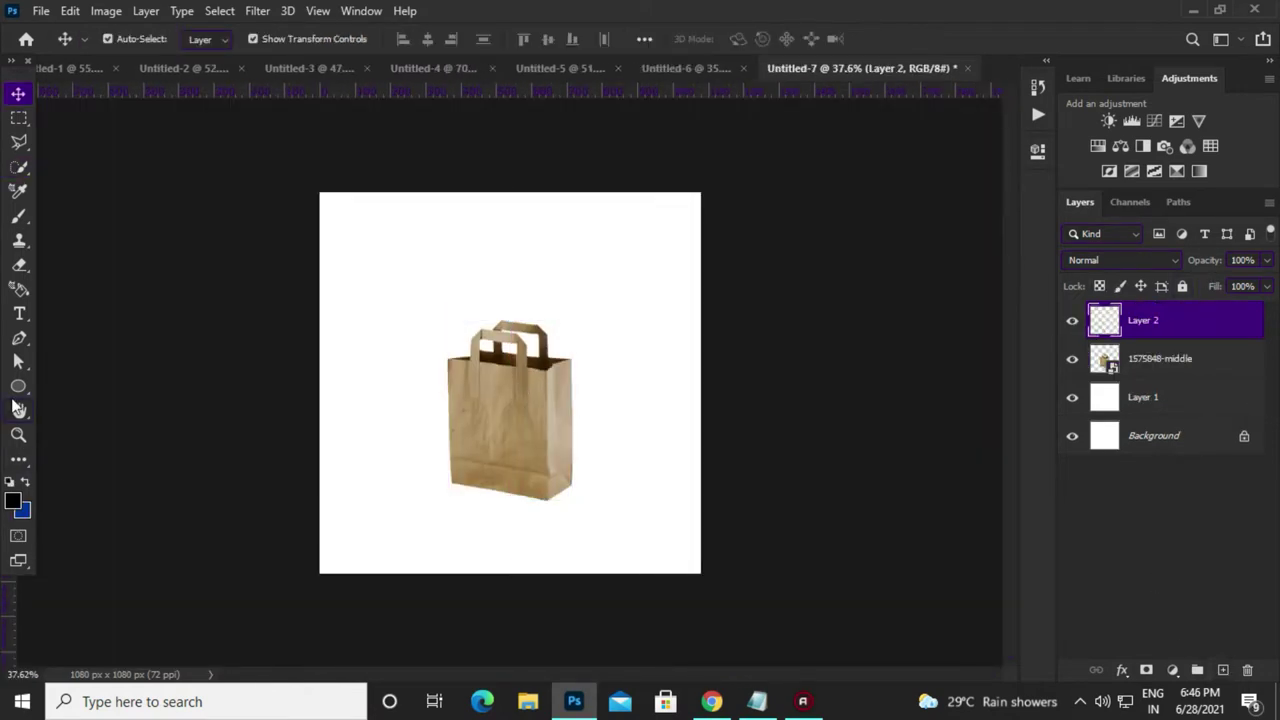
{"action": "key", "text": "l"}
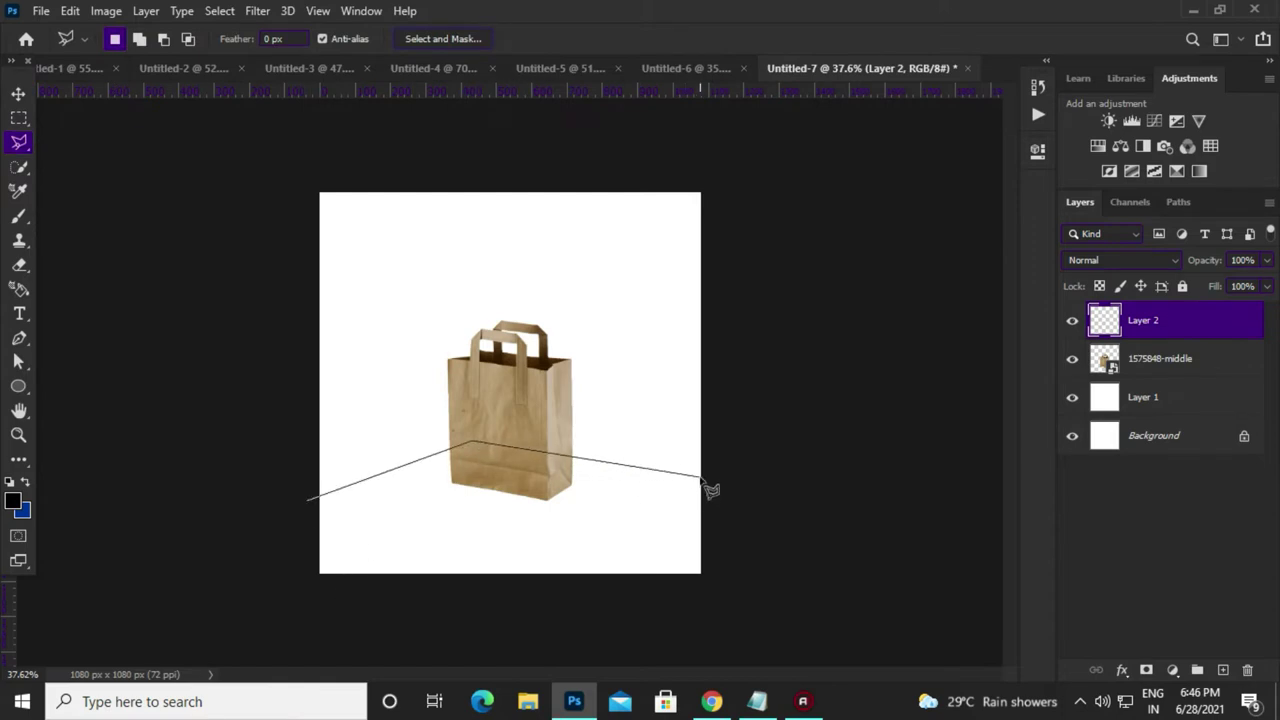
{"action": "left_click", "coordinate": [271, 522]}
{"action": "key", "text": "shift+F5"}
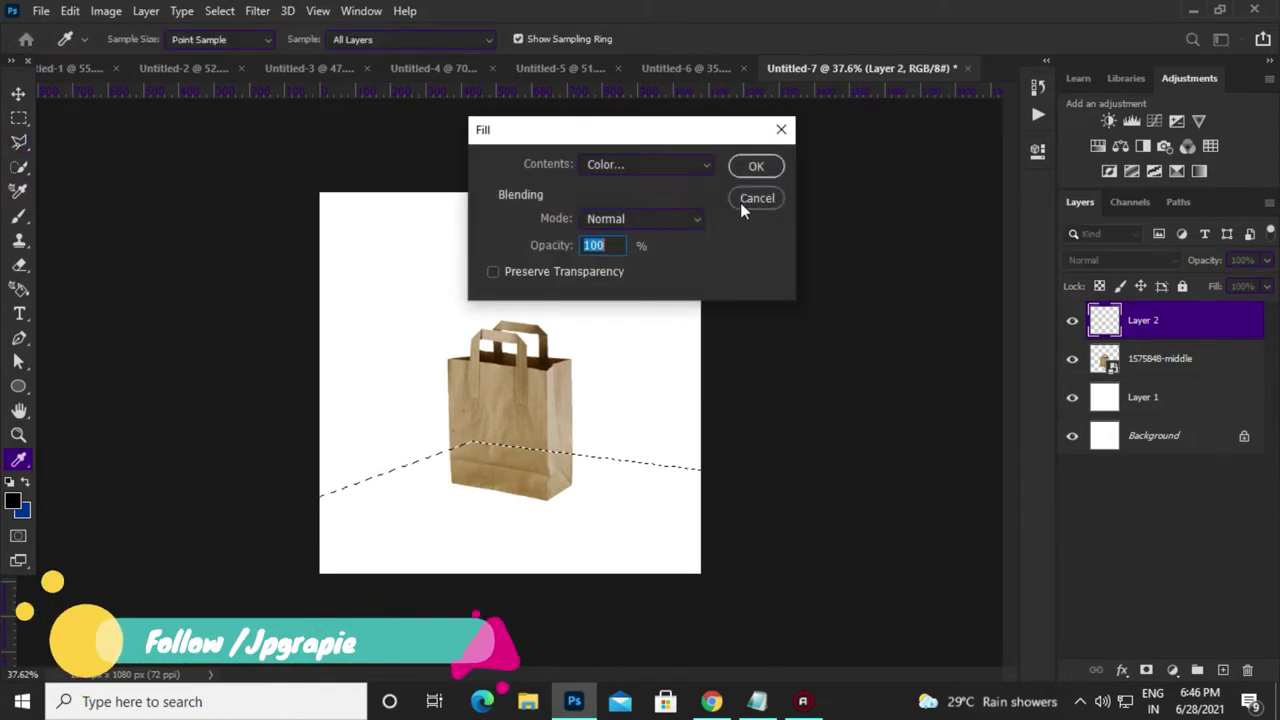
{"action": "left_click", "coordinate": [755, 198]}
{"action": "key", "text": "ctrl+bracketleft"}
{"action": "key", "text": "alt+BackSpace"}
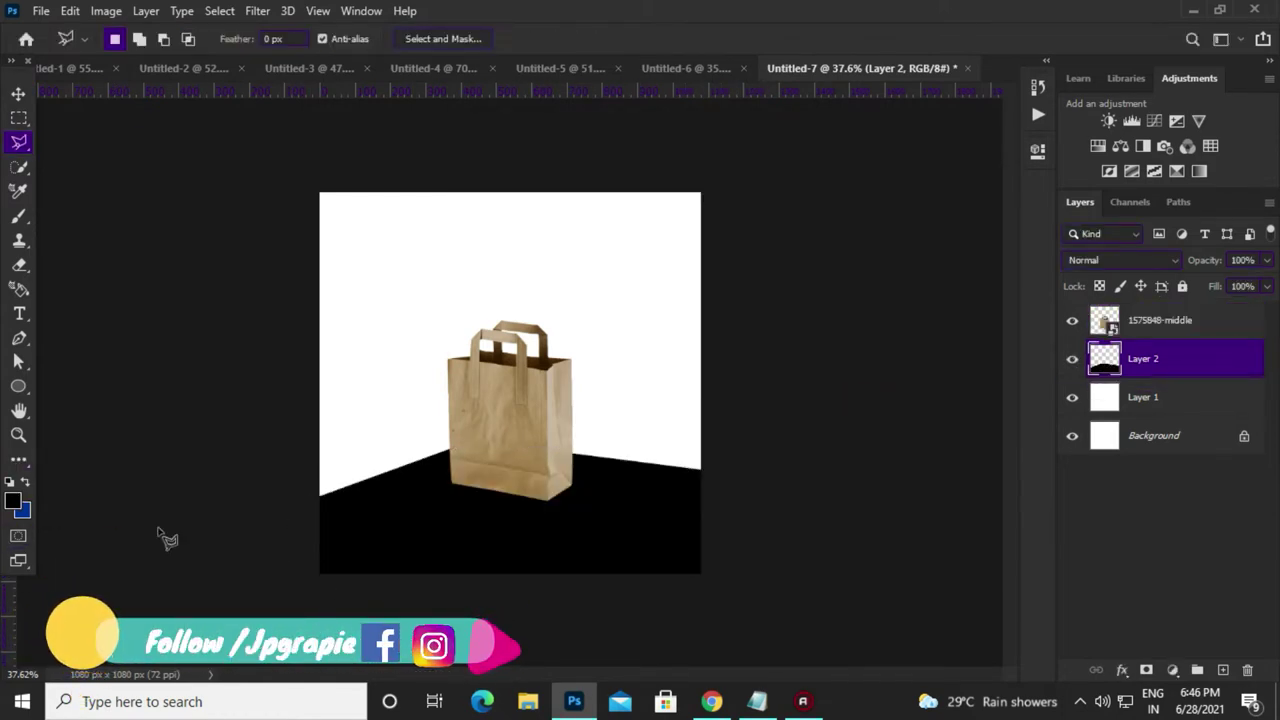
Lower the bag 85 px onto the floor and give the floor a Gradient Overlay
{"action": "key", "text": "v"}
{"action": "left_click_drag", "start_coordinate": [516, 408], "coordinate": [516, 440]}
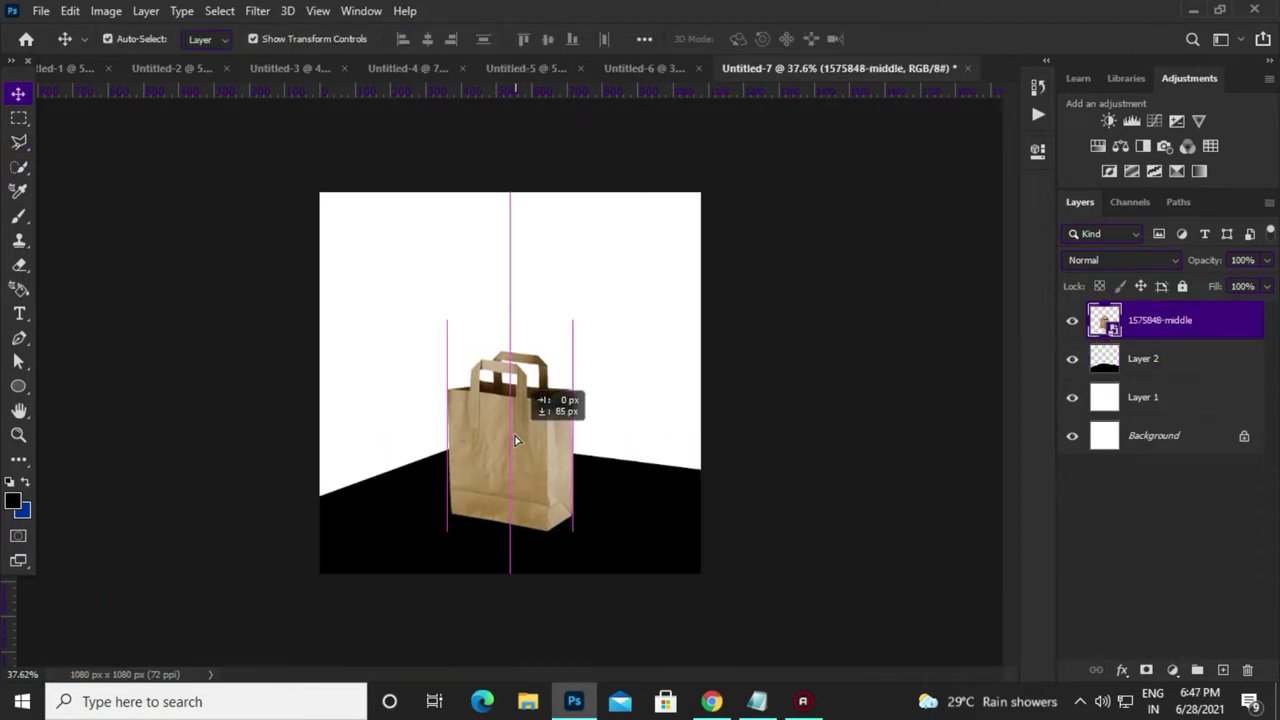
{"action": "left_click", "coordinate": [610, 494]}
{"action": "left_click", "coordinate": [1124, 670]}
{"action": "left_click", "coordinate": [1150, 614]}
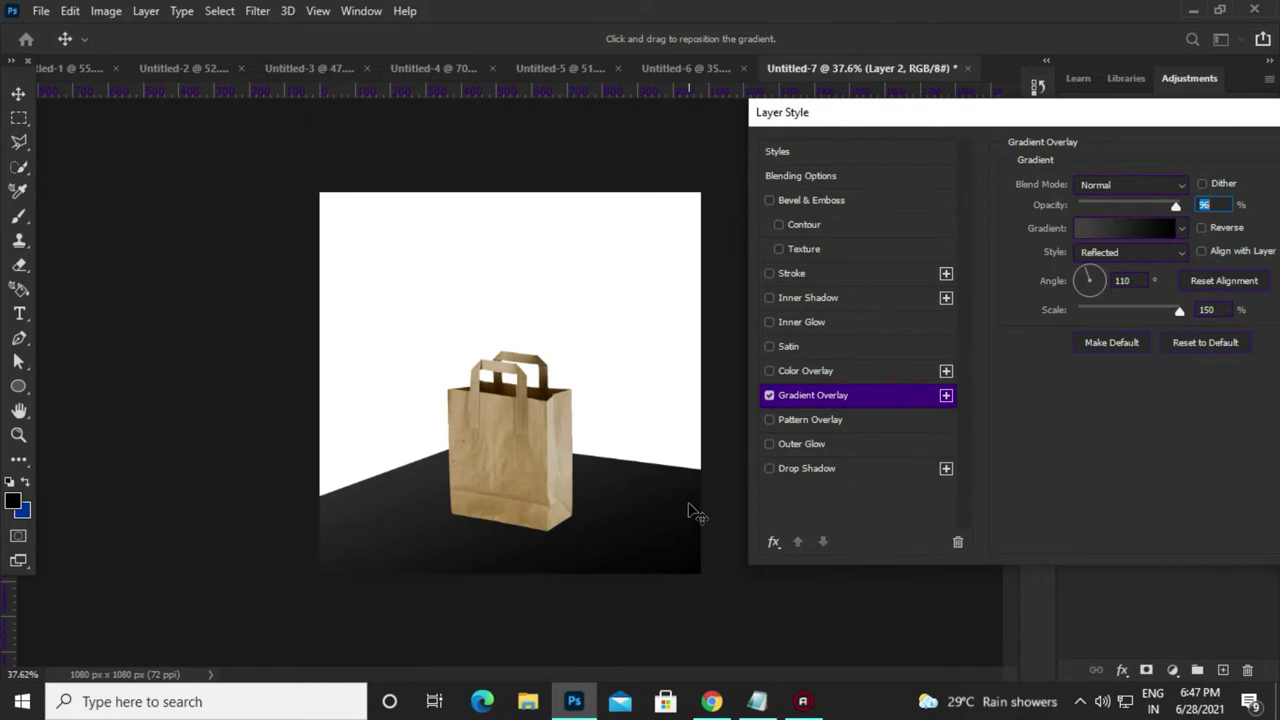
{"action": "left_click", "coordinate": [1255, 162]}
Select the bag layer and bring up Levels for it
{"action": "left_click", "coordinate": [493, 412]}
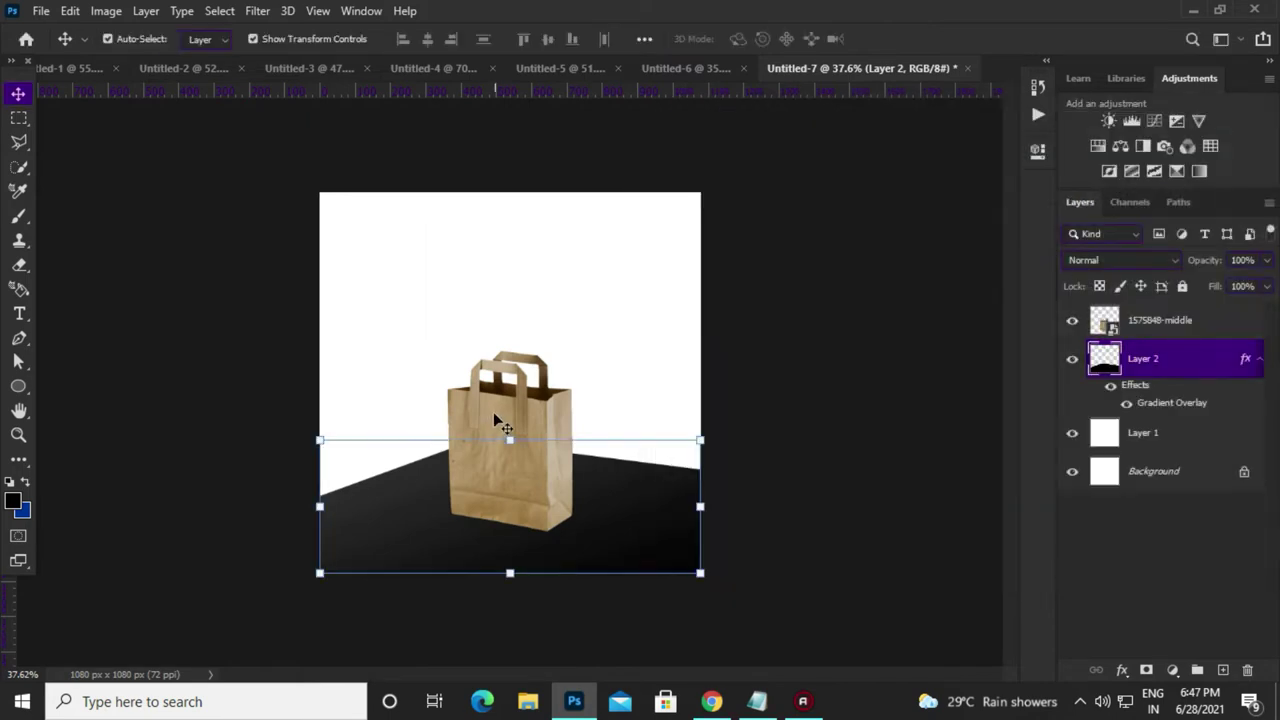
{"action": "key", "text": "ctrl+t"}
{"action": "key", "text": "Return"}
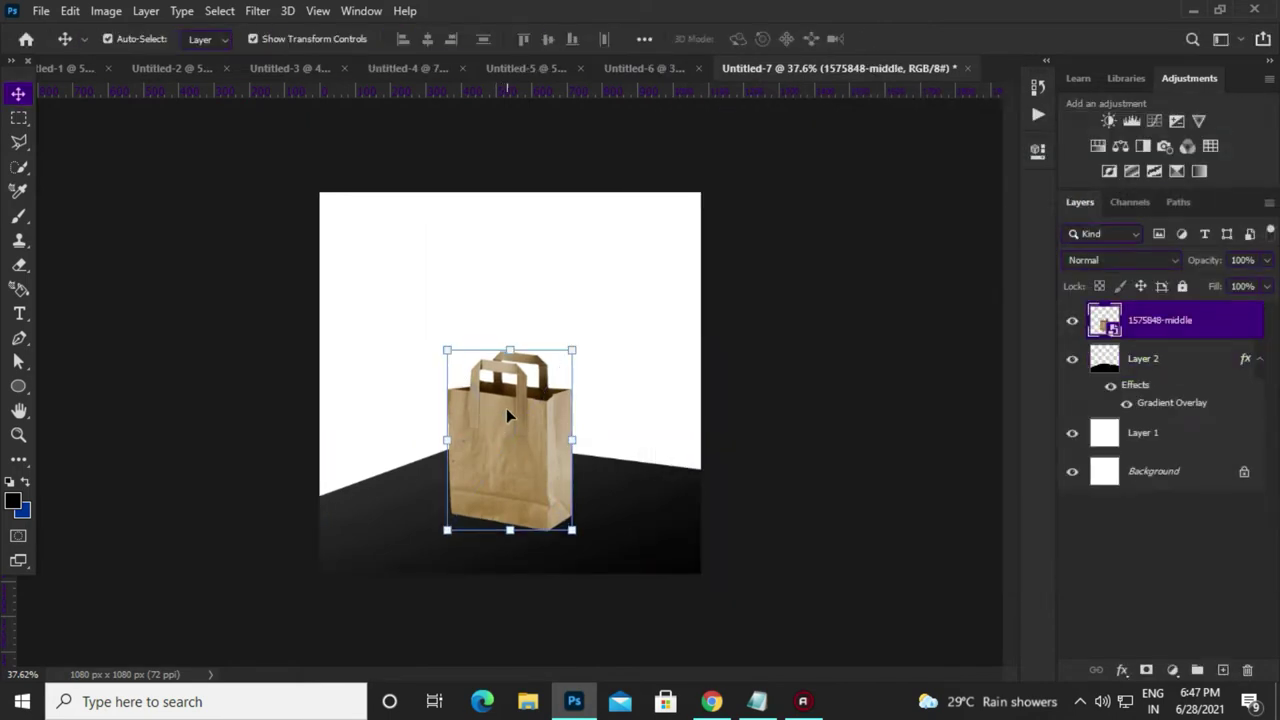
{"action": "key", "text": "ctrl+l"}
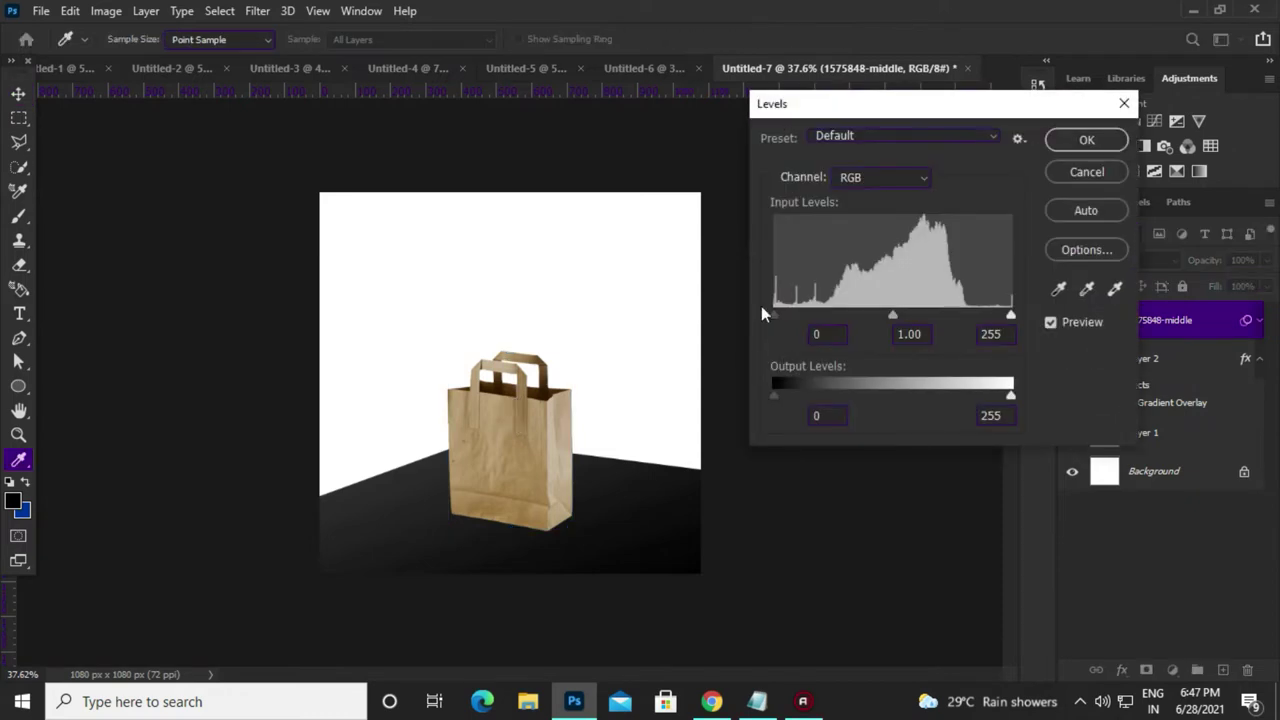
Darken the bag's shadows and midtones with Levels
{"action": "left_click_drag", "start_coordinate": [780, 315], "coordinate": [795, 315]}
{"action": "left_click_drag", "start_coordinate": [902, 315], "coordinate": [893, 315]}
{"action": "key", "text": "Return"}
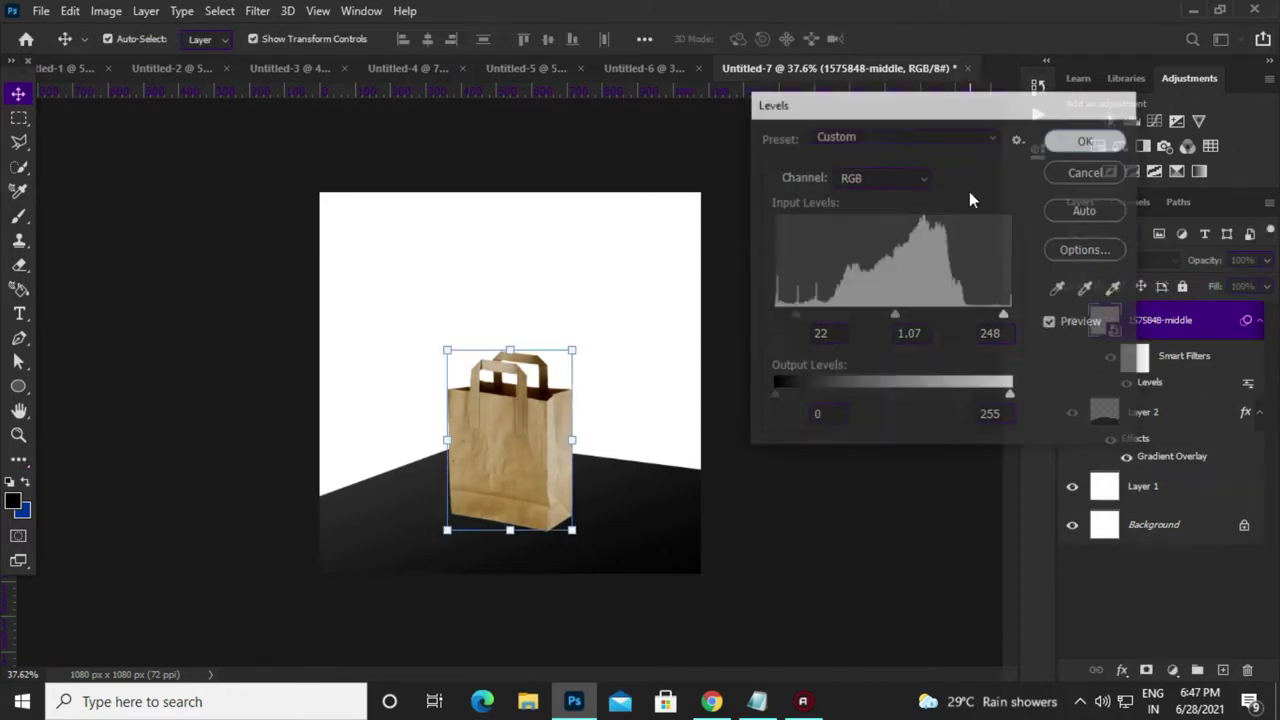
Make a vertically flipped bag copy below the bag as a 9% opacity reflection
{"action": "key", "text": "ctrl+j"}
{"action": "key", "text": "ctrl+t"}
{"action": "key", "text": "Return"}
{"action": "right_click", "coordinate": [521, 410]}
{"action": "left_click", "coordinate": [560, 405]}
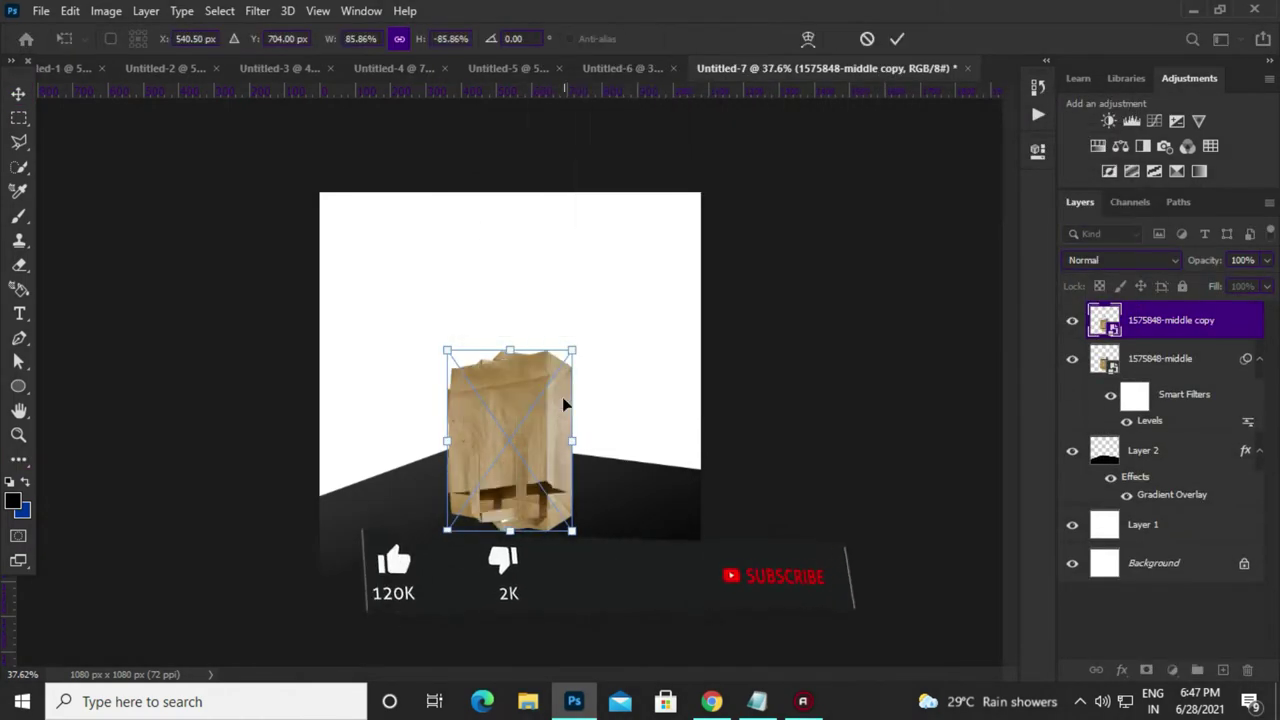
{"action": "left_click_drag", "start_coordinate": [540, 420], "coordinate": [541, 587]}
{"action": "left_click_drag", "start_coordinate": [541, 507], "coordinate": [541, 533]}
{"action": "key", "text": "Return"}
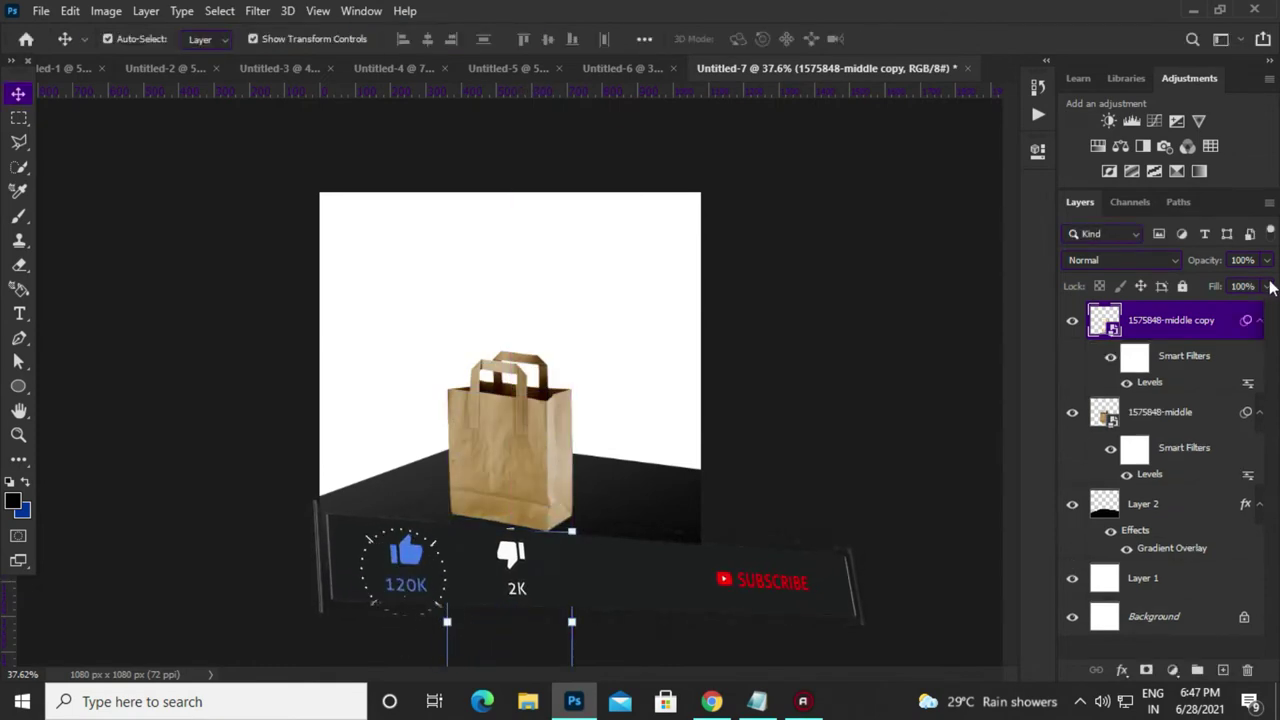
{"action": "left_click_drag", "start_coordinate": [1267, 260], "coordinate": [1186, 287]}
Give the white backdrop Layer 1 a gray Gradient Overlay
{"action": "key", "text": "m"}
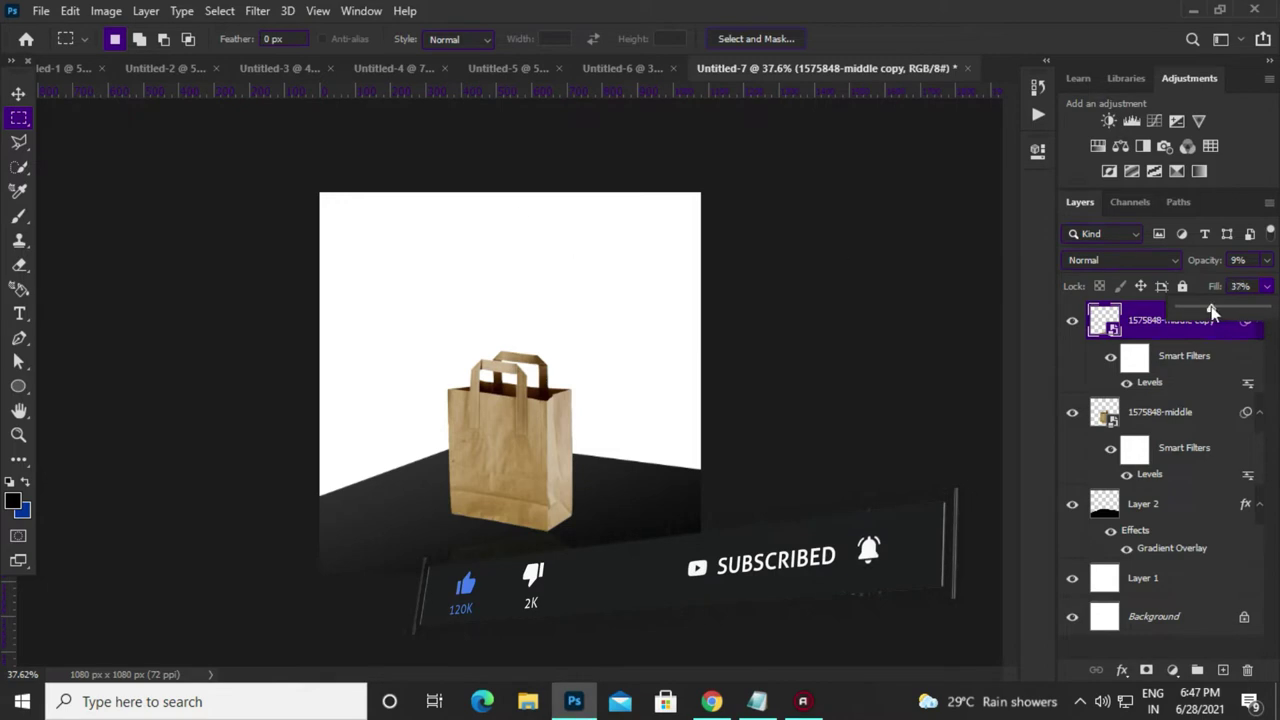
{"action": "key", "text": "v"}
{"action": "left_click", "coordinate": [505, 425]}
{"action": "left_click", "coordinate": [617, 398]}
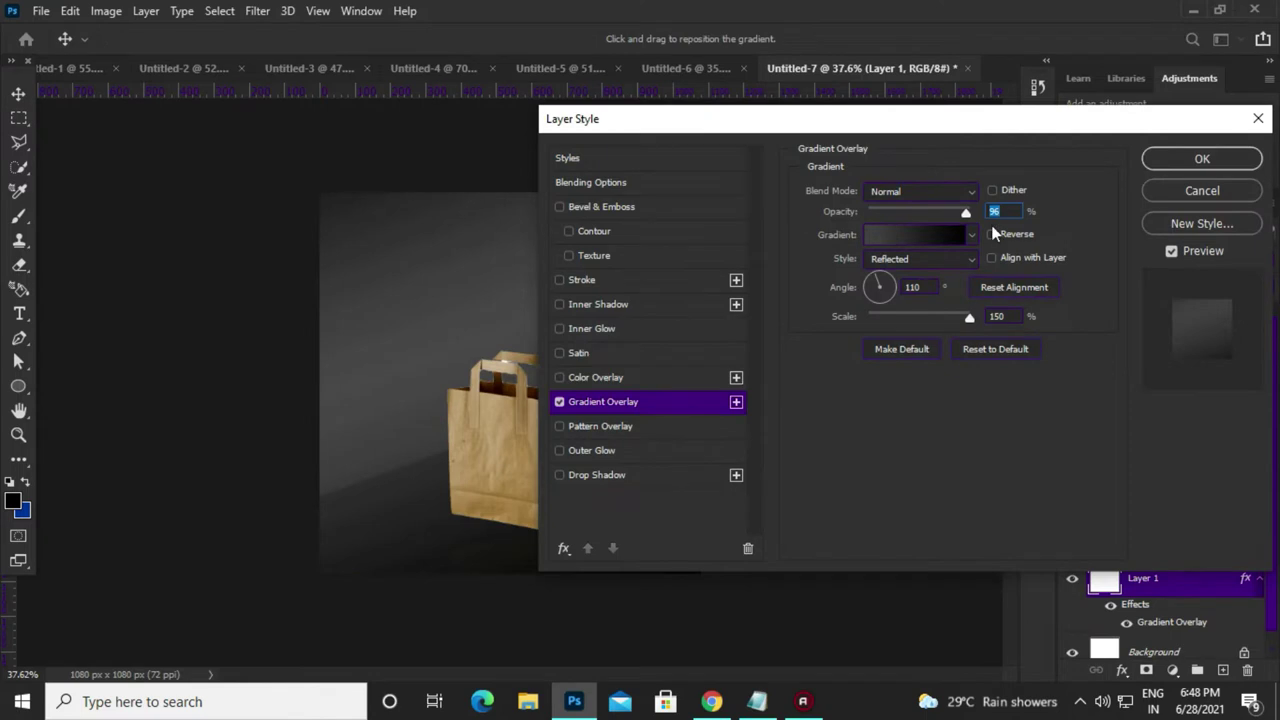
{"action": "left_click", "coordinate": [971, 234]}
{"action": "scroll", "coordinate": [900, 320], "scroll_direction": "down", "scroll_amount": 2}
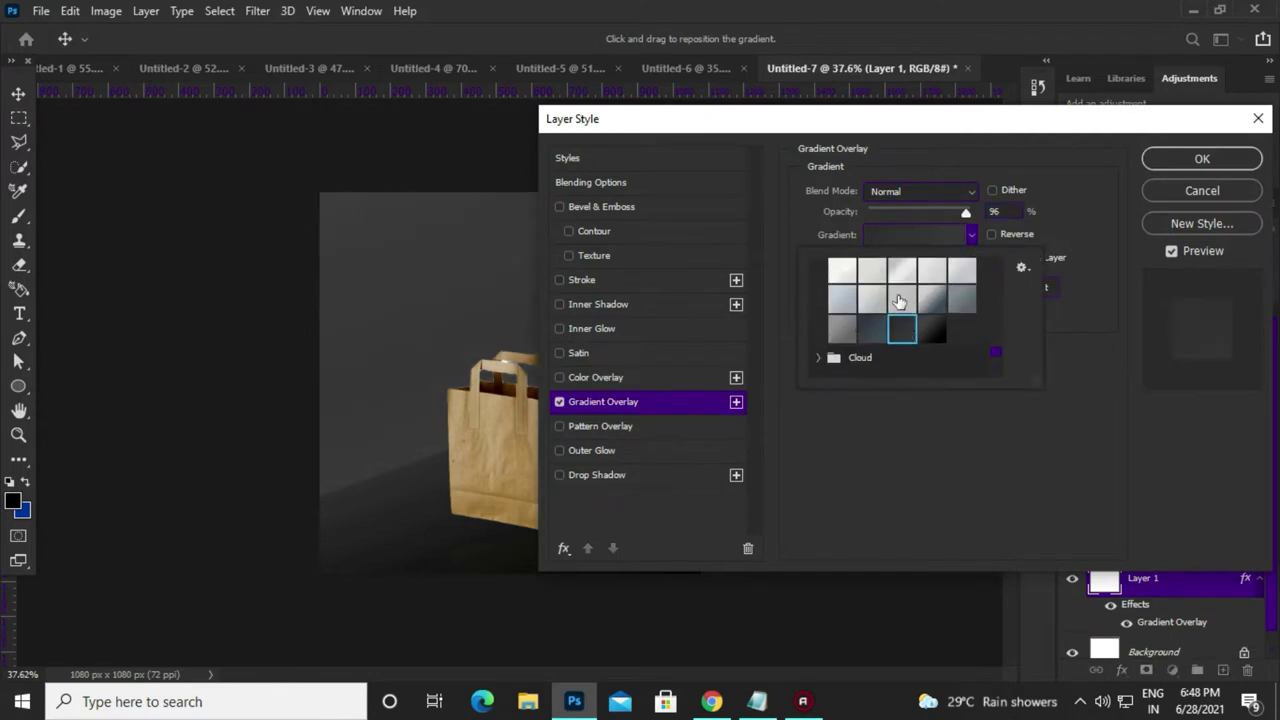
{"action": "left_click", "coordinate": [901, 299]}
{"action": "left_click", "coordinate": [1202, 191]}
{"action": "left_click", "coordinate": [19, 118]}
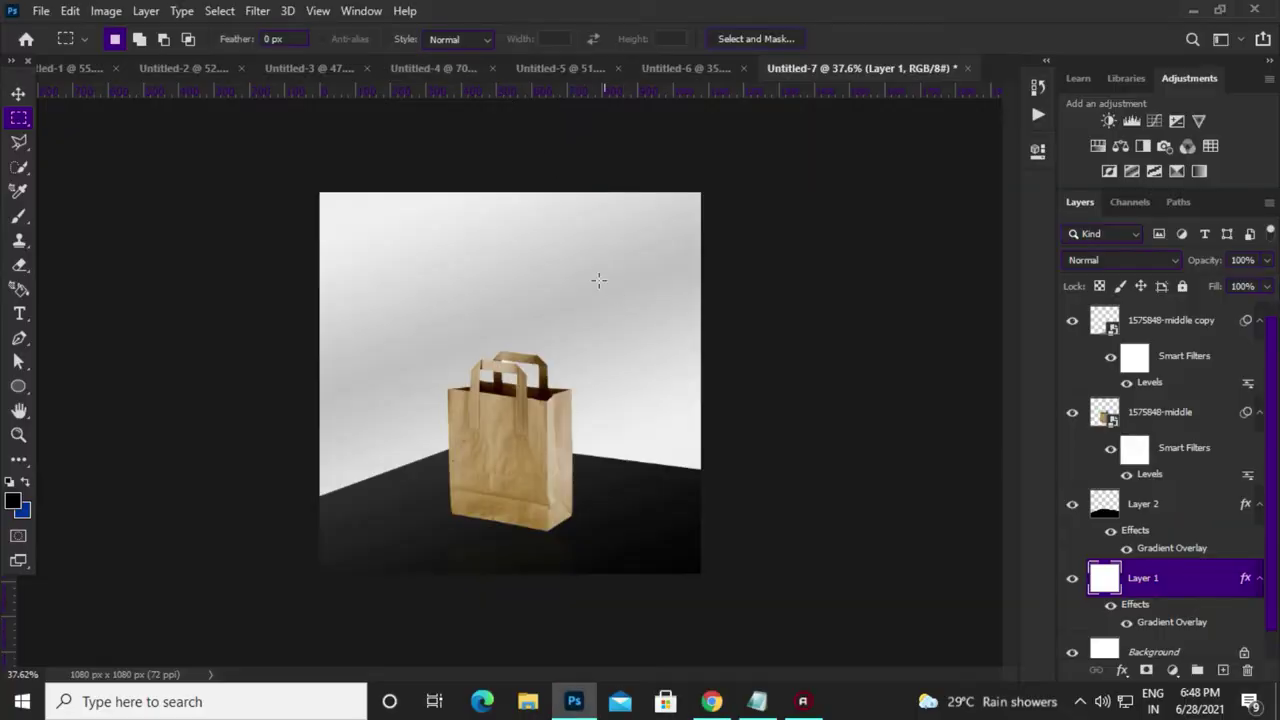
Type PAPER above the bag in a larger size with tracking 0
{"action": "key", "text": "t"}
{"action": "left_click", "coordinate": [554, 268]}
{"action": "scroll", "coordinate": [560, 270], "scroll_direction": "up", "scroll_amount": 2}
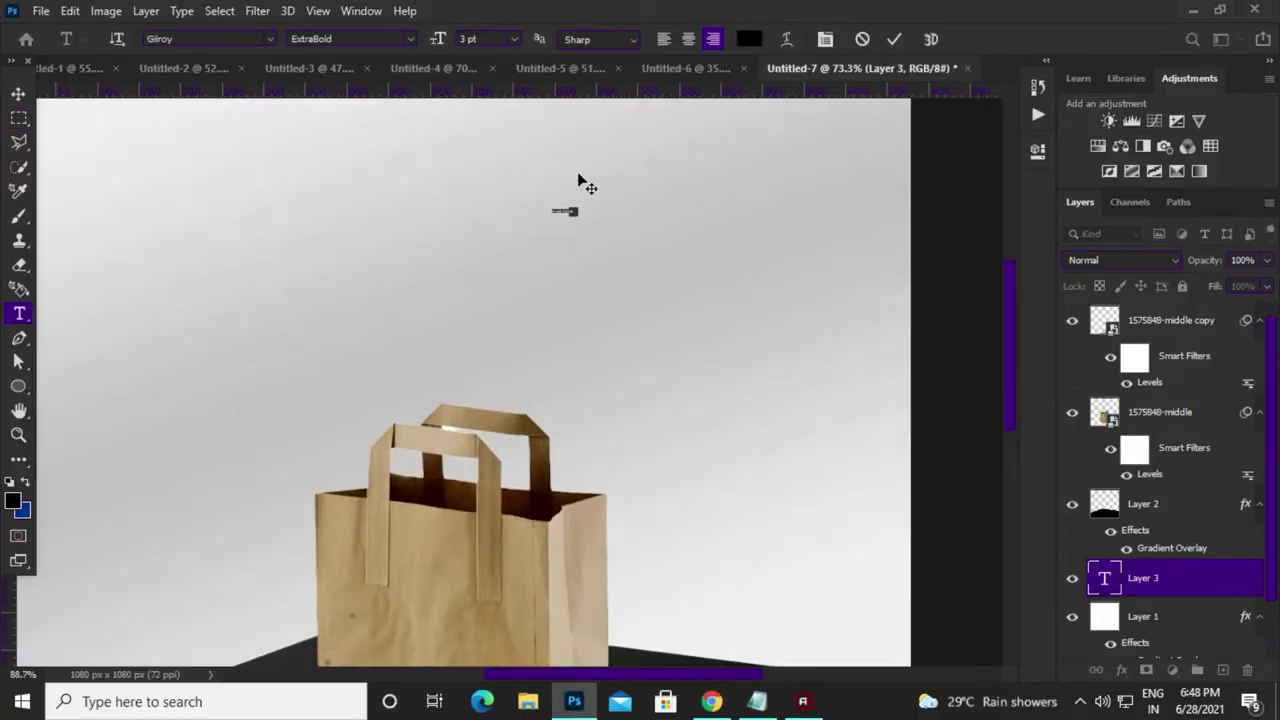
{"action": "left_click", "coordinate": [1038, 150]}
{"action": "left_click_drag", "start_coordinate": [770, 387], "coordinate": [815, 387]}
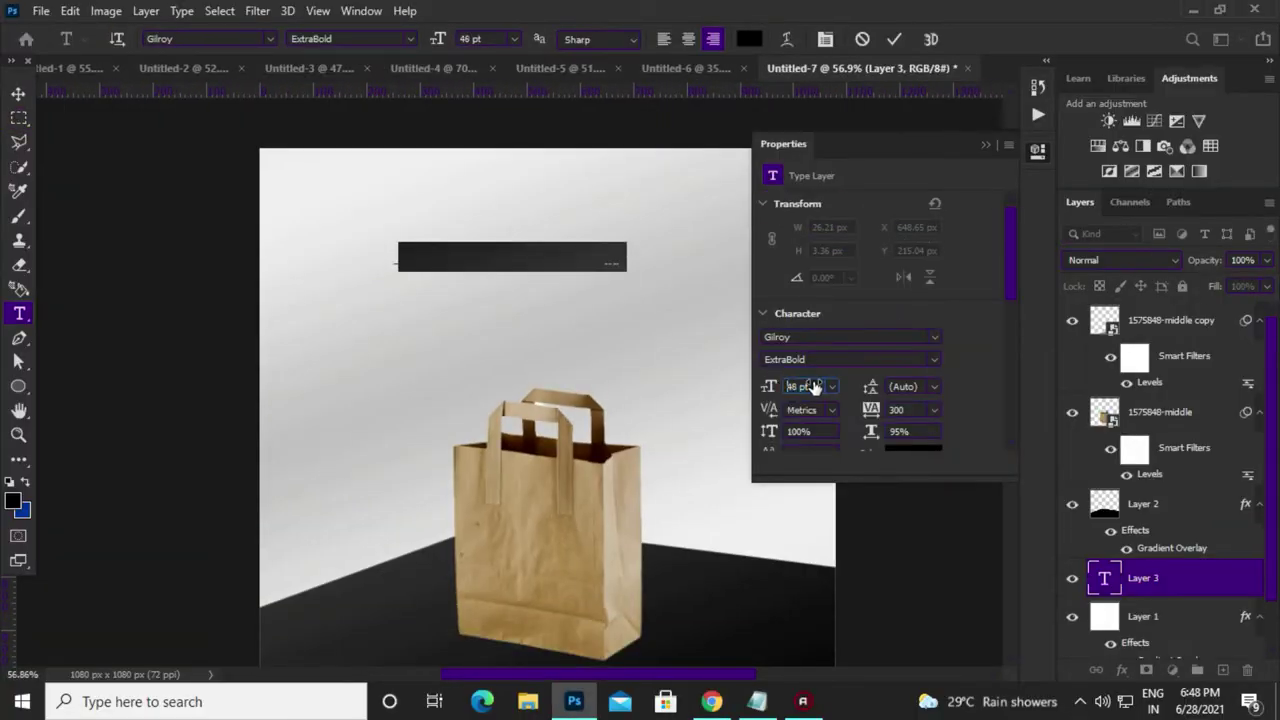
{"action": "left_click", "coordinate": [933, 409]}
{"action": "left_click", "coordinate": [920, 521]}
{"action": "type", "text": "PAPER"}
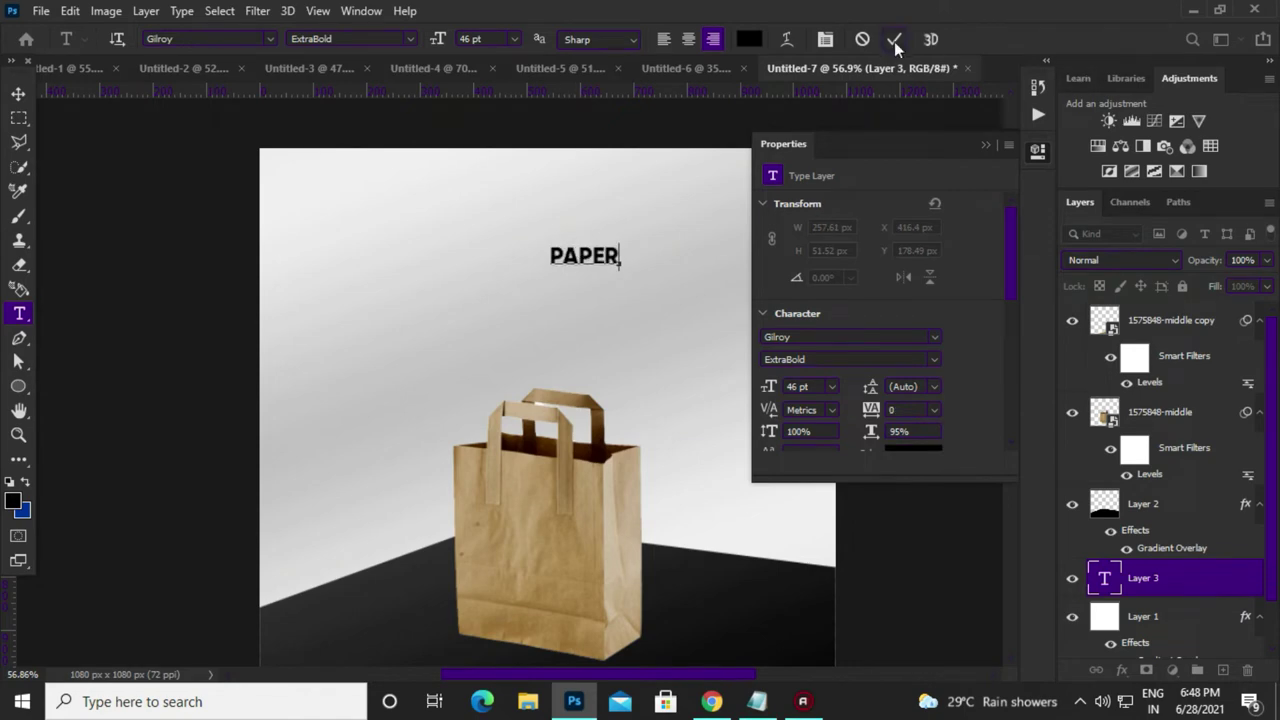
{"action": "left_click", "coordinate": [894, 41]}
Duplicate PAPER into BAG below it, enlarge PAPER, and scale BAG to PAPER's width
{"action": "left_click_drag", "start_coordinate": [598, 257], "coordinate": [593, 285], "text": "ctrl+alt"}
{"action": "type", "text": "BAG"}
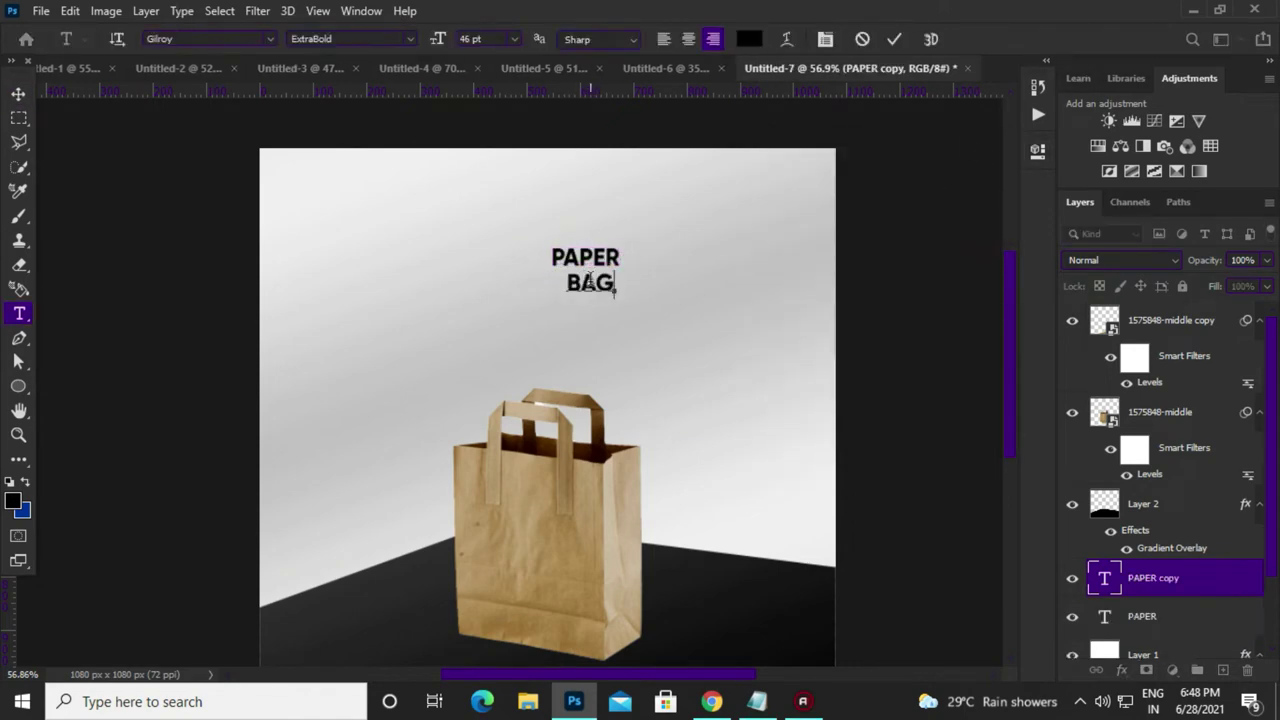
{"action": "key", "text": "ctrl+Return"}
{"action": "key", "text": "v"}
{"action": "left_click", "coordinate": [616, 238]}
{"action": "left_click", "coordinate": [1038, 150]}
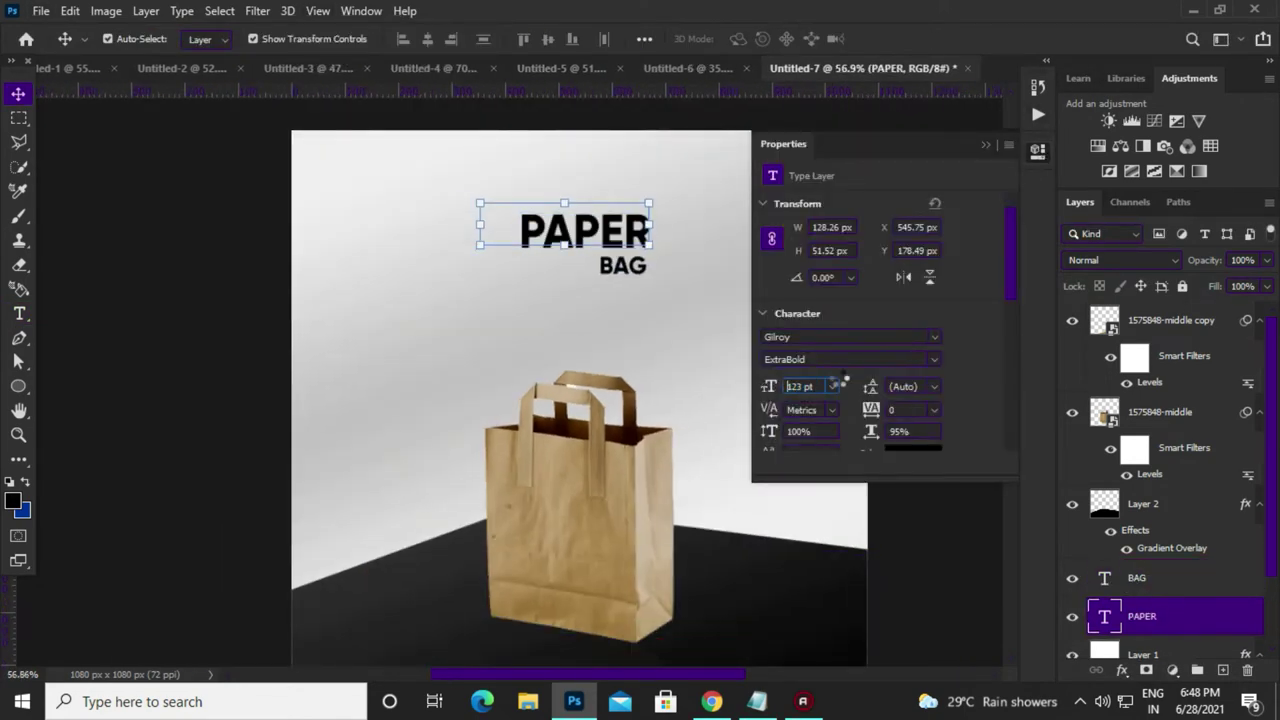
{"action": "left_click", "coordinate": [985, 144]}
{"action": "right_click", "coordinate": [628, 268]}
{"action": "key", "text": "Escape"}
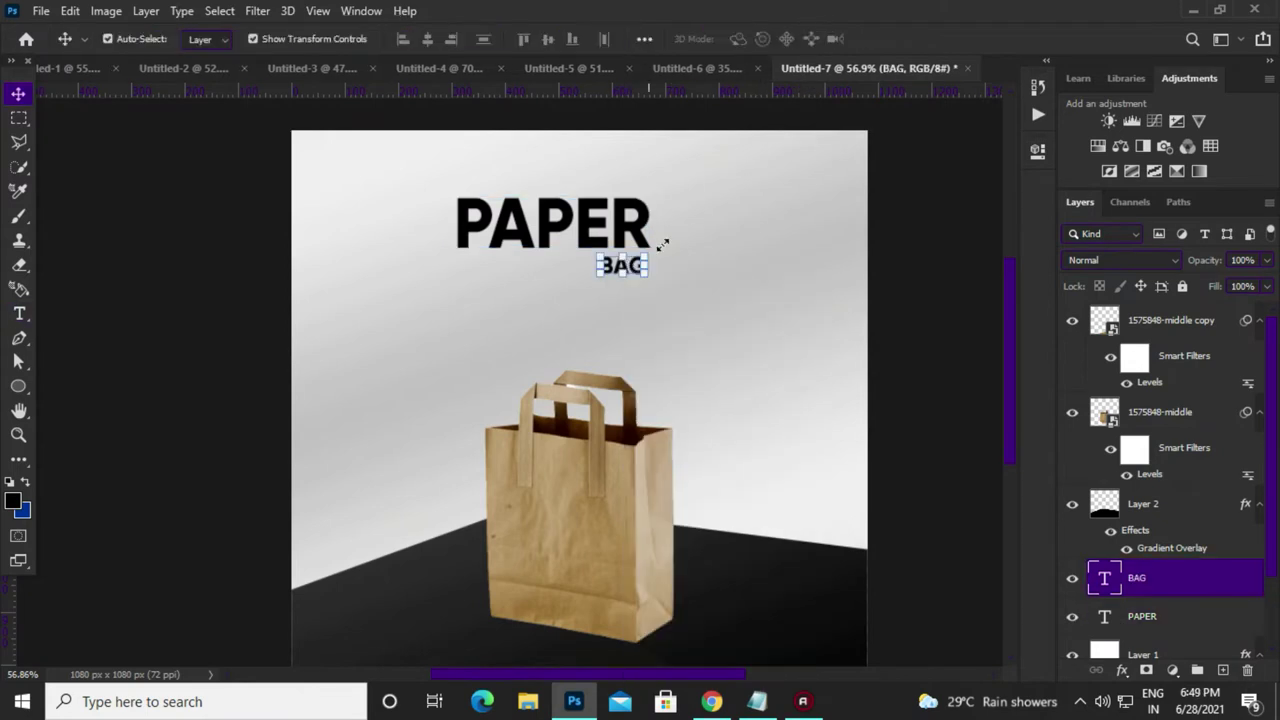
{"action": "left_click_drag", "start_coordinate": [661, 244], "coordinate": [654, 237]}
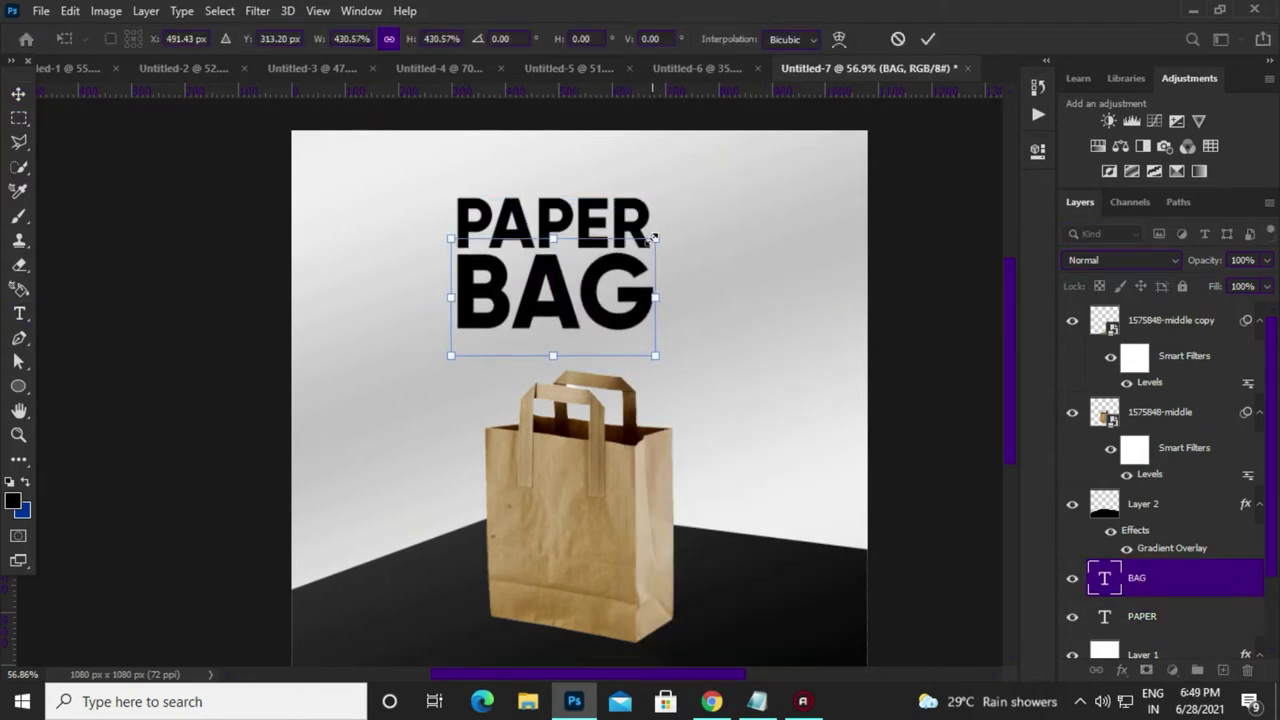
{"action": "key", "text": "Return"}
Add DAY below BAG, match its size, then shrink all three words to the upper right
{"action": "left_click_drag", "start_coordinate": [557, 301], "coordinate": [558, 383], "text": "alt"}
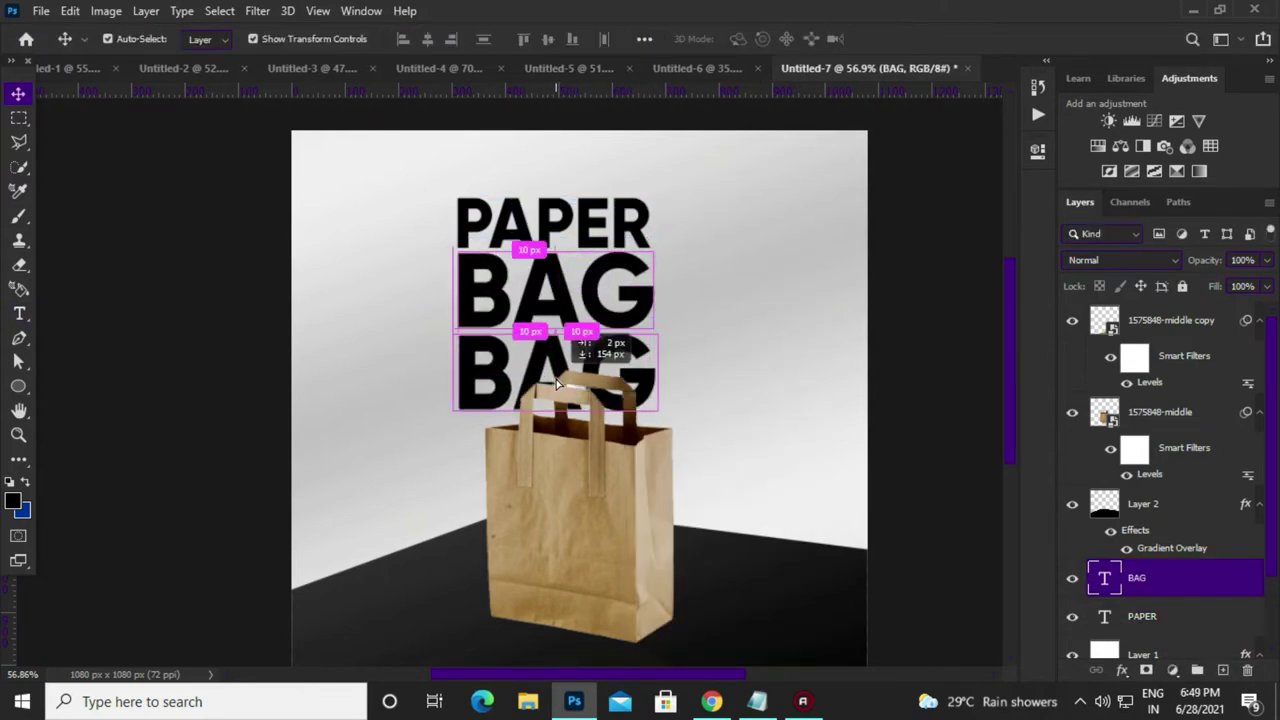
{"action": "double_click", "coordinate": [558, 383]}
{"action": "type", "text": "DAY"}
{"action": "key", "text": "ctrl+Return"}
{"action": "scroll", "coordinate": [641, 459], "scroll_direction": "up", "scroll_amount": 3}
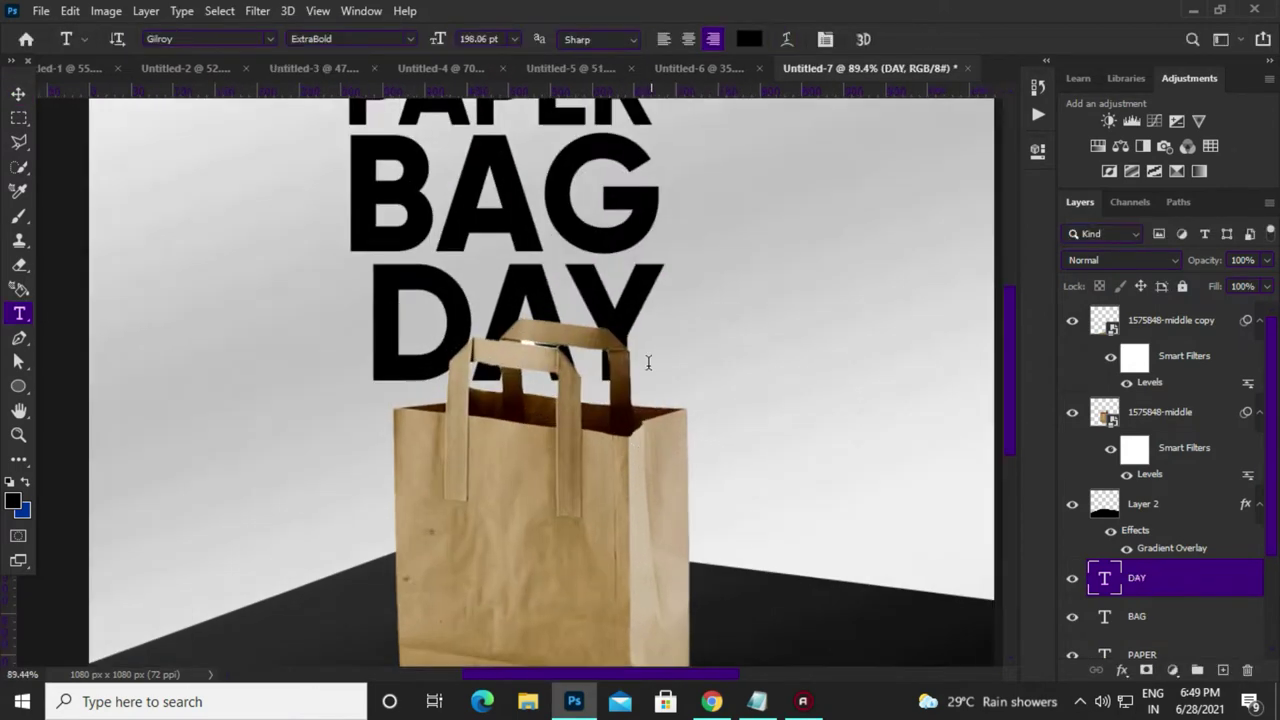
{"action": "key", "text": "ctrl+0"}
{"action": "key", "text": "ctrl+t"}
{"action": "left_click_drag", "start_coordinate": [540, 314], "coordinate": [547, 314]}
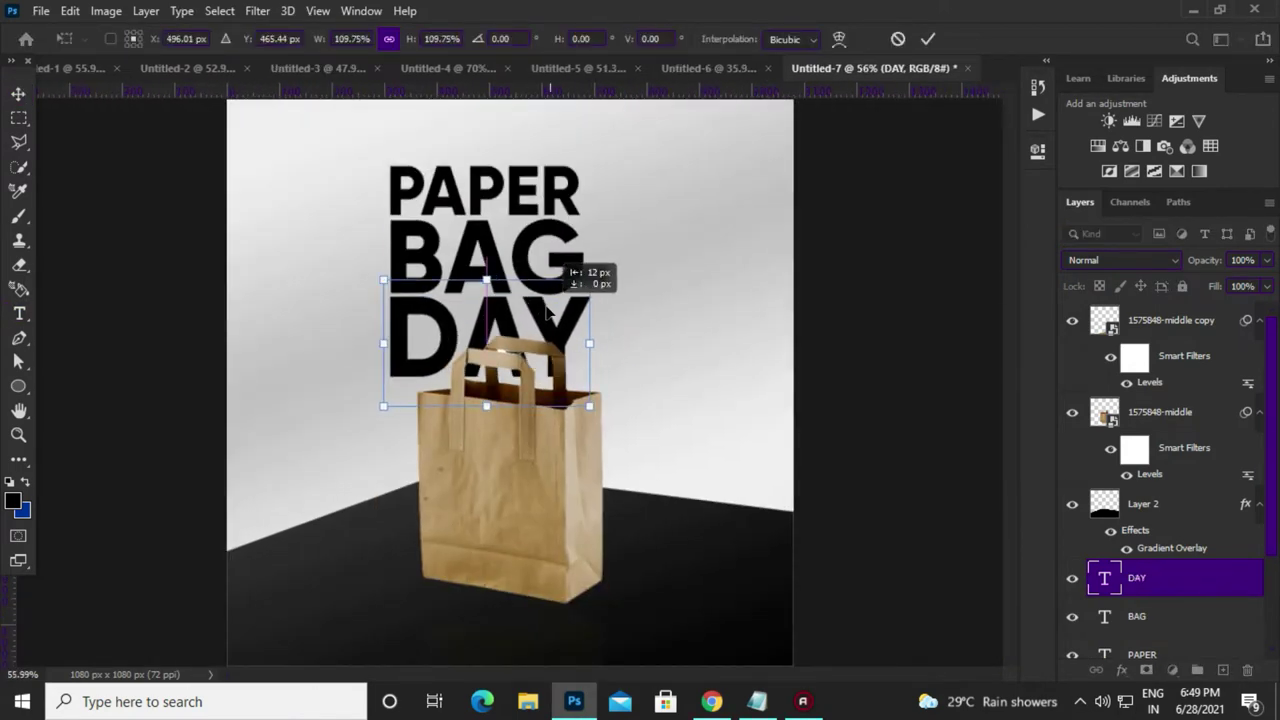
{"action": "key", "text": "Return"}
{"action": "key", "text": "alt+shift+bracketleft"}
{"action": "key", "text": "alt+shift+bracketleft"}
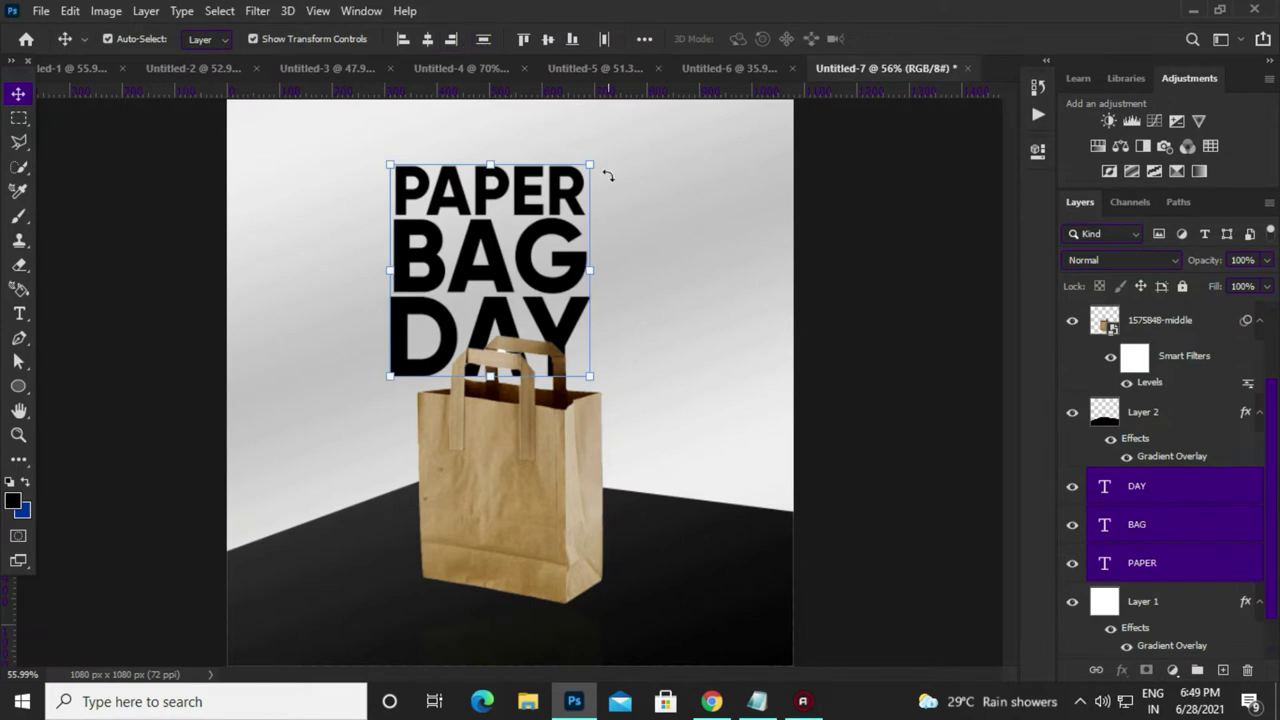
{"action": "mouse_move", "coordinate": [563, 190]}
{"action": "left_mouse_down"}
{"action": "mouse_move", "coordinate": [773, 148]}
{"action": "mouse_move", "coordinate": [752, 172]}
{"action": "left_mouse_up"}
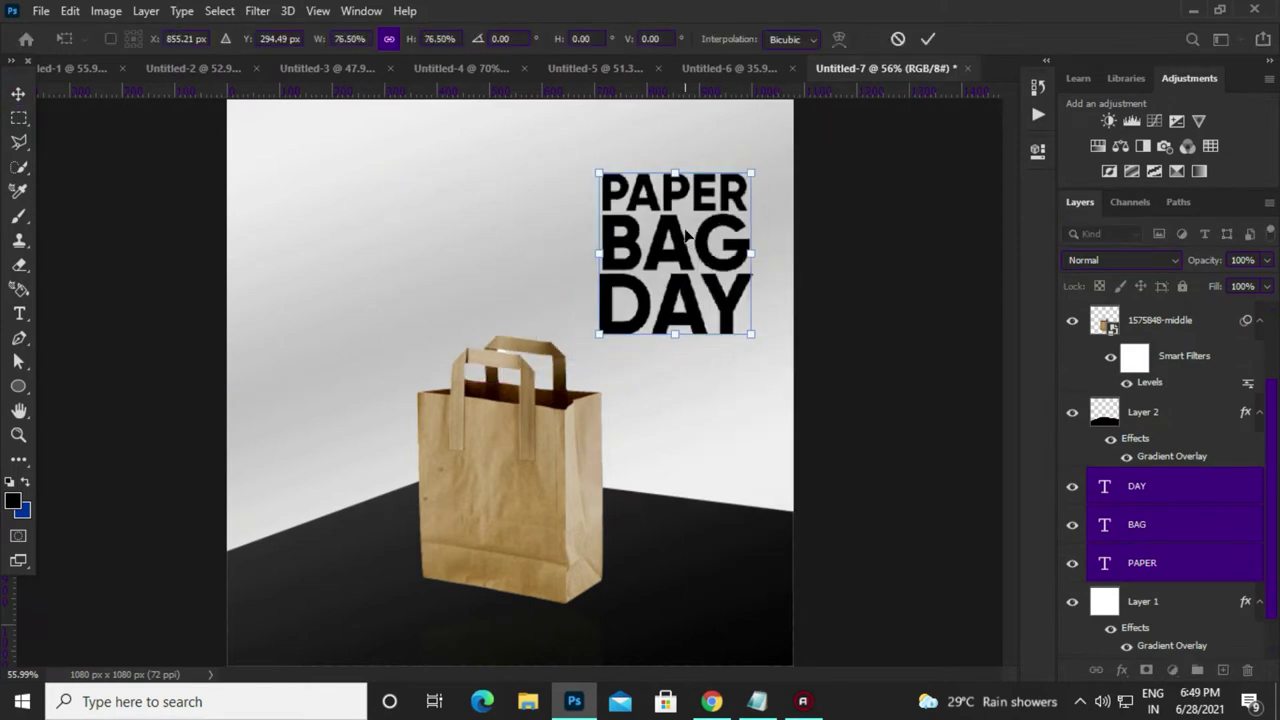
Switch the DAY and PAPER text layers to the Light font weight
{"action": "key", "text": "Return"}
{"action": "right_click", "coordinate": [728, 298]}
{"action": "left_click", "coordinate": [750, 303]}
{"action": "left_click", "coordinate": [845, 378]}
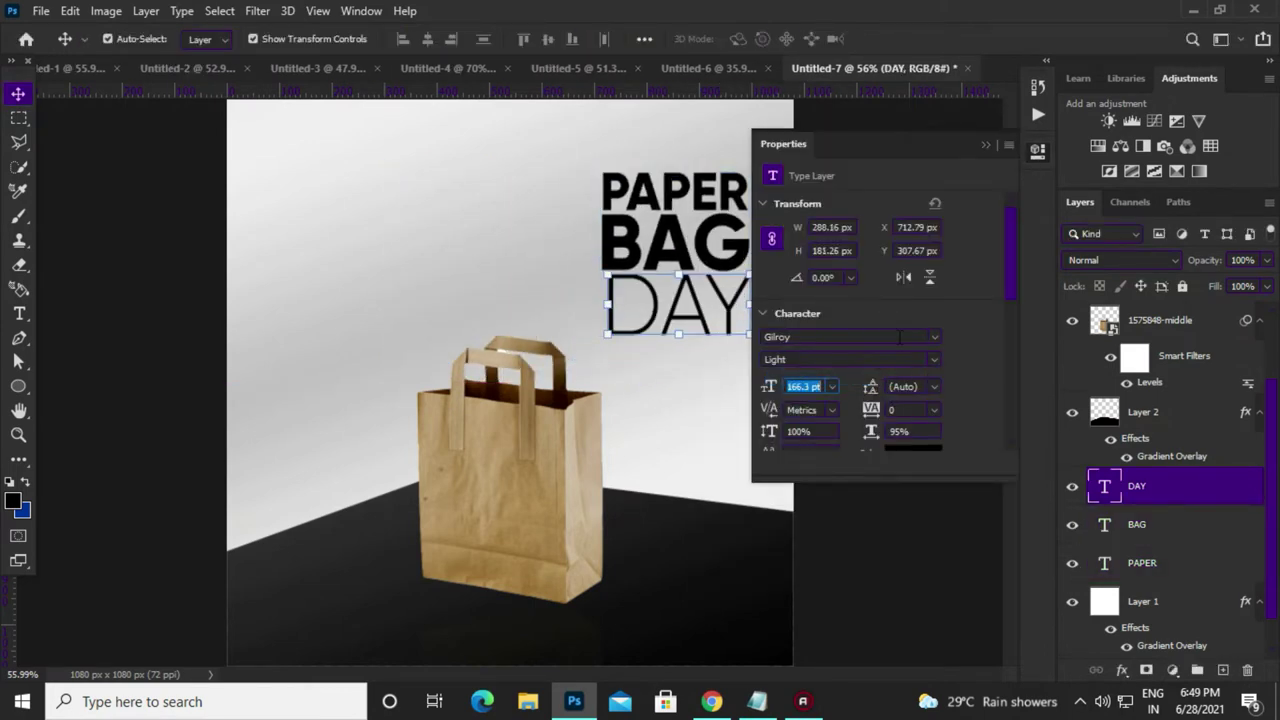
{"action": "left_click", "coordinate": [1038, 150]}
{"action": "left_click", "coordinate": [670, 190]}
{"action": "left_click", "coordinate": [1038, 150]}
{"action": "left_click", "coordinate": [845, 378]}
{"action": "left_click", "coordinate": [1038, 150]}
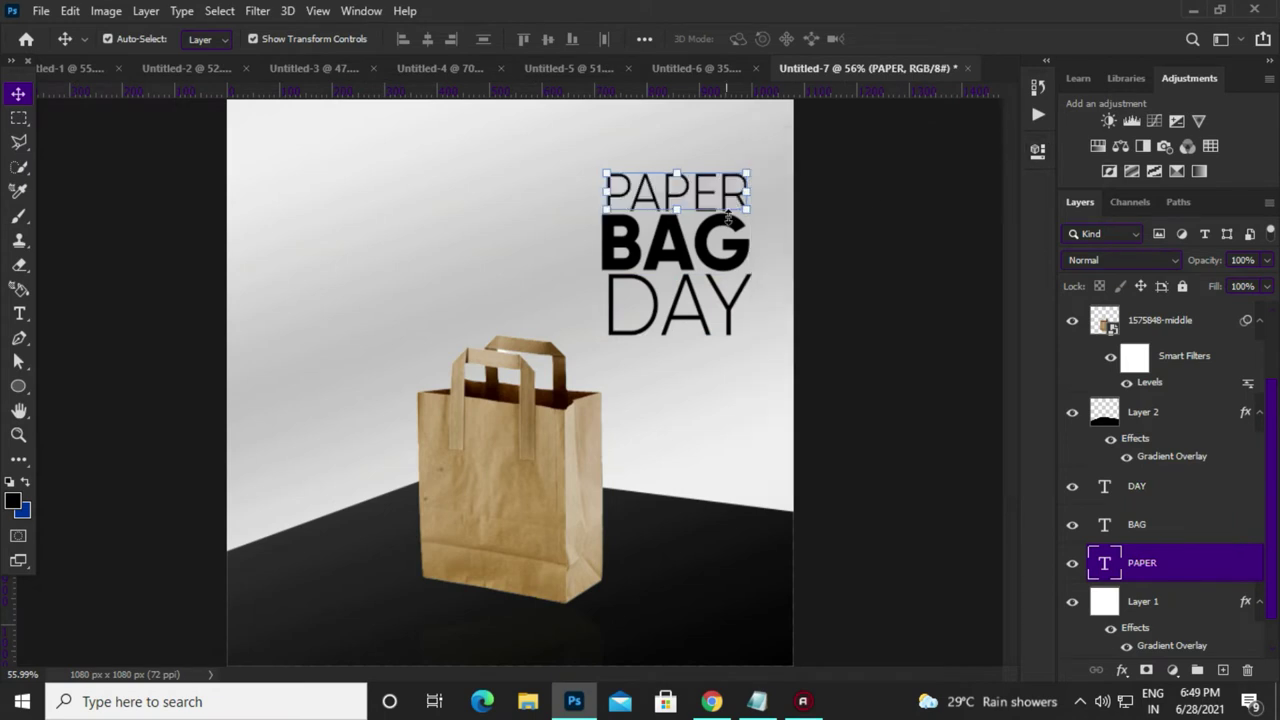
{"action": "left_click", "coordinate": [730, 300]}
Scale DAY and PAPER so both match BAG's width
{"action": "key", "text": "ctrl+t"}
{"action": "left_click_drag", "start_coordinate": [754, 258], "coordinate": [755, 262]}
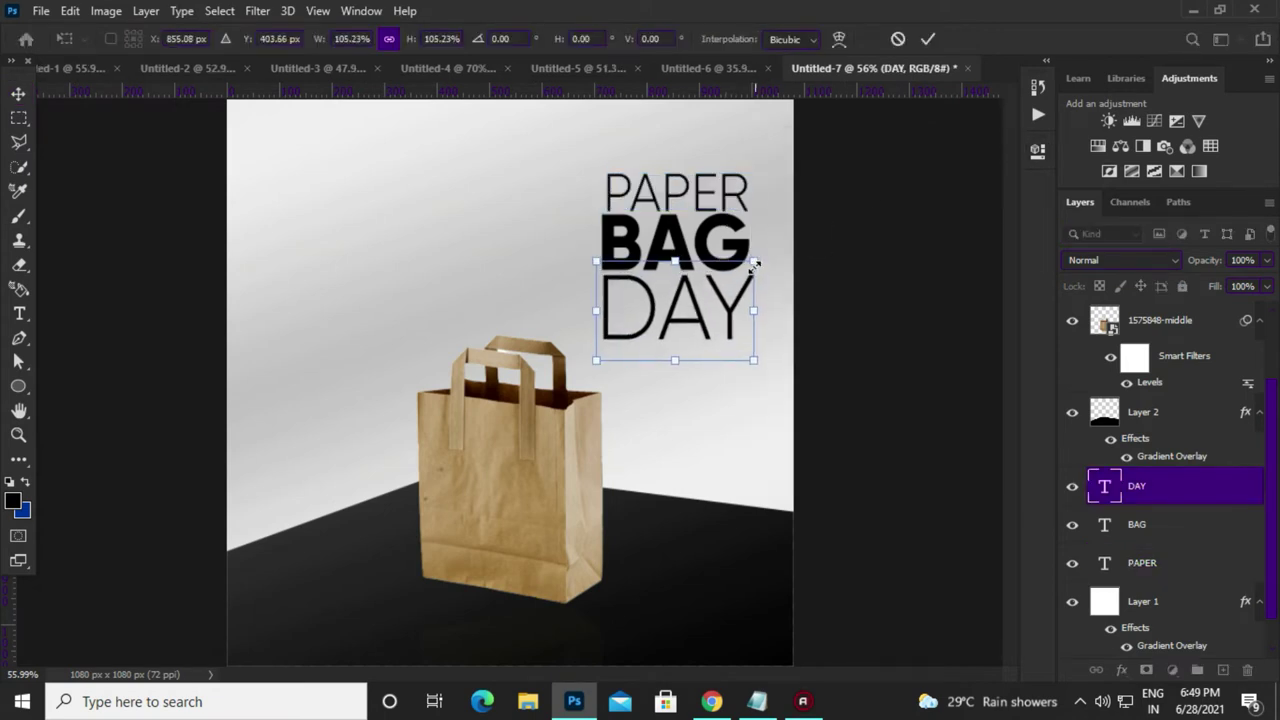
{"action": "key", "text": "Return"}
{"action": "left_click", "coordinate": [745, 196]}
{"action": "key", "text": "ctrl+t"}
{"action": "left_click_drag", "start_coordinate": [752, 163], "coordinate": [752, 157]}
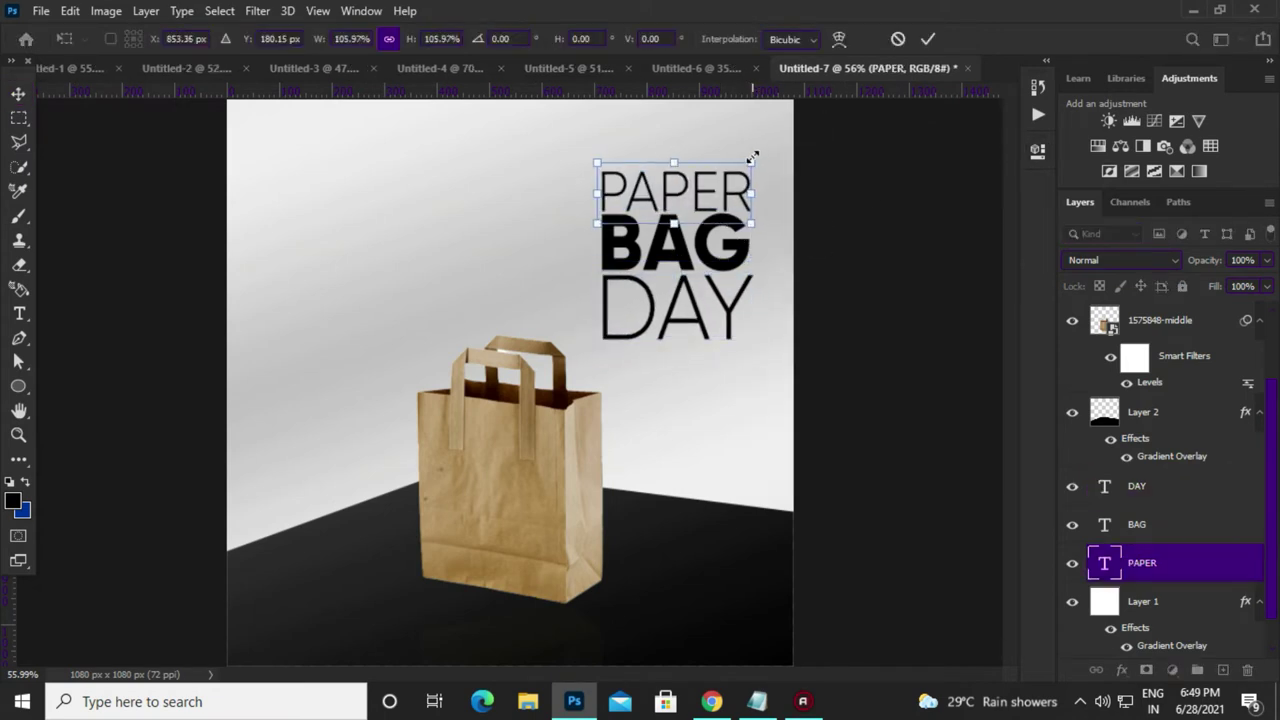
{"action": "key", "text": "Return"}
{"action": "left_click", "coordinate": [1167, 500], "text": "shift"}
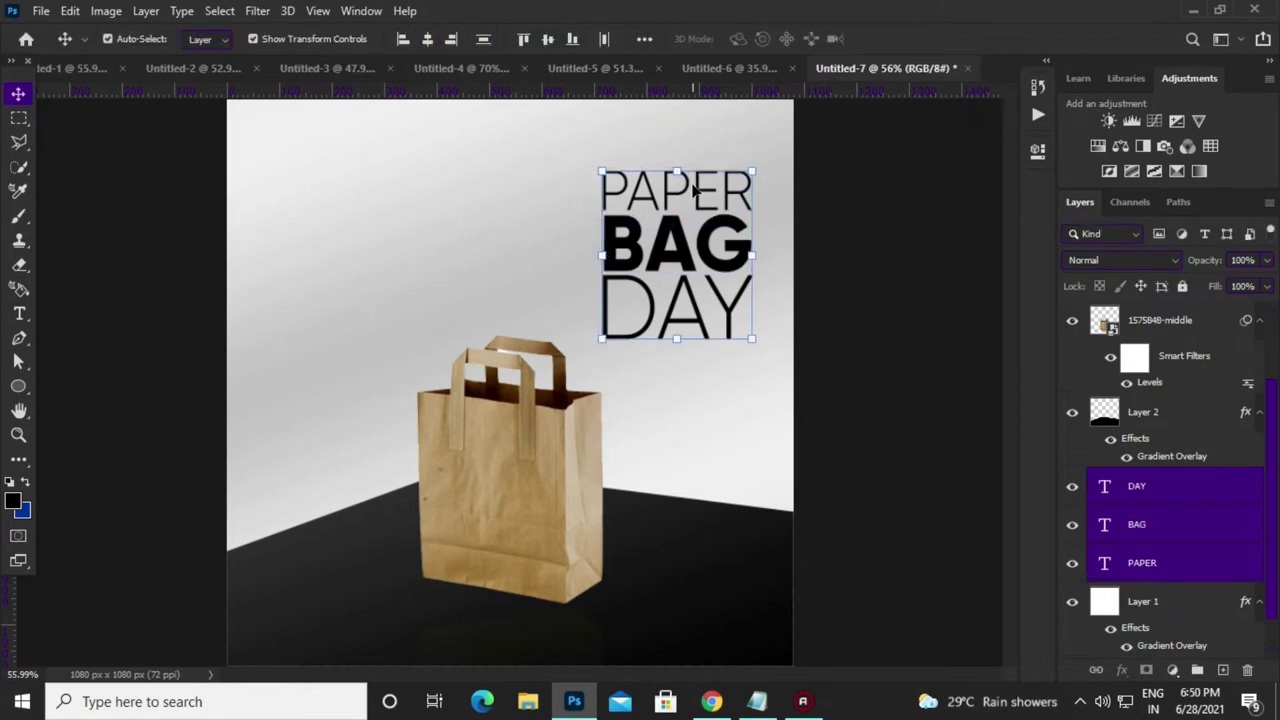
{"action": "key", "text": "m"}
{"action": "scroll", "coordinate": [695, 190], "scroll_direction": "up", "scroll_amount": 2}
{"action": "scroll", "coordinate": [611, 254], "scroll_direction": "up", "scroll_amount": 3}
On a new layer, set up an ellipse with a black 12 px outline
{"action": "left_click_drag", "start_coordinate": [629, 249], "coordinate": [559, 255]}
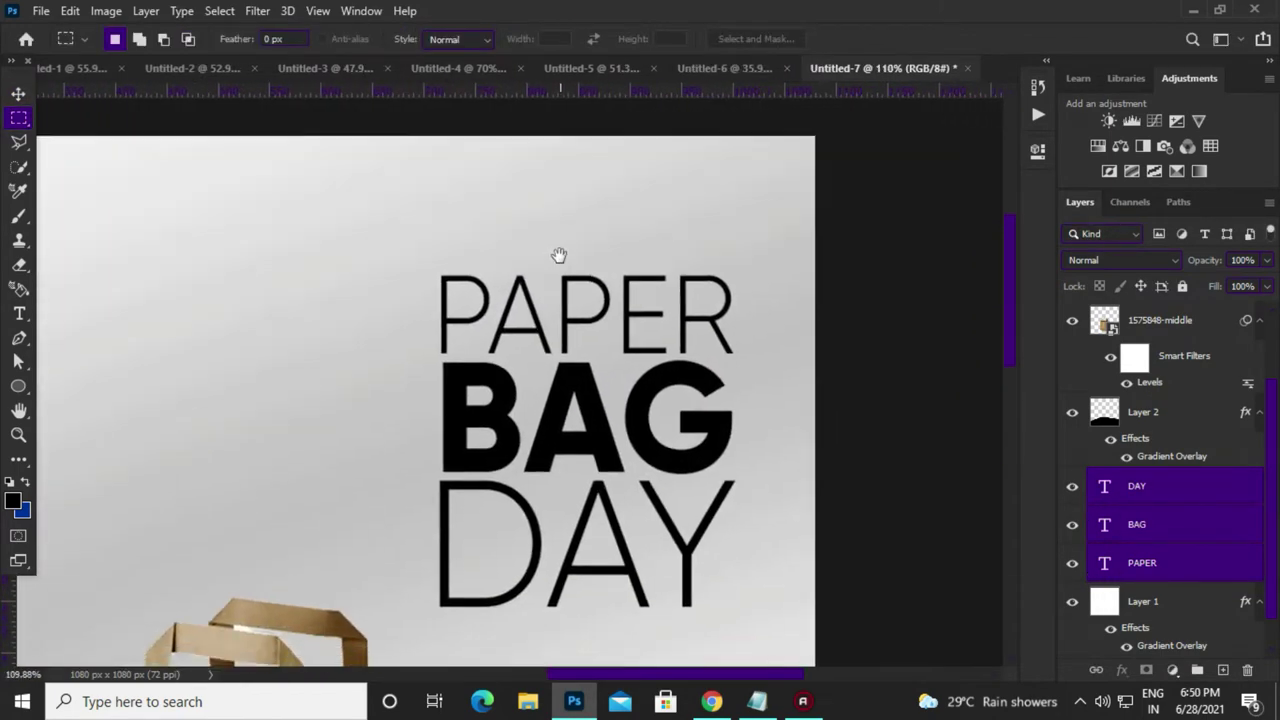
{"action": "left_click", "coordinate": [1223, 669]}
{"action": "right_click", "coordinate": [18, 386]}
{"action": "left_click", "coordinate": [80, 384]}
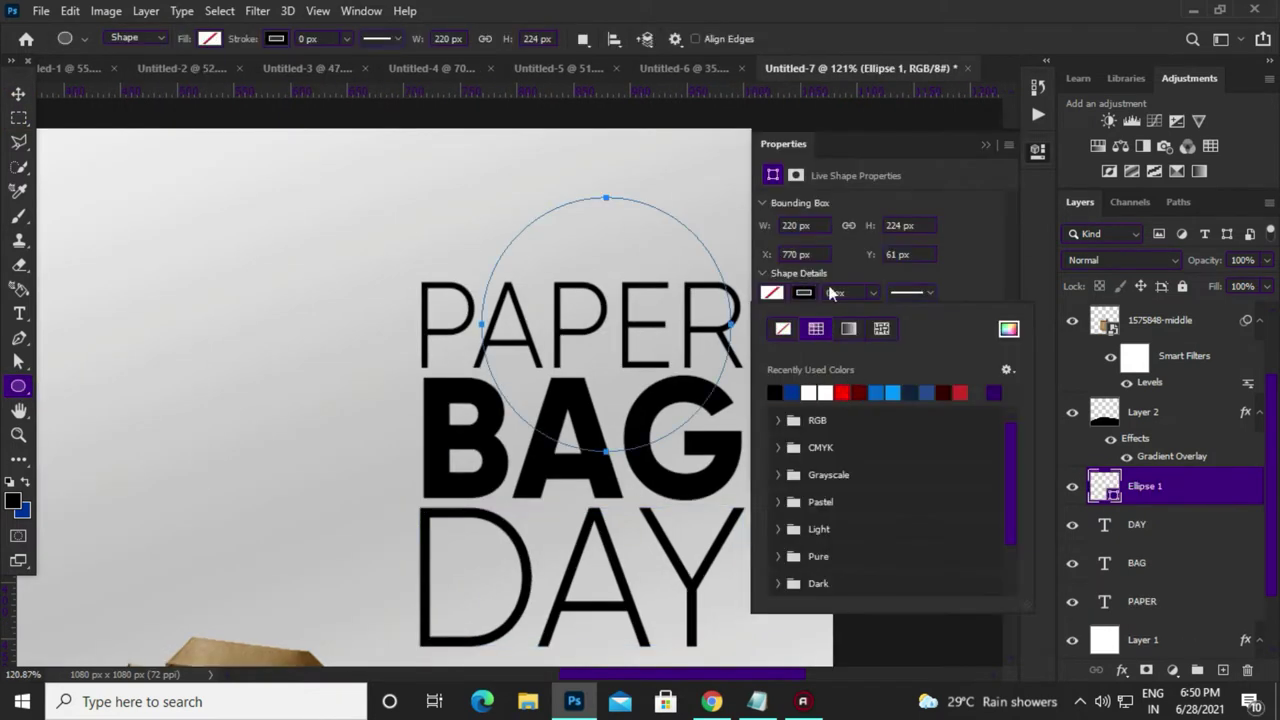
{"action": "left_click", "coordinate": [834, 292]}
{"action": "type", "text": "5"}
{"action": "key", "text": "Return"}
{"action": "type", "text": "12"}
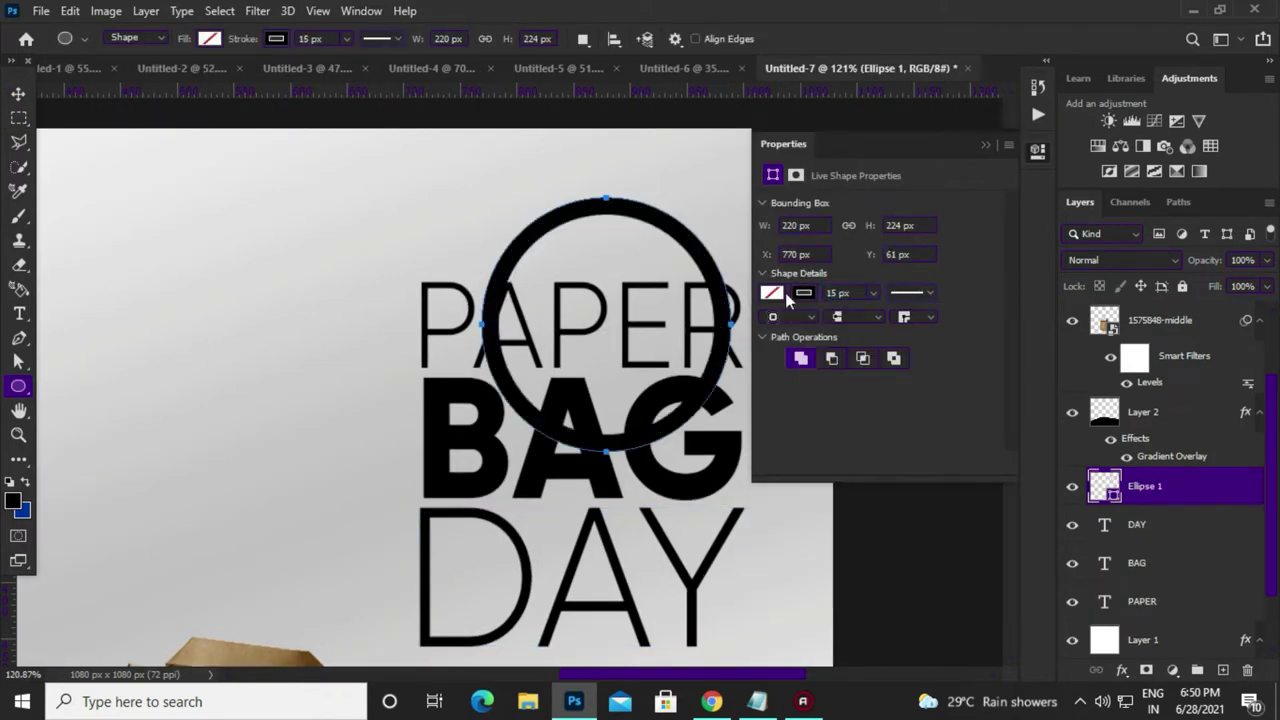
{"action": "key", "text": "Return"}
{"action": "left_click", "coordinate": [985, 144]}
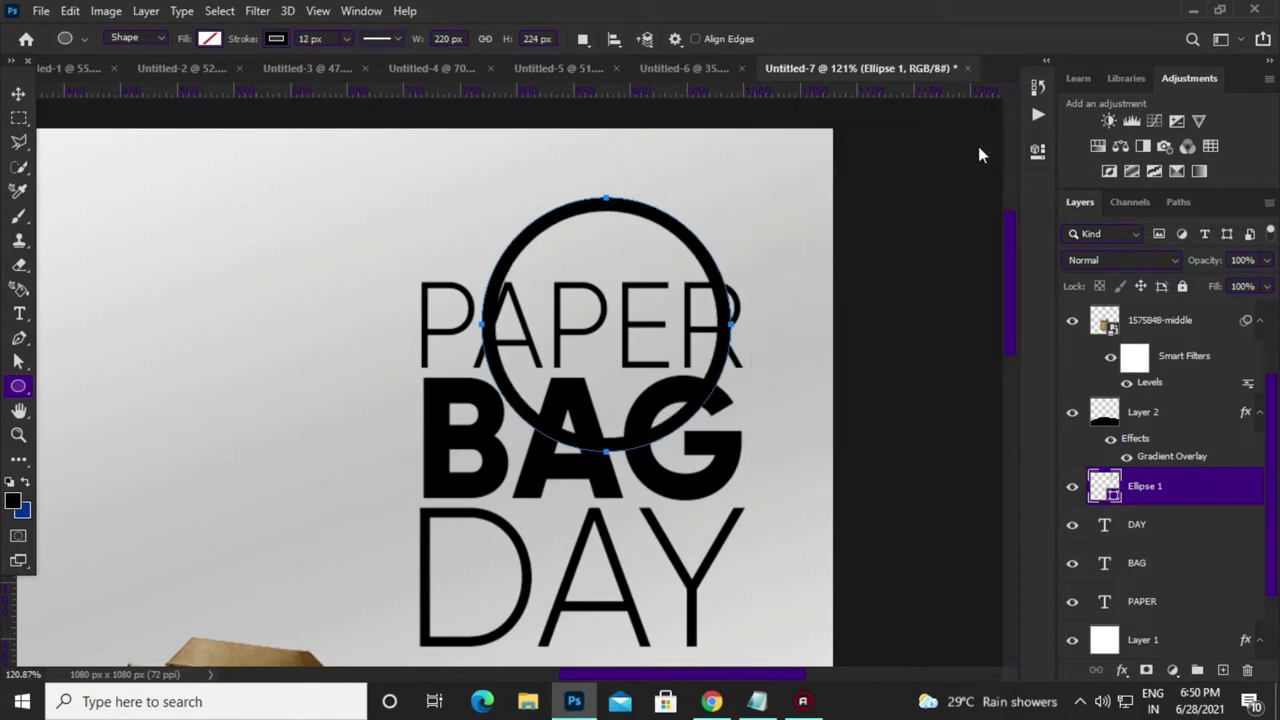
Position the circle over PAPER and begin selecting its lower half
{"action": "key", "text": "v"}
{"action": "scroll", "coordinate": [698, 191], "scroll_direction": "down", "scroll_amount": 2, "text": "alt"}
{"action": "left_click_drag", "start_coordinate": [617, 195], "coordinate": [635, 205]}
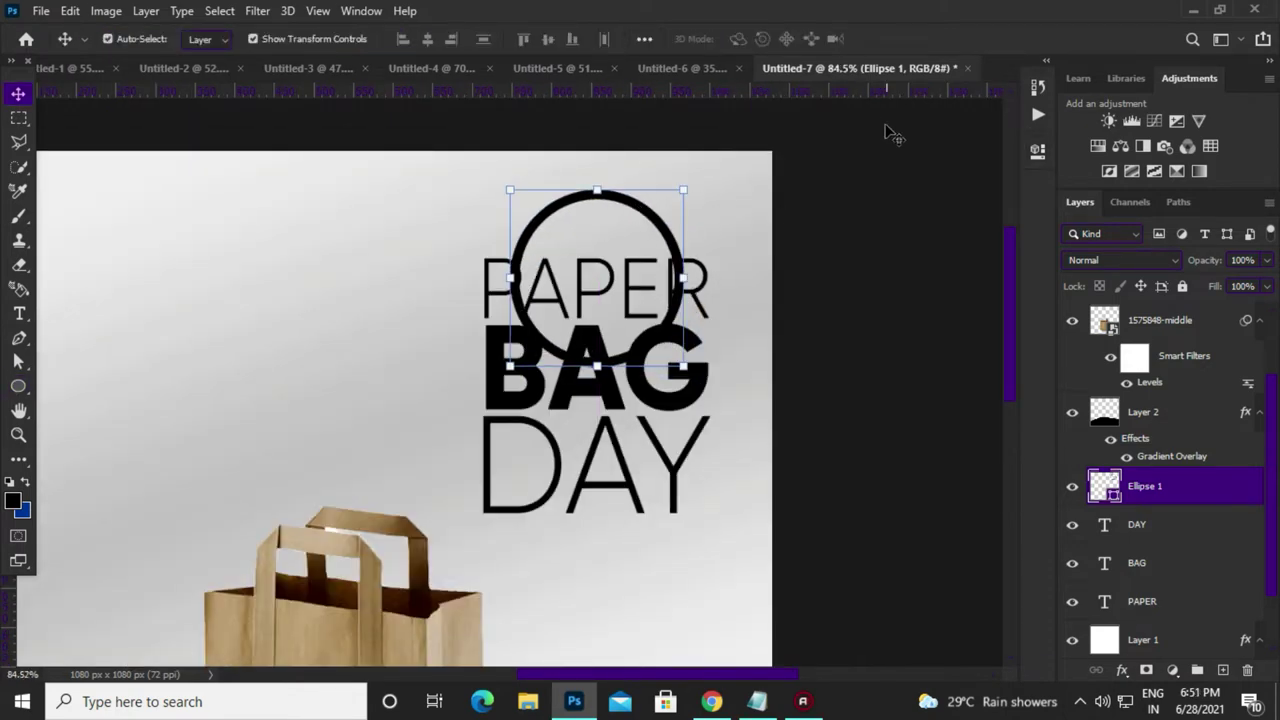
{"action": "key", "text": "m"}
{"action": "scroll", "coordinate": [893, 133], "scroll_direction": "up", "scroll_amount": 2, "text": "alt"}
{"action": "right_click", "coordinate": [1218, 504]}
{"action": "scroll", "coordinate": [740, 390], "scroll_direction": "up", "scroll_amount": 3, "text": "alt"}
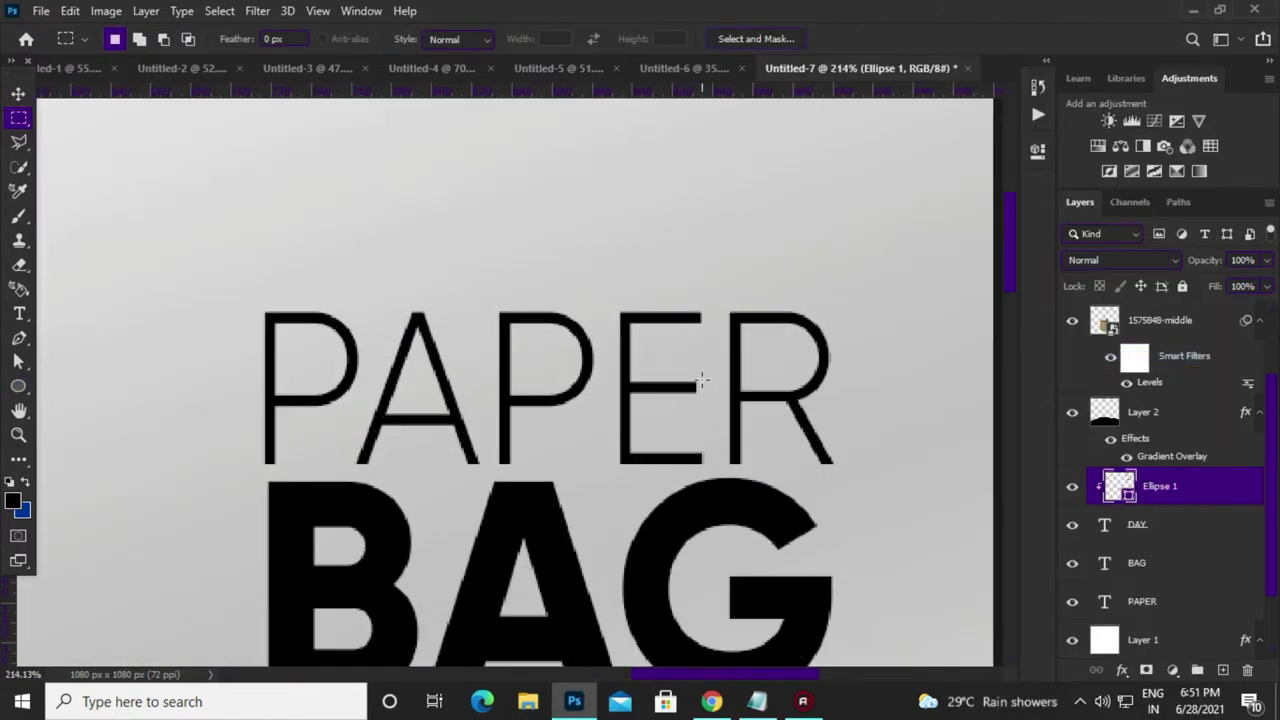
{"action": "right_click", "coordinate": [1230, 498]}
{"action": "scroll", "coordinate": [575, 397], "scroll_direction": "down", "scroll_amount": 1, "text": "alt"}
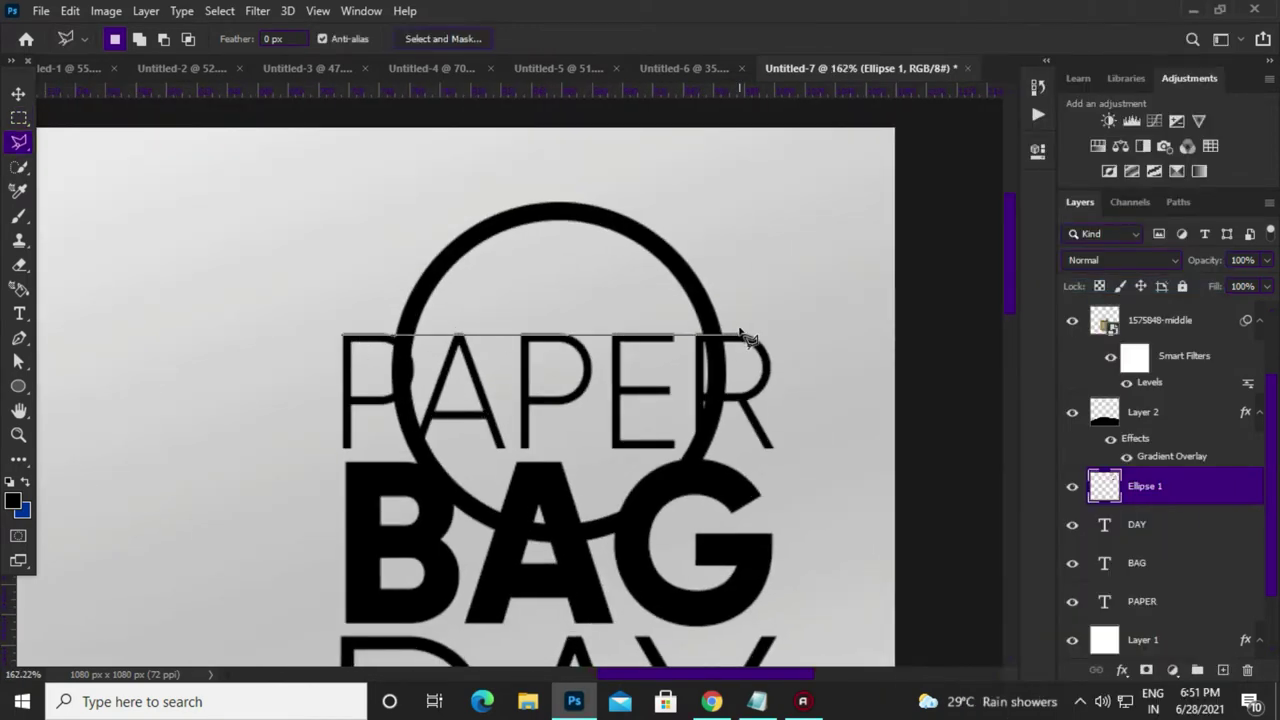
Delete the circle's lower half, deselect, and nudge the remaining arc upward
{"action": "double_click", "coordinate": [340, 513]}
{"action": "key", "text": "Delete"}
{"action": "key", "text": "ctrl+d"}
{"action": "key", "text": "v"}
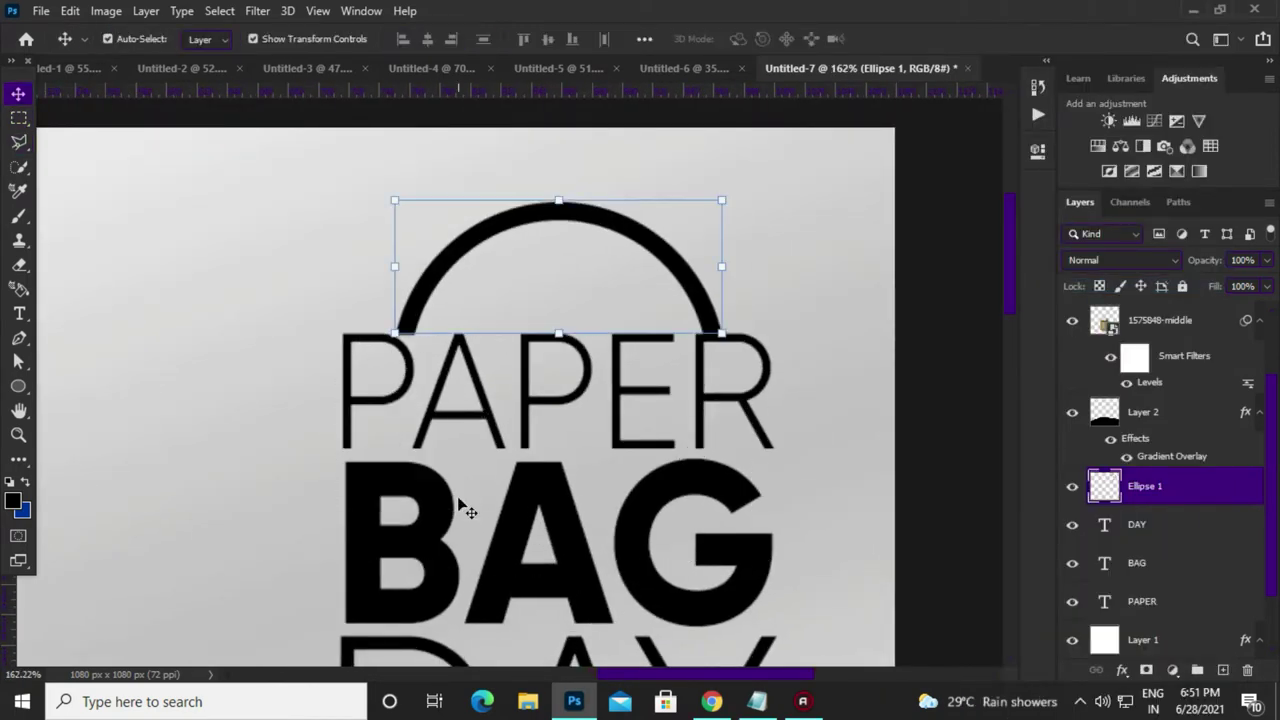
{"action": "key", "text": "Up"}
{"action": "key", "text": "Up"}
{"action": "key", "text": "Up"}
{"action": "key", "text": "Up"}
{"action": "key", "text": "Up"}
{"action": "key", "text": "Up"}
{"action": "scroll", "coordinate": [458, 503], "scroll_direction": "down", "scroll_amount": 5, "text": "alt"}
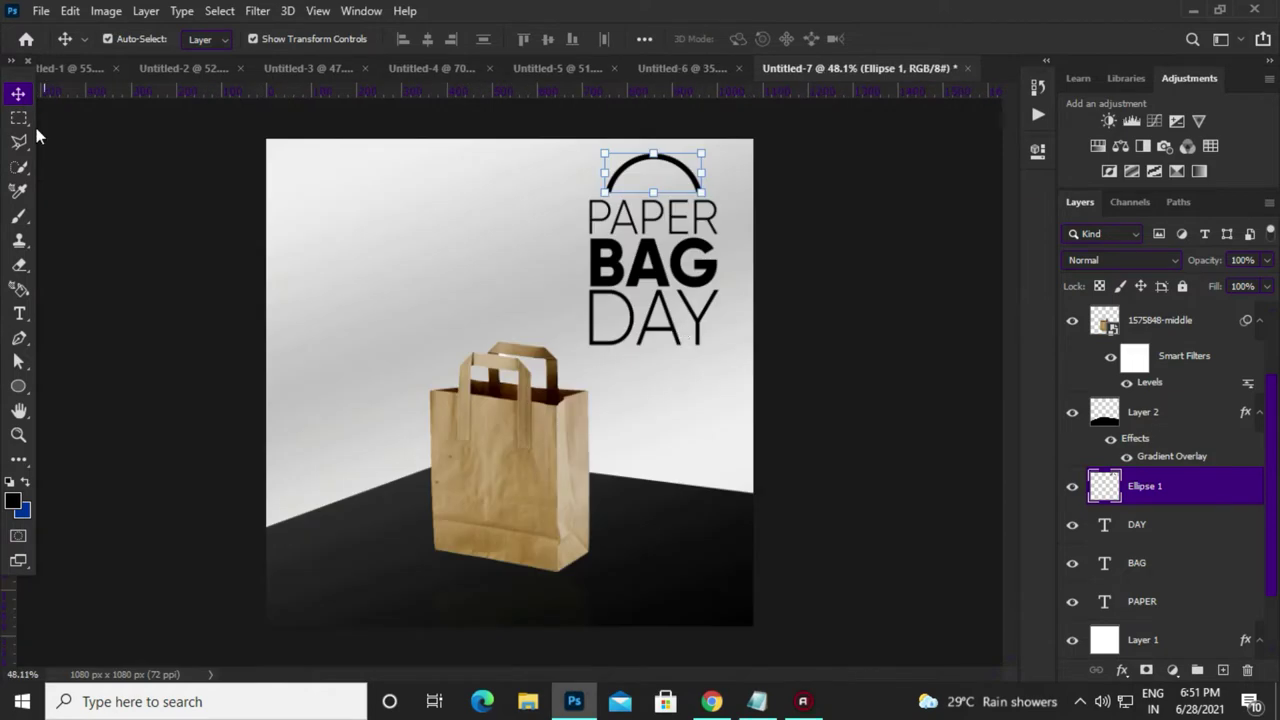
{"action": "key", "text": "m"}
{"action": "scroll", "coordinate": [700, 180], "scroll_direction": "up", "scroll_amount": 3, "text": "alt"}
Sample the paper bag's tan colour and fill the word BAG with it
{"action": "key", "text": "v"}
{"action": "scroll", "coordinate": [720, 168], "scroll_direction": "down", "scroll_amount": 2, "text": "alt"}
{"action": "key", "text": "i"}
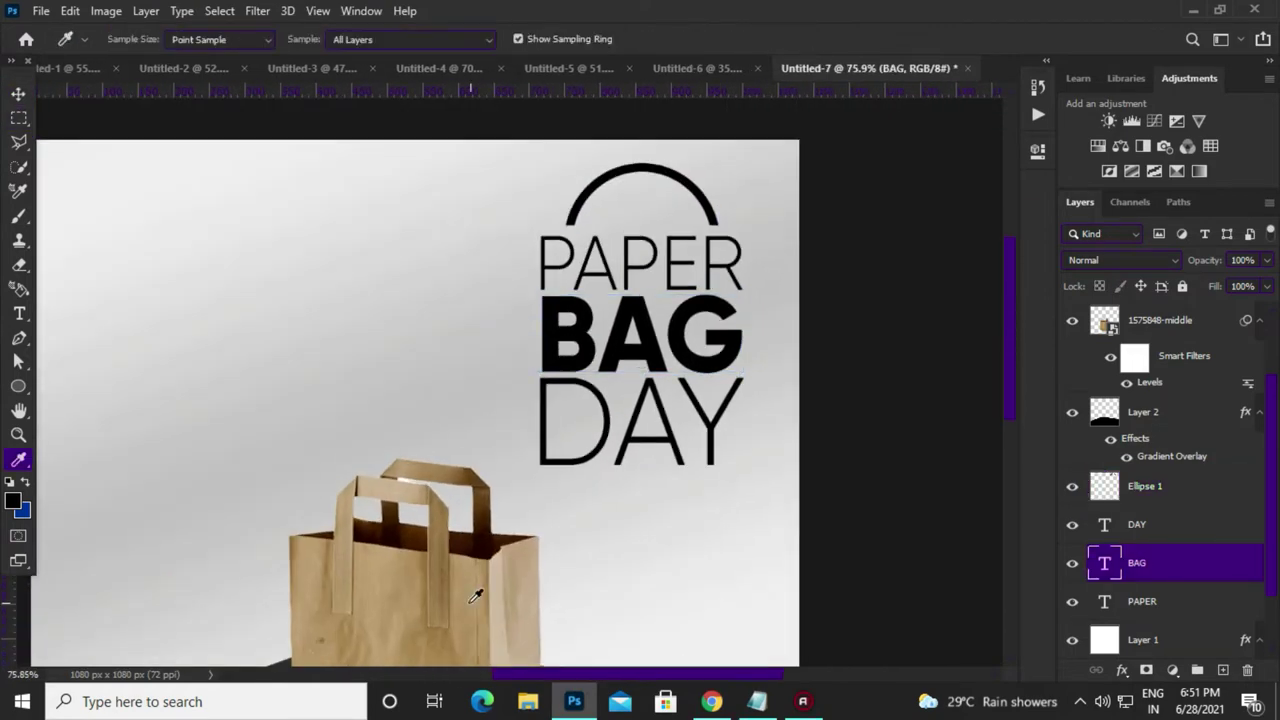
{"action": "left_click", "coordinate": [461, 598]}
{"action": "key", "text": "alt+BackSpace"}
{"action": "key", "text": "v"}
Select the arc, PAPER, BAG and DAY layers and convert them to one Smart Object
{"action": "left_click", "coordinate": [18, 117]}
{"action": "scroll", "coordinate": [543, 286], "scroll_direction": "up", "scroll_amount": 2, "text": "alt"}
{"action": "scroll", "coordinate": [543, 286], "scroll_direction": "up", "scroll_amount": 2, "text": "alt"}
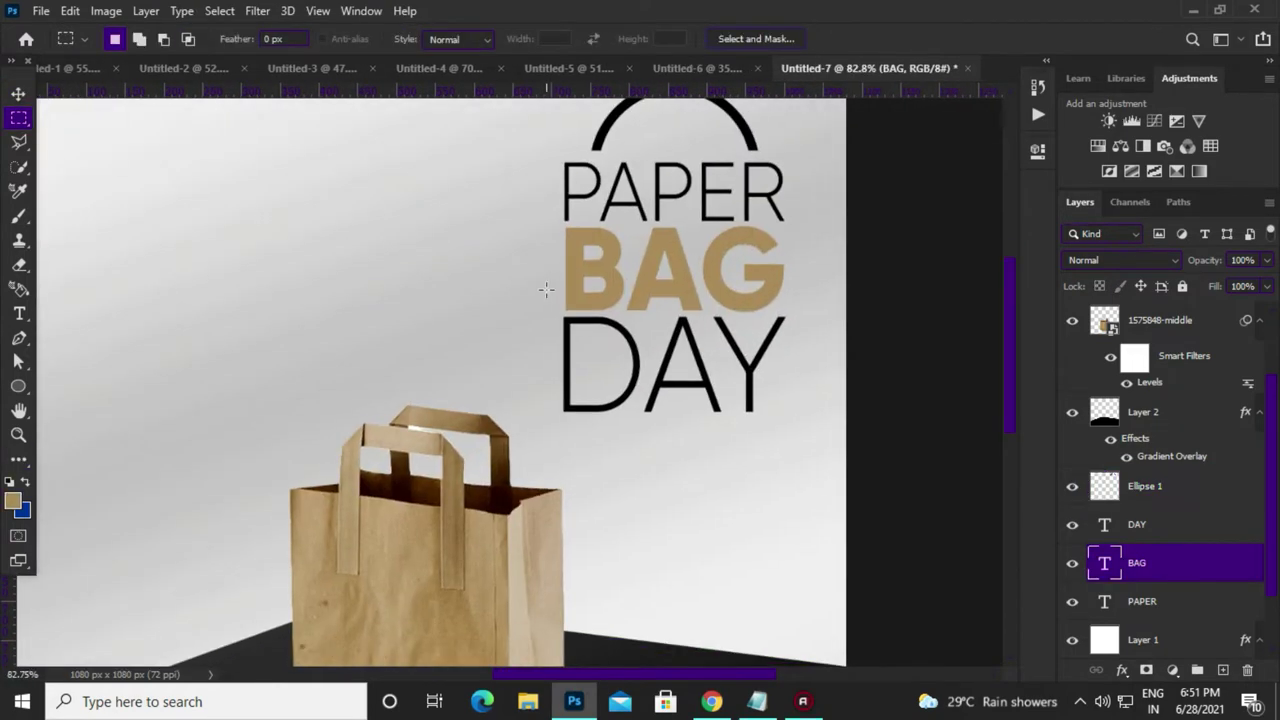
{"action": "scroll", "coordinate": [543, 286], "scroll_direction": "down", "scroll_amount": 2, "text": "alt"}
{"action": "left_click", "coordinate": [1137, 524], "text": "shift"}
{"action": "left_click", "coordinate": [1142, 601], "text": "shift"}
{"action": "left_click", "coordinate": [1167, 487], "text": "shift"}
{"action": "right_click", "coordinate": [1167, 487]}
{"action": "left_click", "coordinate": [963, 249]}
Shrink the PAPER BAG DAY logo and move it into the top-right corner
{"action": "key", "text": "v"}
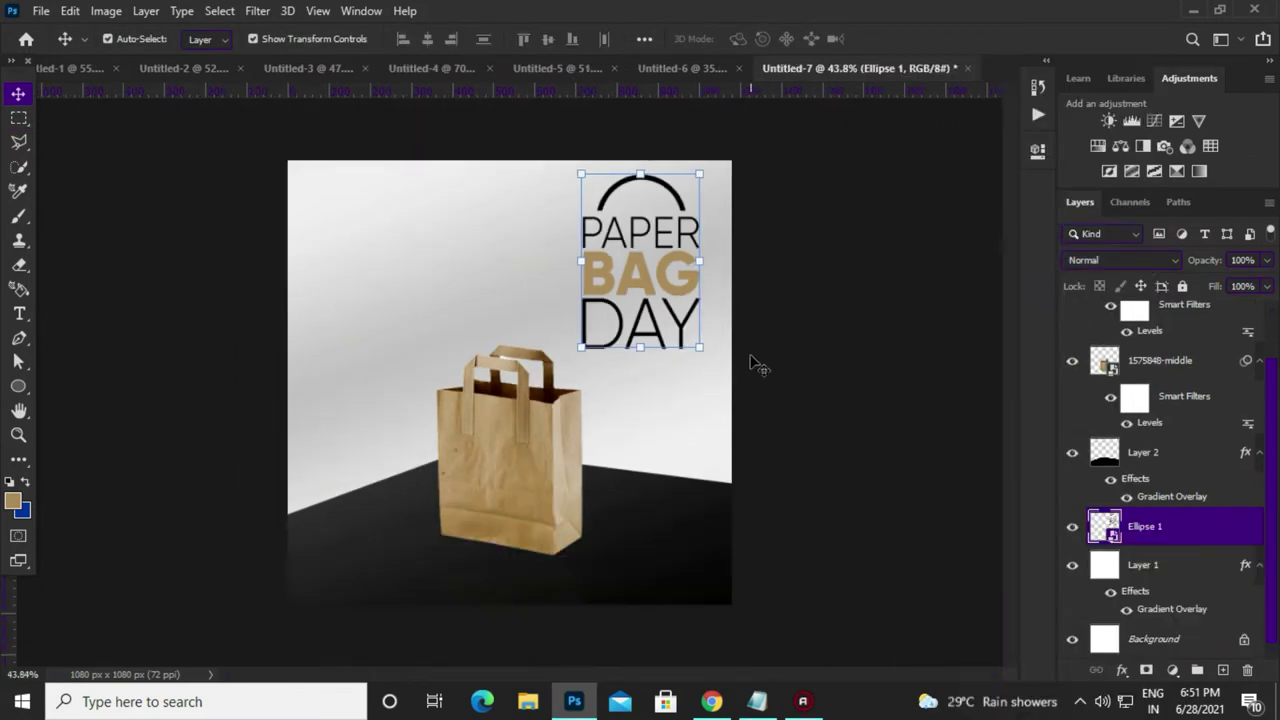
{"action": "left_click_drag", "start_coordinate": [709, 186], "coordinate": [697, 177]}
{"action": "left_click_drag", "start_coordinate": [628, 270], "coordinate": [656, 272]}
{"action": "left_click", "coordinate": [18, 118]}
Place the green-tea leaves image above the bag, resize it, and duplicate it
{"action": "left_click", "coordinate": [41, 10]}
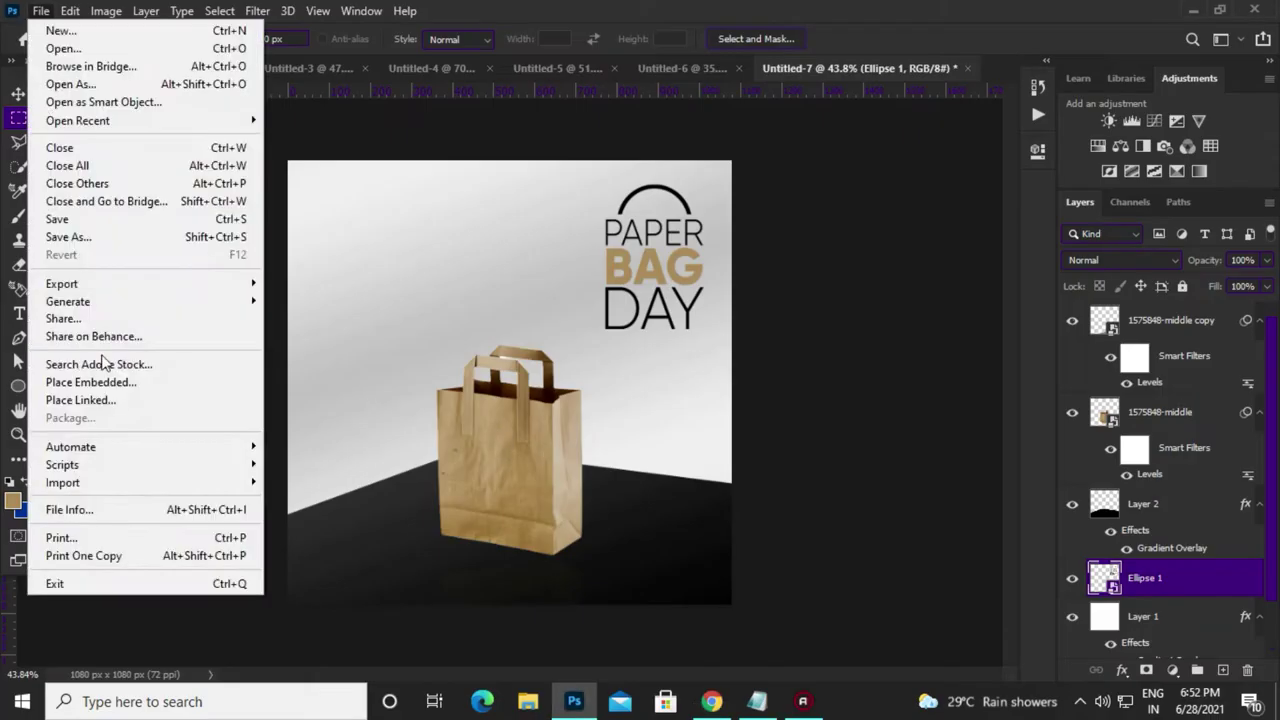
{"action": "left_click", "coordinate": [80, 400]}
{"action": "double_click", "coordinate": [337, 180]}
{"action": "left_click_drag", "start_coordinate": [597, 302], "coordinate": [522, 303]}
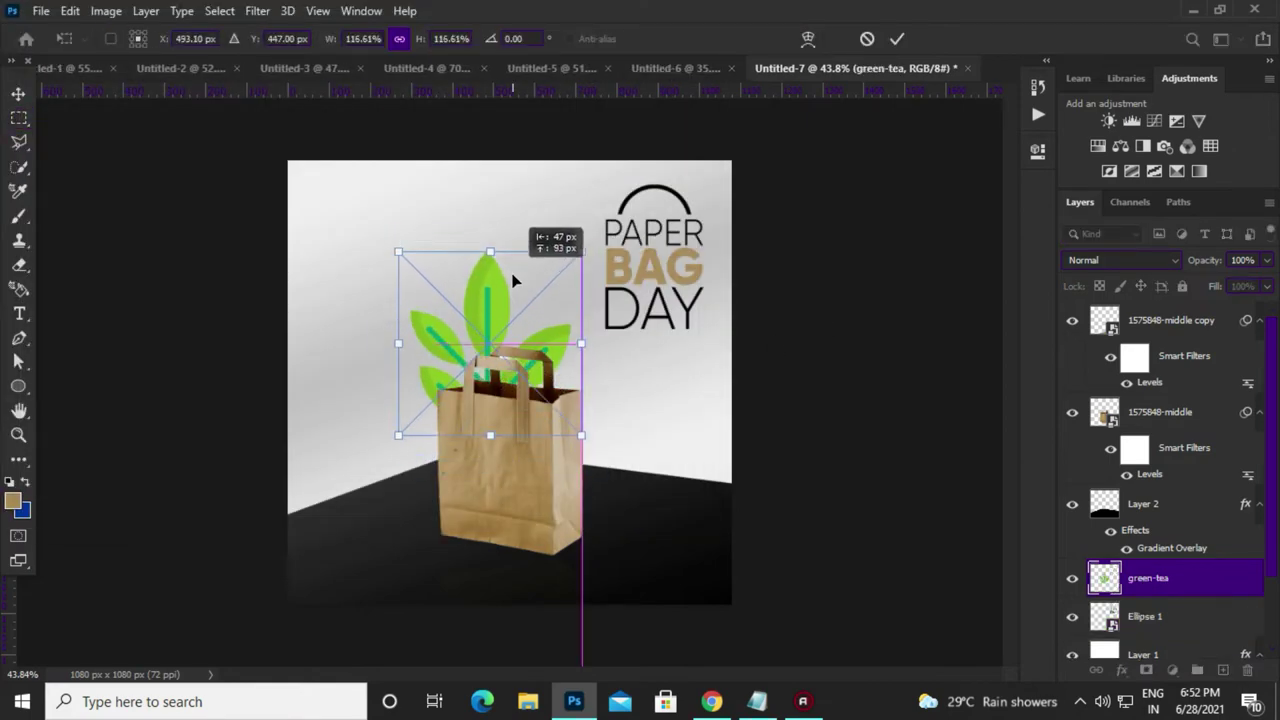
{"action": "left_click_drag", "start_coordinate": [461, 331], "coordinate": [490, 265]}
{"action": "key", "text": "Return"}
{"action": "mouse_move", "coordinate": [450, 345]}
{"action": "left_mouse_down"}
{"action": "mouse_move", "coordinate": [480, 330]}
{"action": "mouse_move", "coordinate": [515, 280]}
{"action": "mouse_move", "coordinate": [562, 329]}
{"action": "mouse_move", "coordinate": [508, 304]}
{"action": "left_mouse_up"}
Flip the copied leaves, then delete the leaf layers again
{"action": "key", "text": "ctrl+t"}
{"action": "right_click", "coordinate": [471, 325]}
{"action": "left_click", "coordinate": [519, 629]}
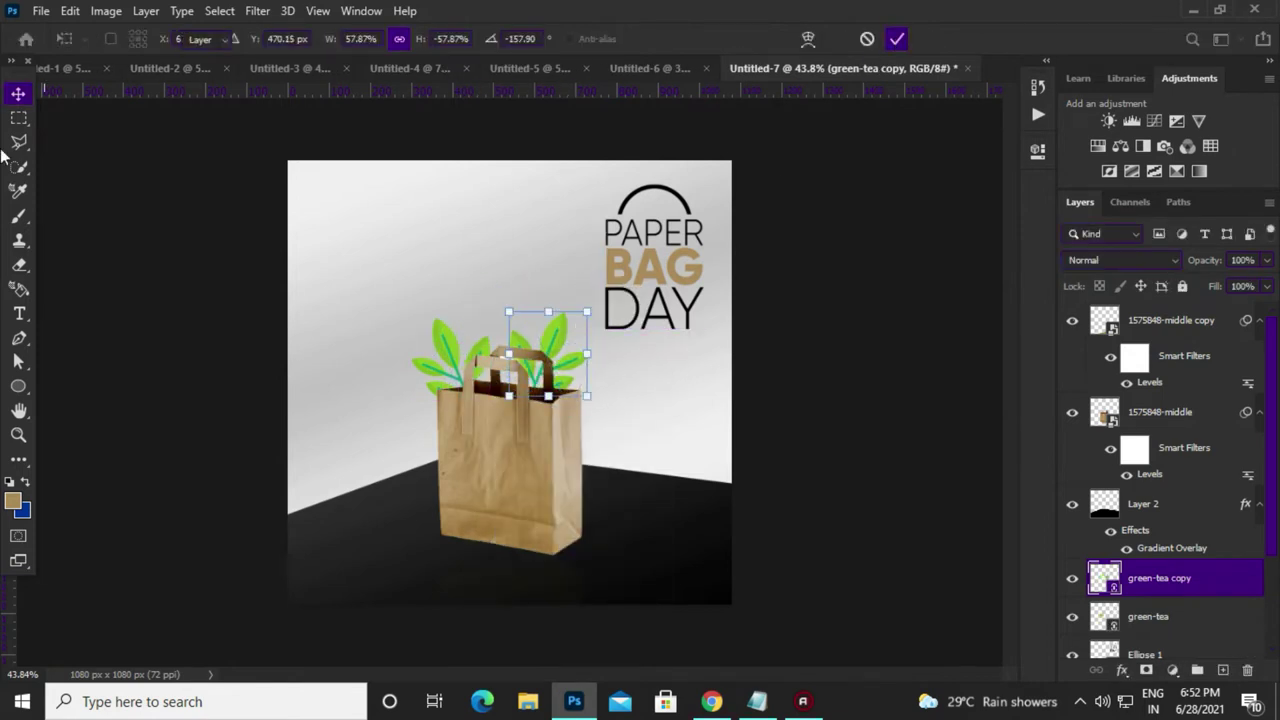
{"action": "key", "text": "Return"}
{"action": "key", "text": "m"}
{"action": "key", "text": "Delete"}
{"action": "key", "text": "Delete"}
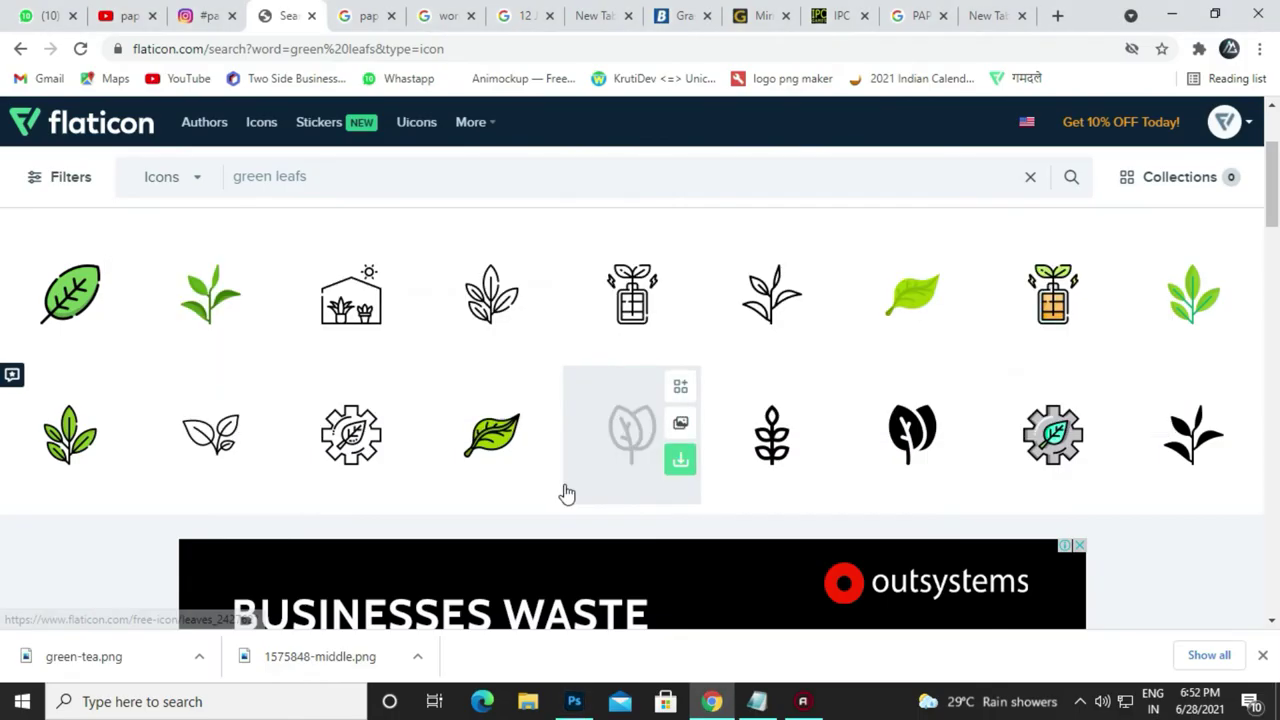
{"action": "scroll", "coordinate": [650, 575], "scroll_direction": "up", "scroll_amount": 1}
Search the icon site for earth and download the Eco Earth icon as PNG
{"action": "key", "text": "alt+Tab"}
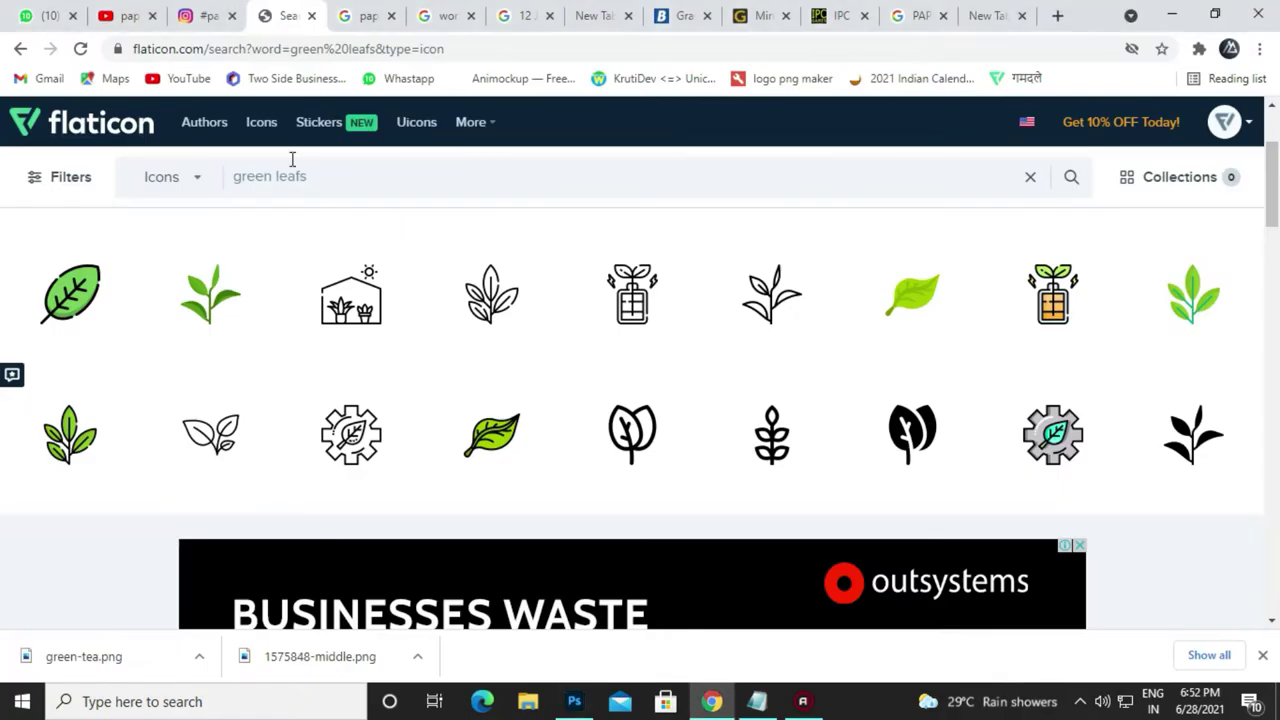
{"action": "type", "text": "th"}
{"action": "key", "text": "Return"}
{"action": "left_click", "coordinate": [640, 520]}
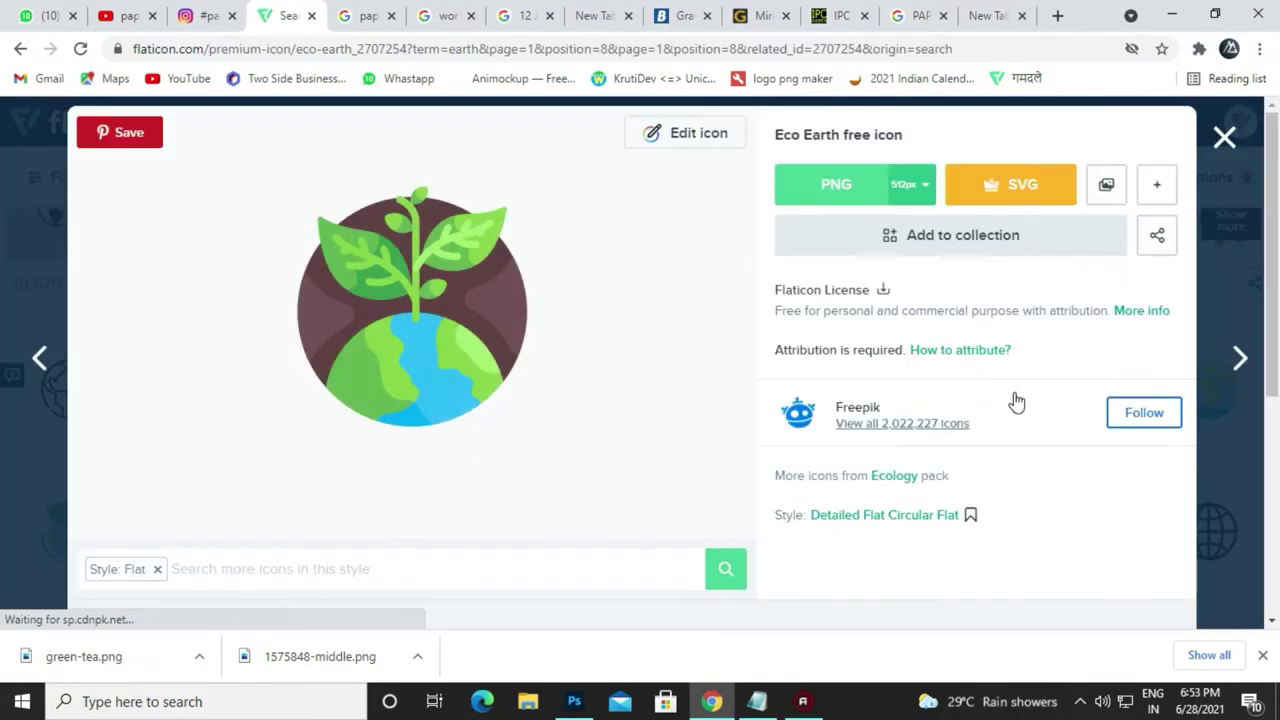
{"action": "left_click", "coordinate": [835, 184]}
{"action": "left_click", "coordinate": [835, 344]}
{"action": "key", "text": "alt+Tab"}
Place the eco-earth image as embedded, scaled down onto the bag's front
{"action": "left_click", "coordinate": [41, 10]}
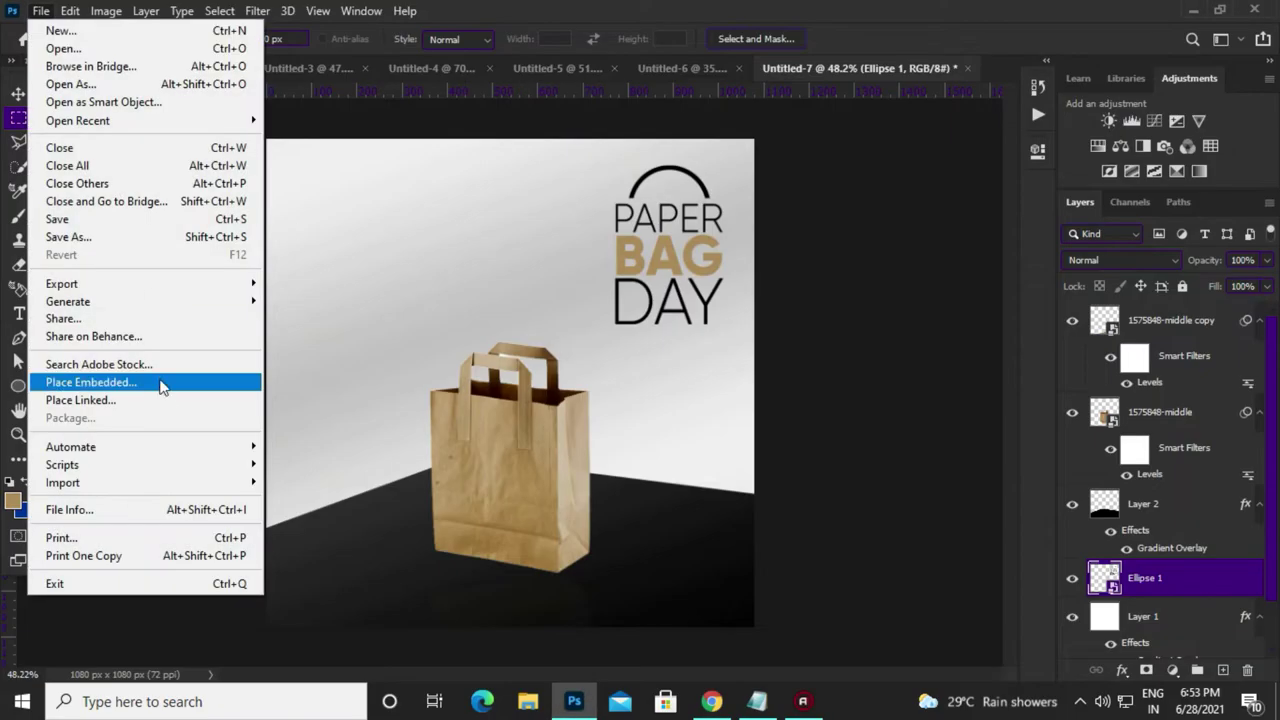
{"action": "left_click", "coordinate": [160, 380]}
{"action": "double_click", "coordinate": [532, 423]}
{"action": "left_click_drag", "start_coordinate": [1145, 578], "coordinate": [1145, 430]}
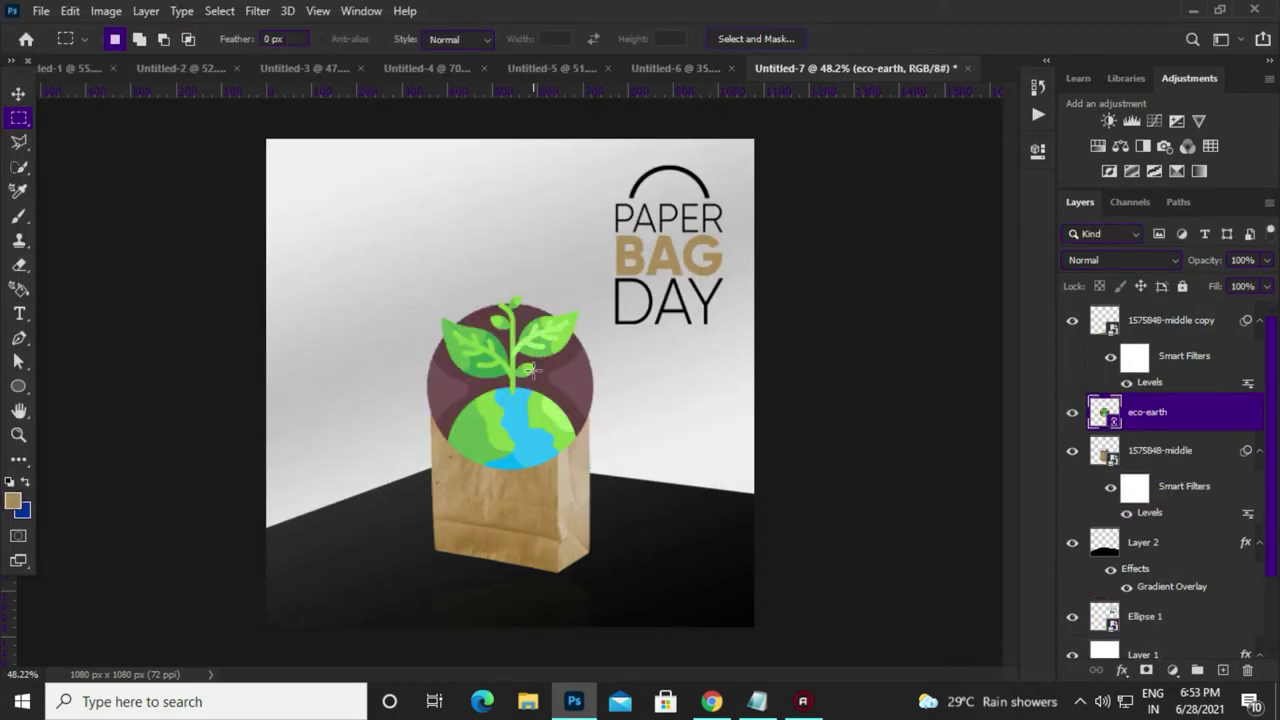
{"action": "left_click_drag", "start_coordinate": [602, 290], "coordinate": [558, 336]}
{"action": "left_click_drag", "start_coordinate": [510, 385], "coordinate": [487, 478]}
{"action": "key", "text": "Return"}
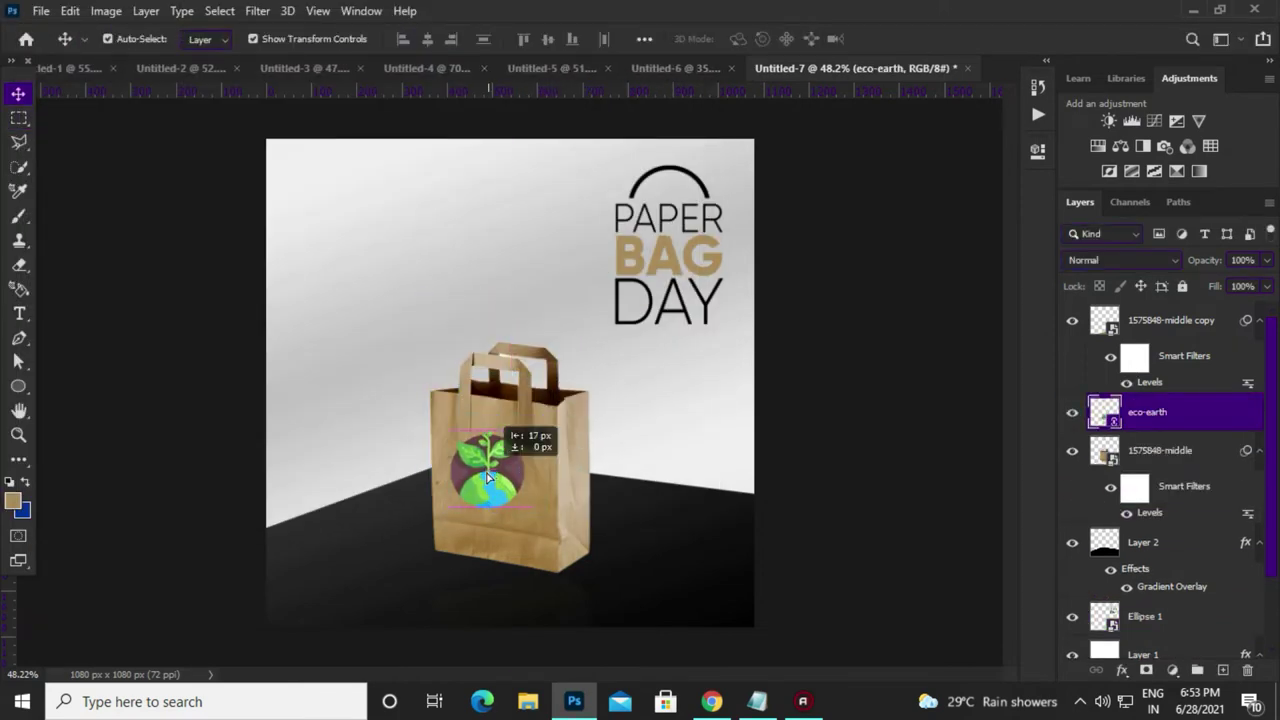
Skew the icon to the bag's angle, darken it with Levels black input 19, and shrink slightly
{"action": "right_click", "coordinate": [495, 490]}
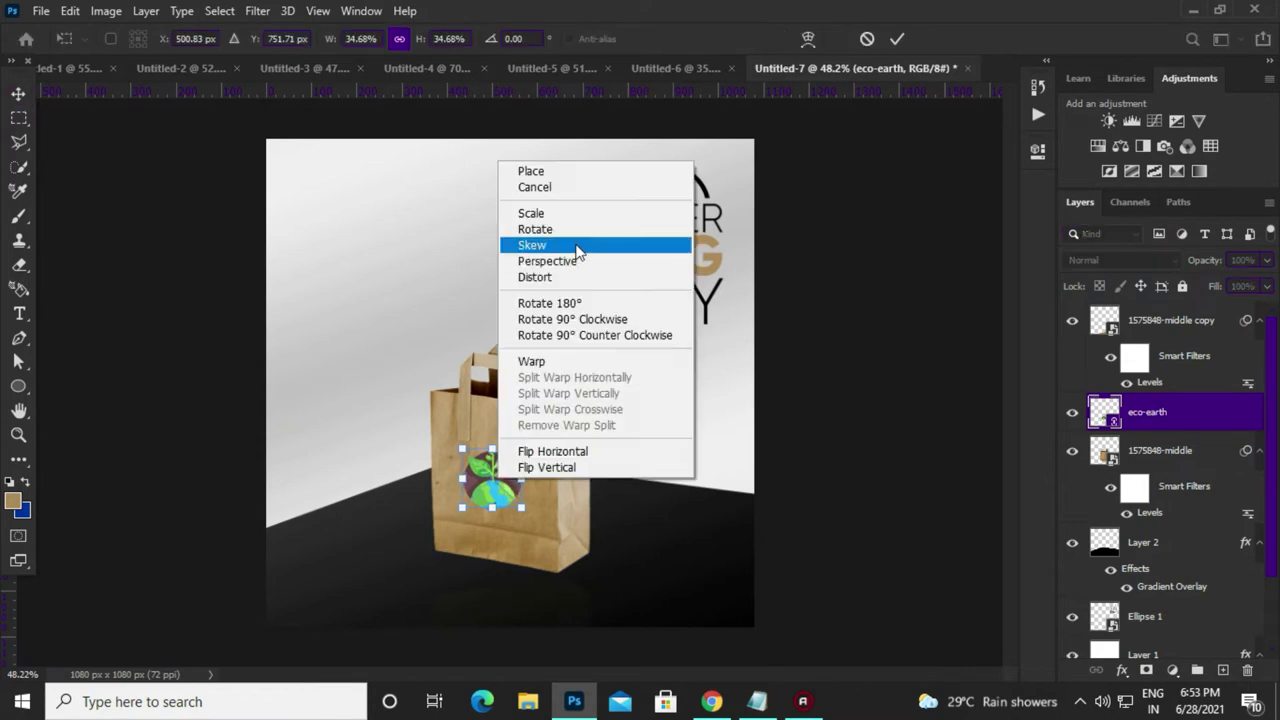
{"action": "left_click", "coordinate": [571, 246]}
{"action": "left_click_drag", "start_coordinate": [527, 441], "coordinate": [523, 451]}
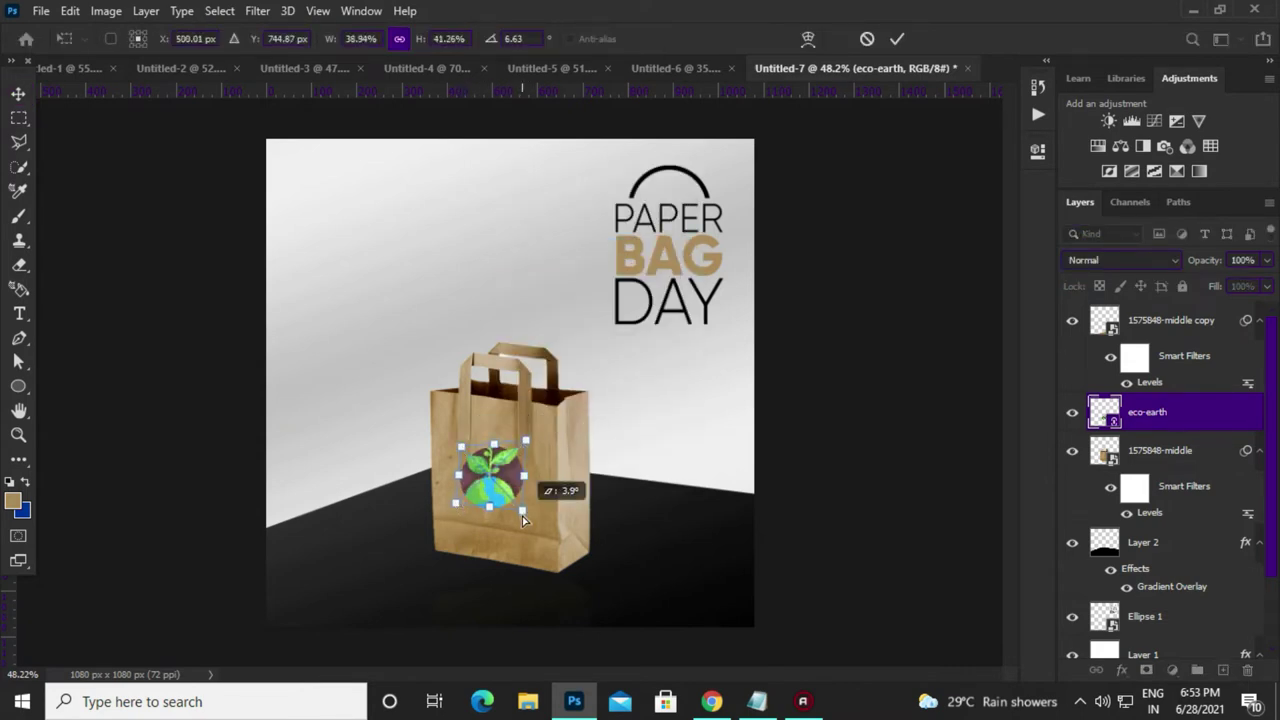
{"action": "key", "text": "Return"}
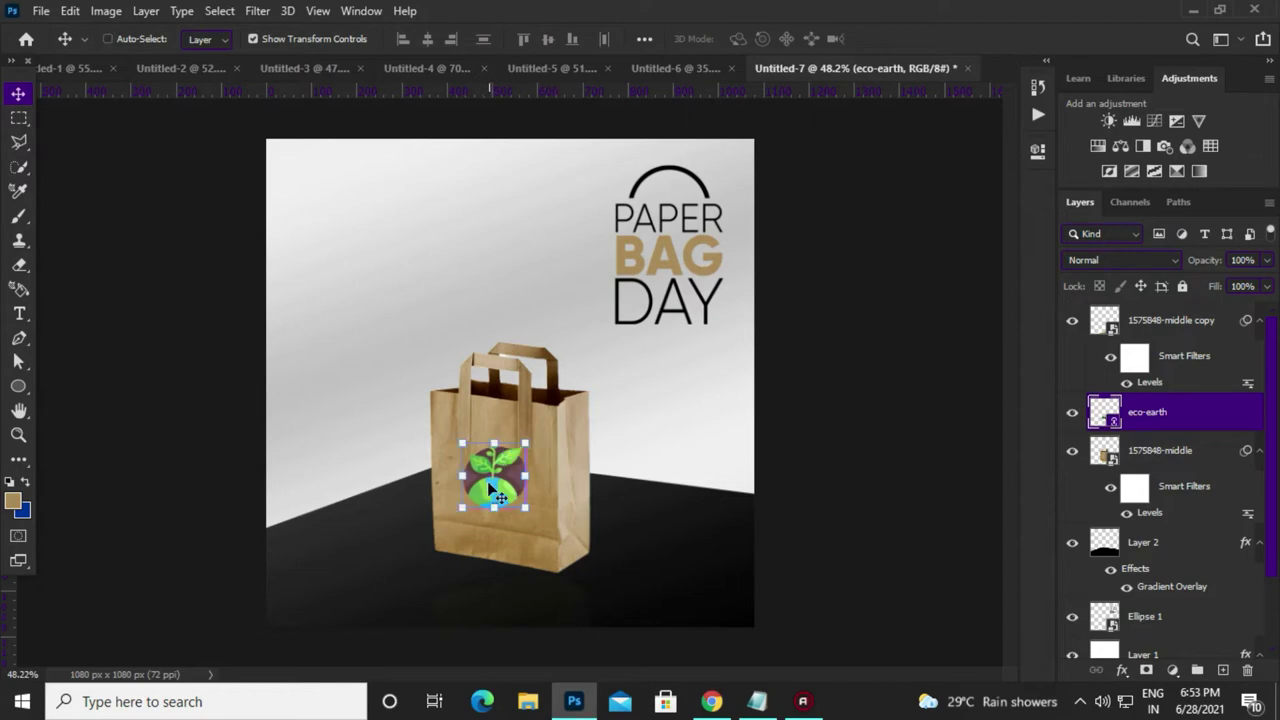
{"action": "key", "text": "ctrl+l"}
{"action": "left_click_drag", "start_coordinate": [780, 315], "coordinate": [791, 315]}
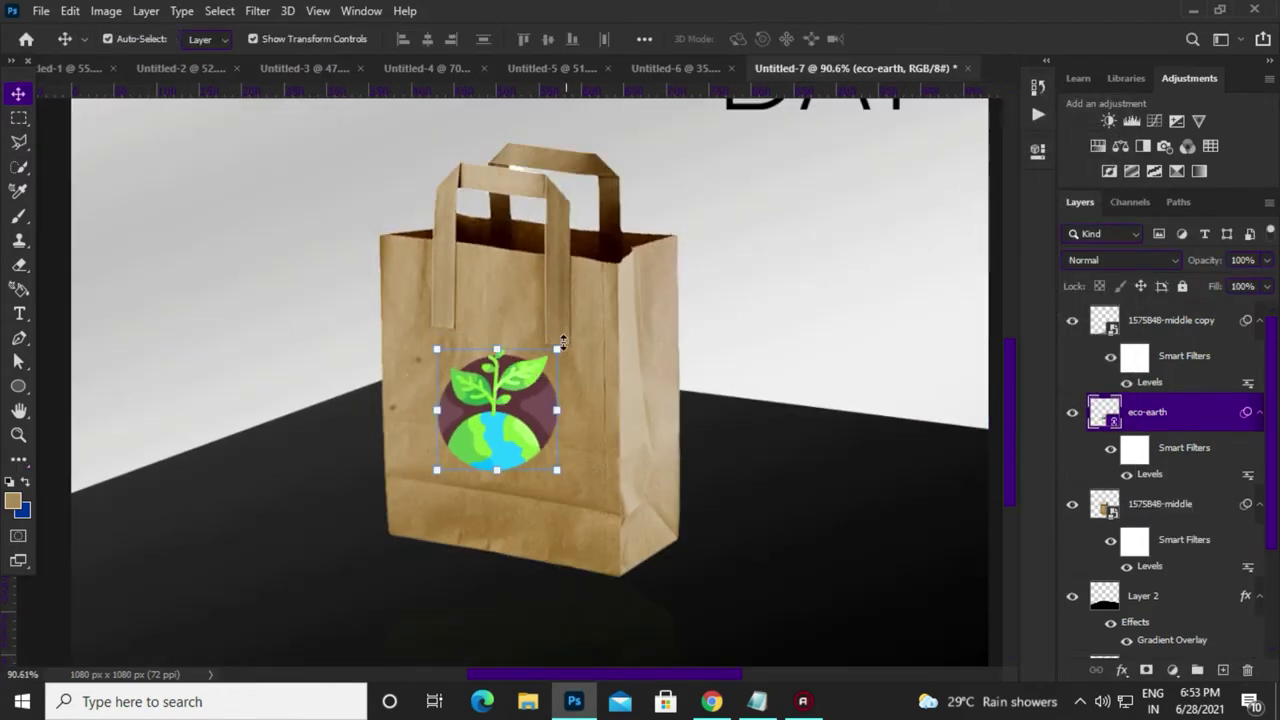
{"action": "left_click_drag", "start_coordinate": [563, 342], "coordinate": [530, 375]}
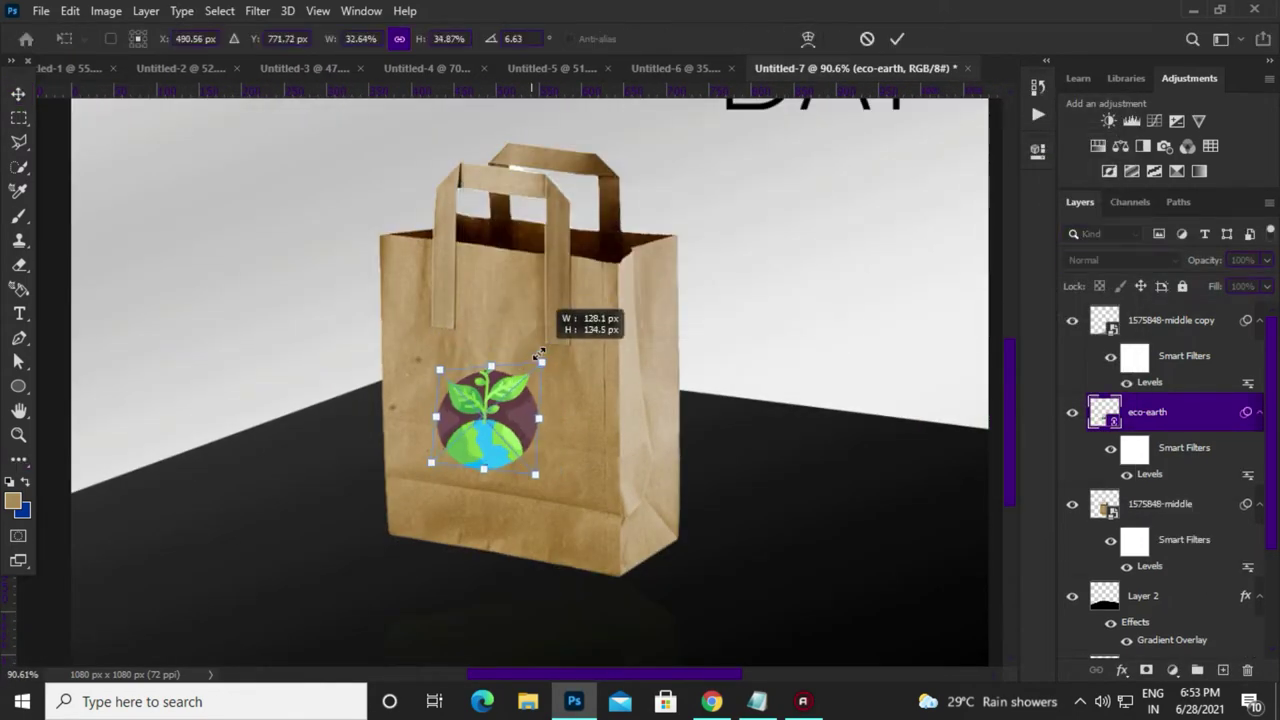
{"action": "key", "text": "Return"}
{"action": "left_click_drag", "start_coordinate": [465, 425], "coordinate": [481, 399]}
Search Flaticon for green leafs icons and close the attribution popup
{"action": "key", "text": "m"}
{"action": "scroll", "coordinate": [560, 372], "scroll_direction": "down", "scroll_amount": 3}
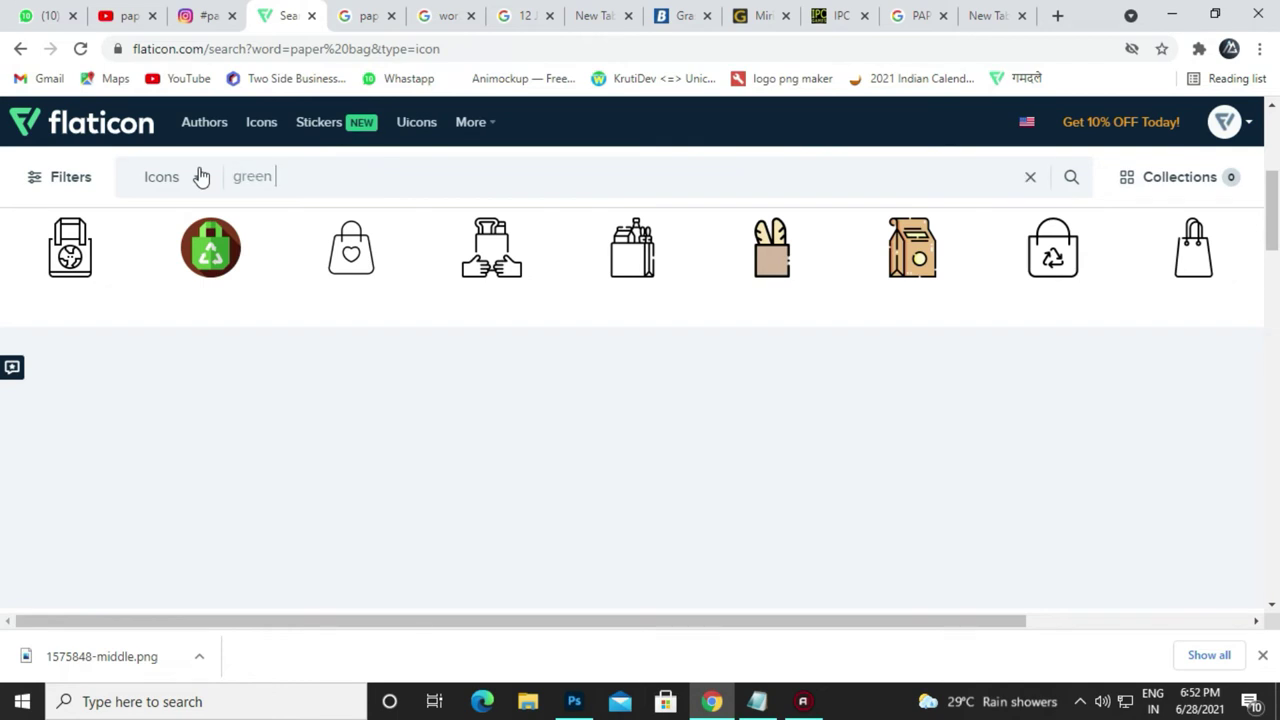
{"action": "key", "text": "Return"}
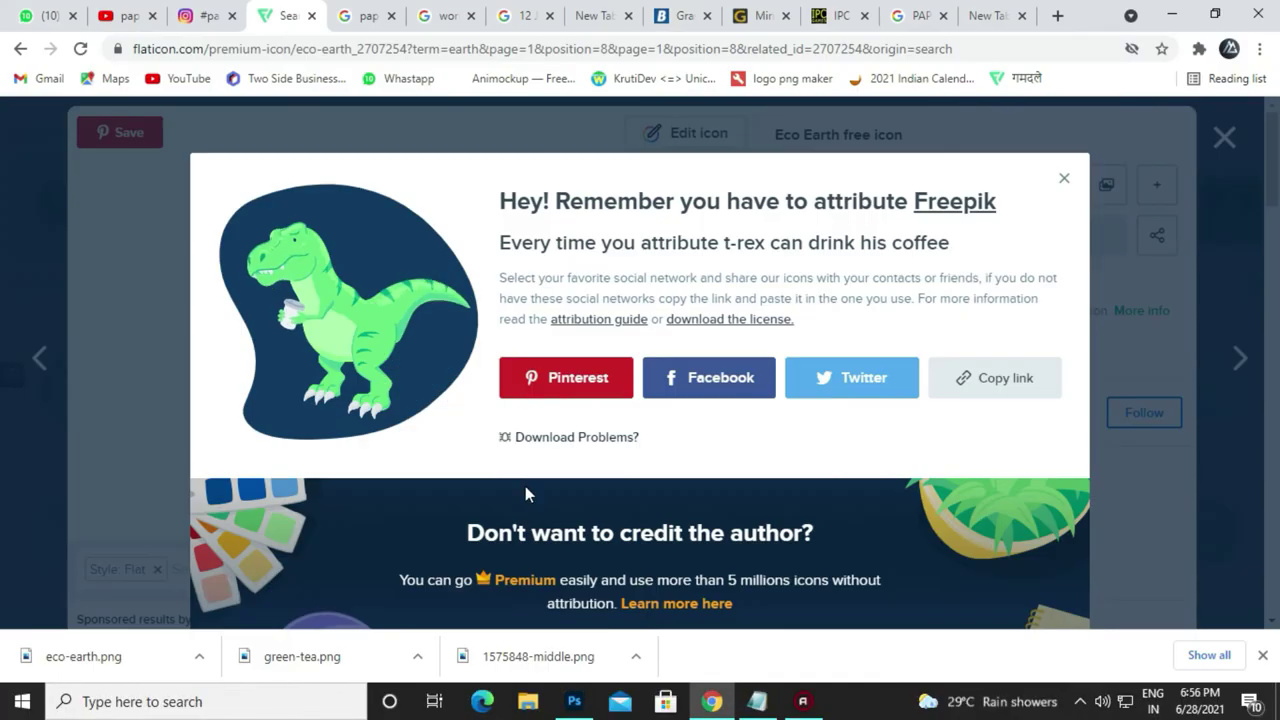
{"action": "key", "text": "Escape"}
Download the Care earth-in-hands icon as PNG and save it as care
{"action": "scroll", "coordinate": [566, 446], "scroll_direction": "down", "scroll_amount": 5}
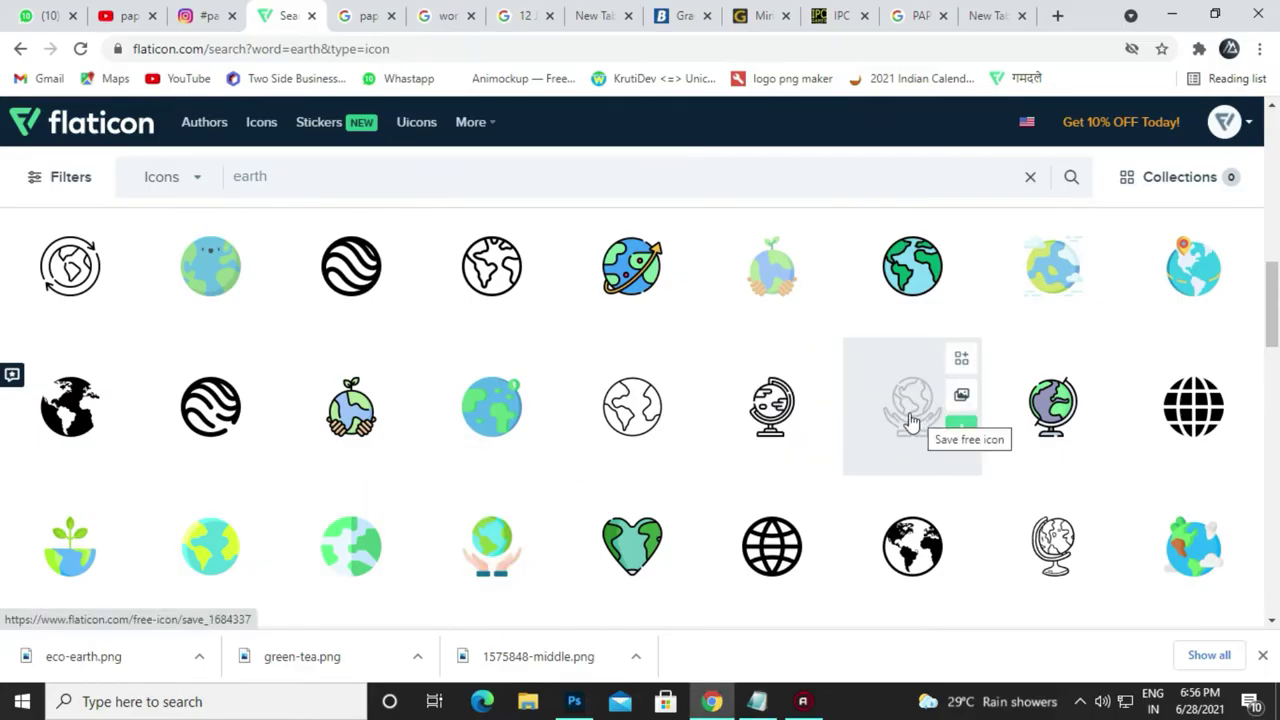
{"action": "left_click", "coordinate": [350, 420]}
{"action": "left_click", "coordinate": [802, 200]}
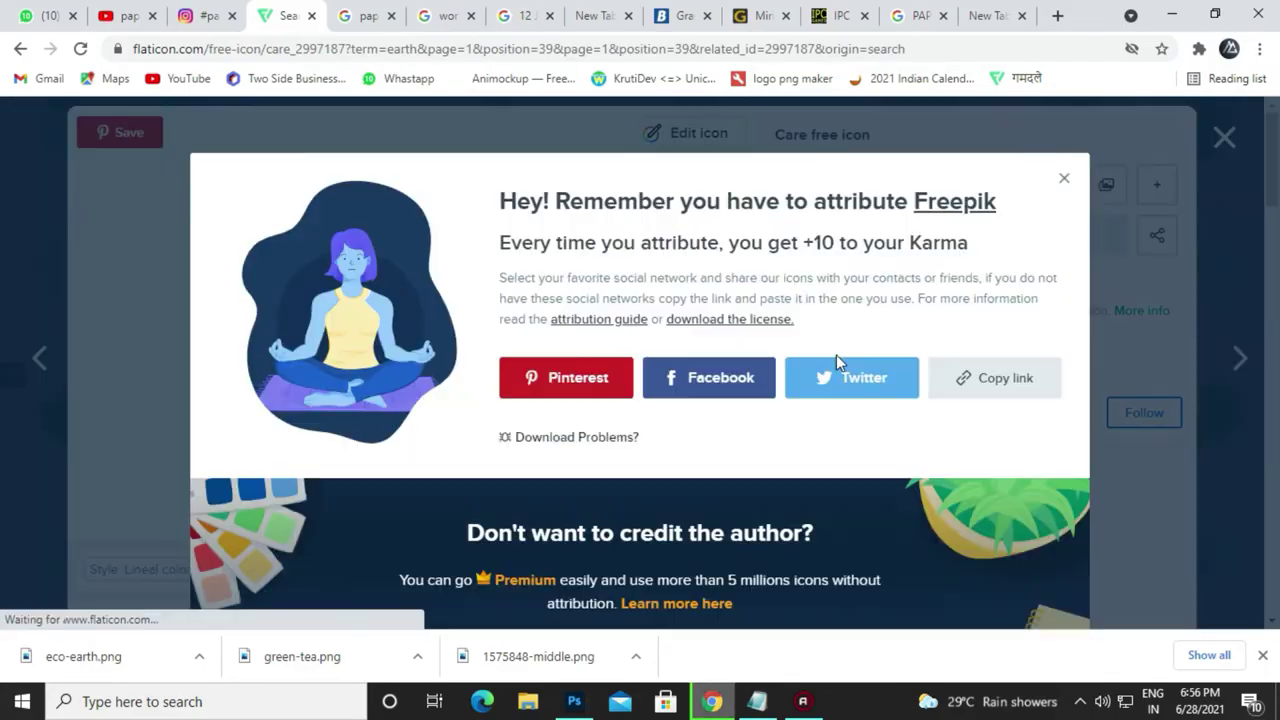
{"action": "left_click", "coordinate": [1097, 638]}
Place the care icon as linked and scale it onto the bag's front
{"action": "left_click", "coordinate": [40, 8]}
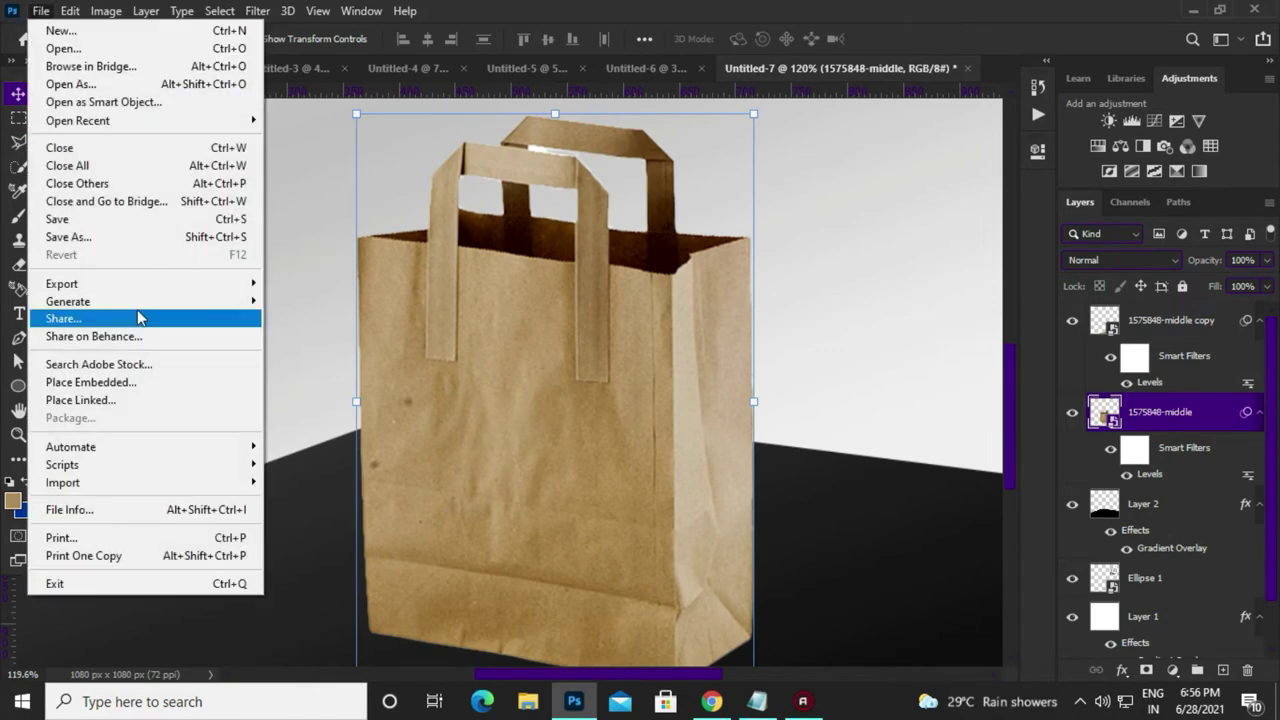
{"action": "left_click", "coordinate": [100, 402]}
{"action": "double_click", "coordinate": [328, 150]}
{"action": "left_click_drag", "start_coordinate": [723, 166], "coordinate": [593, 375]}
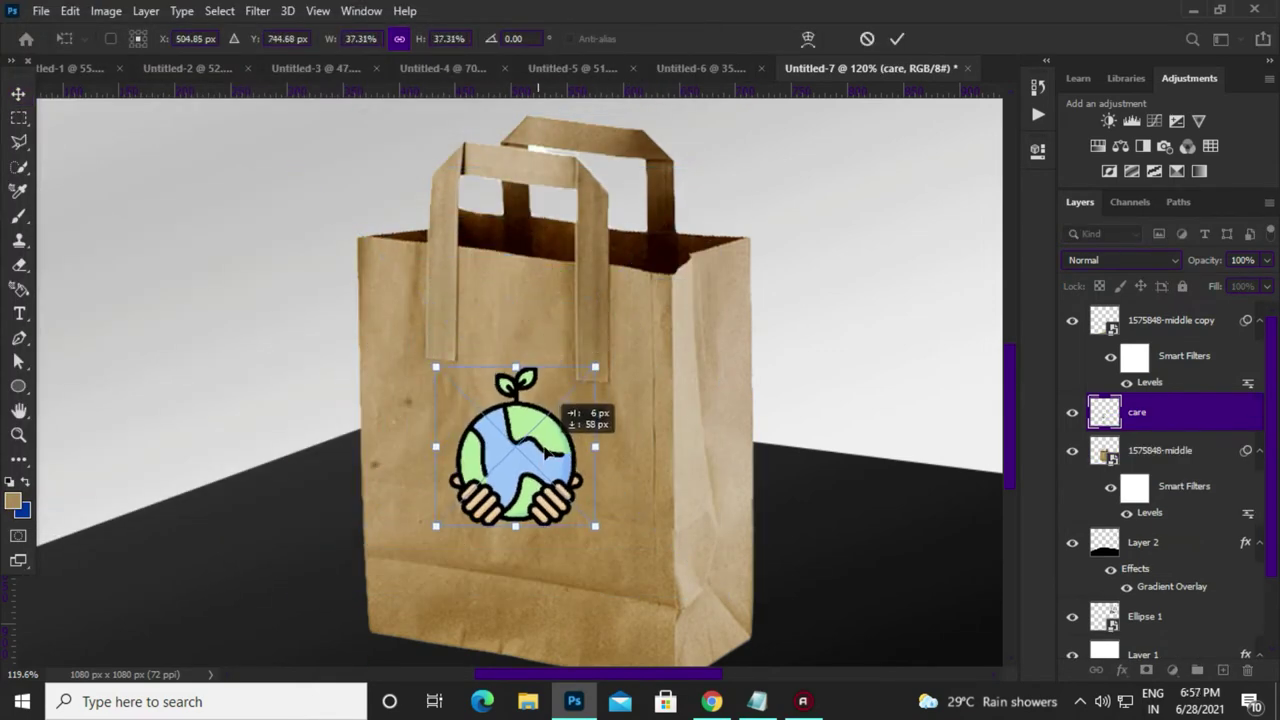
{"action": "key", "text": "Return"}
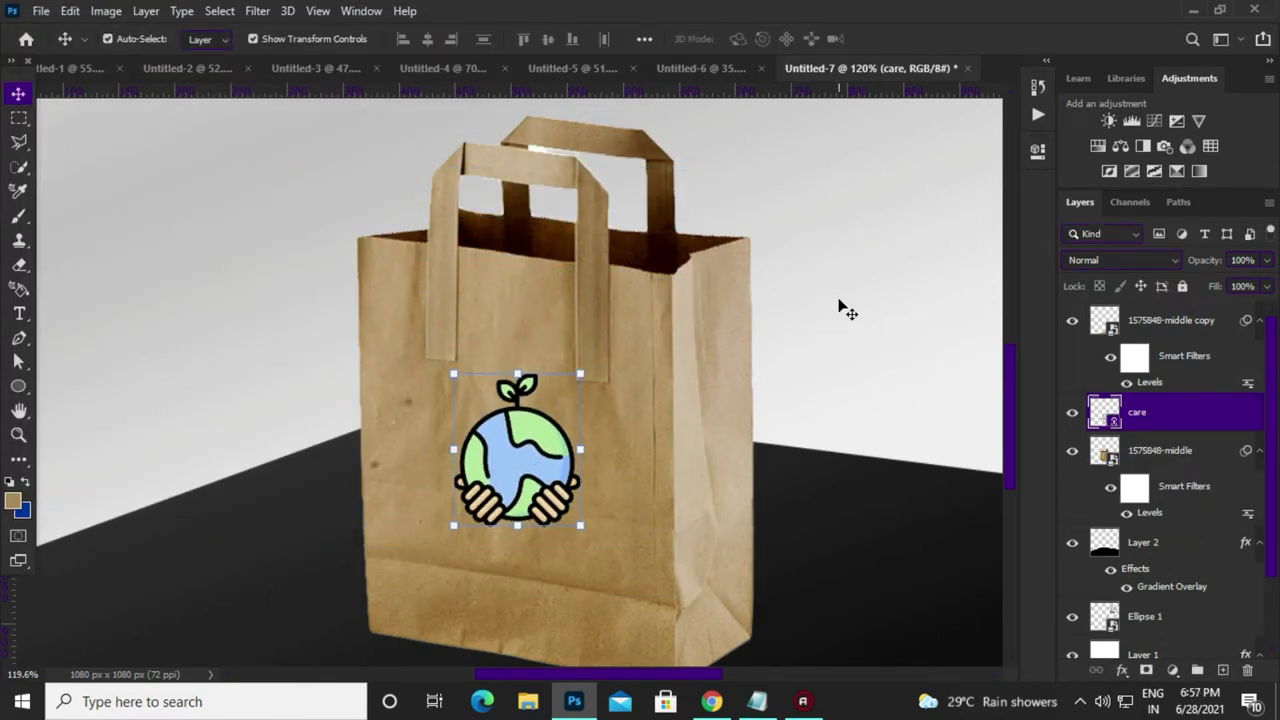
Try a Black & White adjustment on the icon, cancel it, and fit the poster in view
{"action": "left_click", "coordinate": [105, 10]}
{"action": "left_click", "coordinate": [430, 194]}
{"action": "left_click_drag", "start_coordinate": [723, 57], "coordinate": [940, 92]}
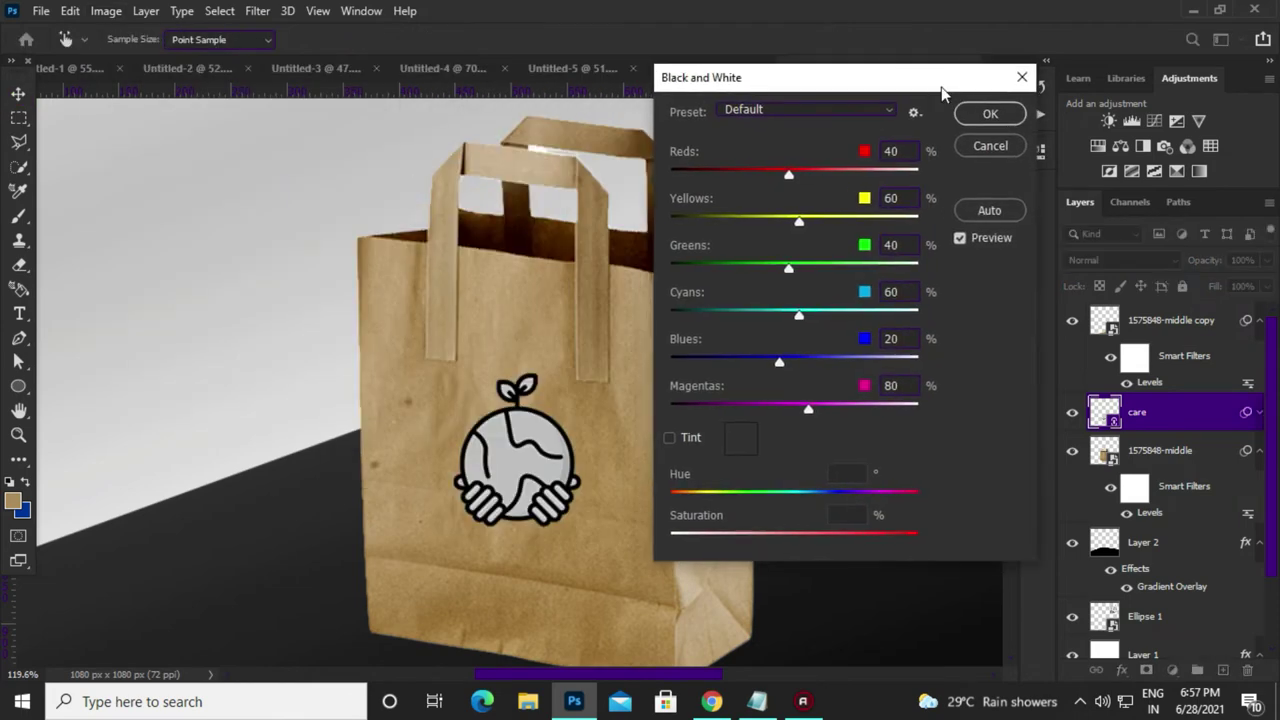
{"action": "left_click", "coordinate": [990, 146]}
{"action": "key", "text": "m"}
{"action": "key", "text": "ctrl+0"}
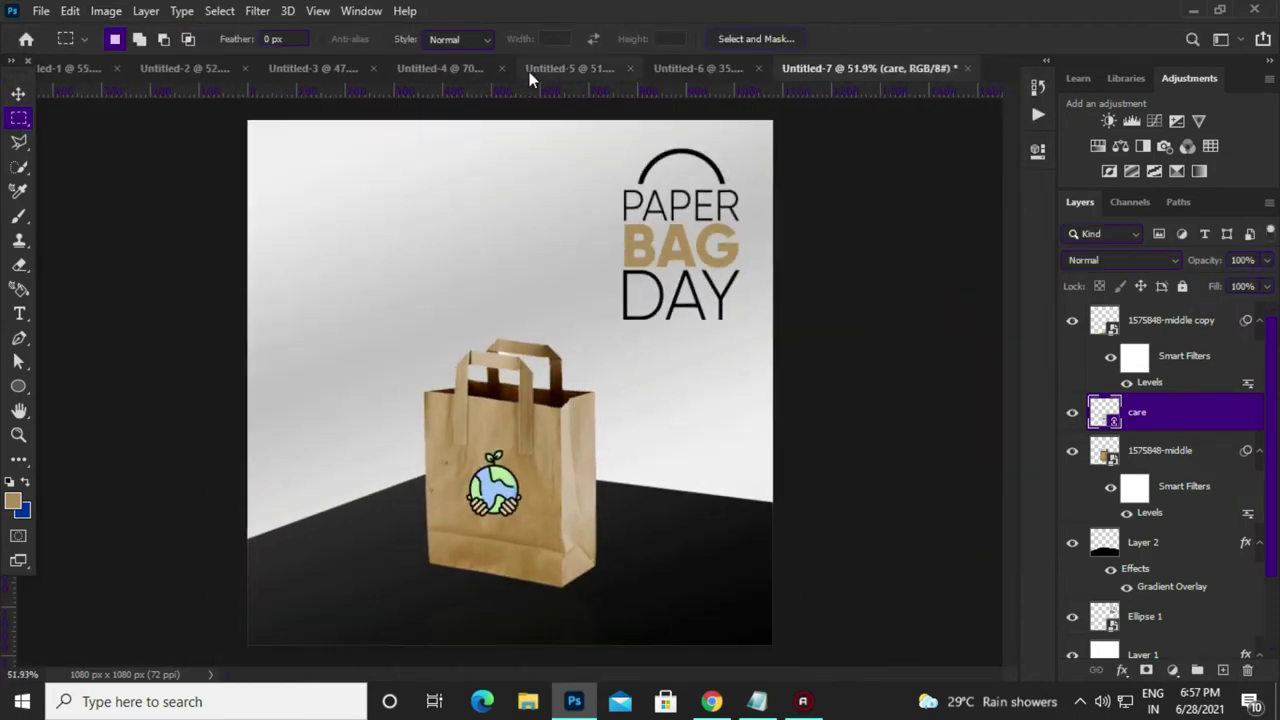
{"action": "scroll", "coordinate": [680, 266], "scroll_direction": "up", "scroll_amount": 2}
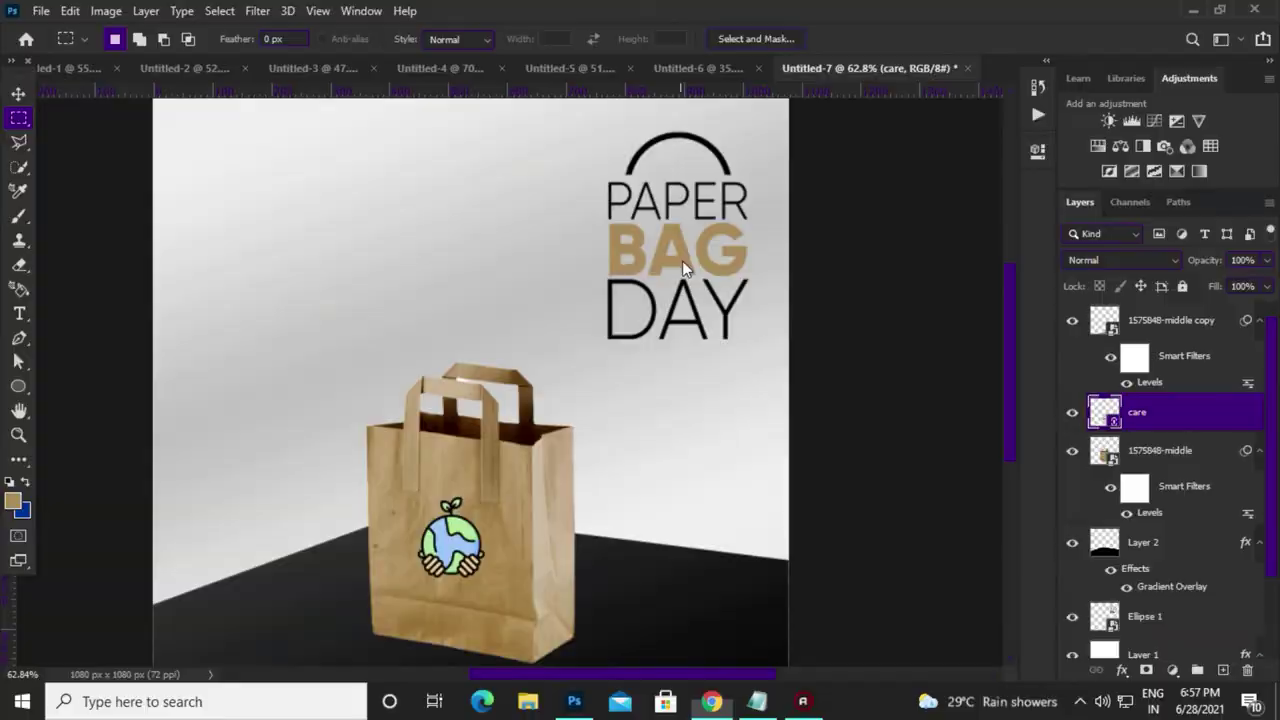
Search Google Images for 'paper texture' and copy the crumpled paper photo
{"action": "type", "text": "paper textur"}
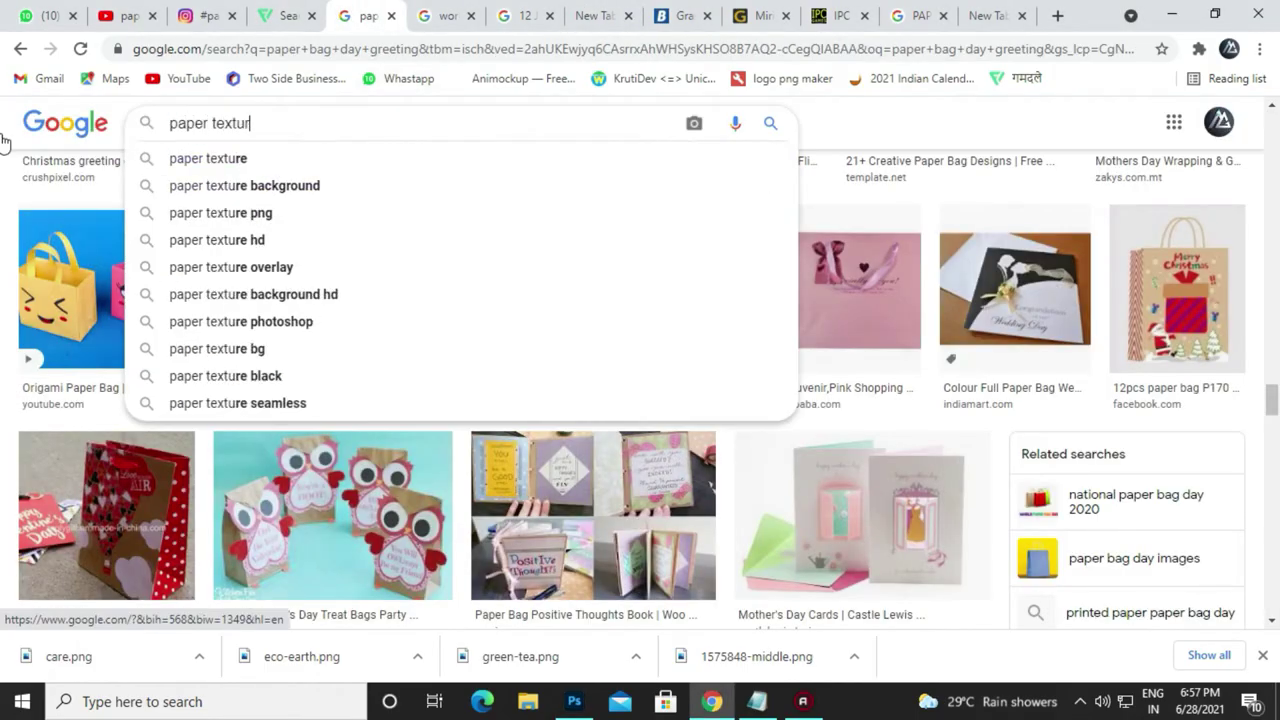
{"action": "type", "text": "e"}
{"action": "key", "text": "Return"}
{"action": "scroll", "coordinate": [991, 363], "scroll_direction": "down", "scroll_amount": 3}
{"action": "left_click", "coordinate": [991, 363]}
{"action": "right_click", "coordinate": [943, 331]}
{"action": "key", "text": "Escape"}
{"action": "key", "text": "Right"}
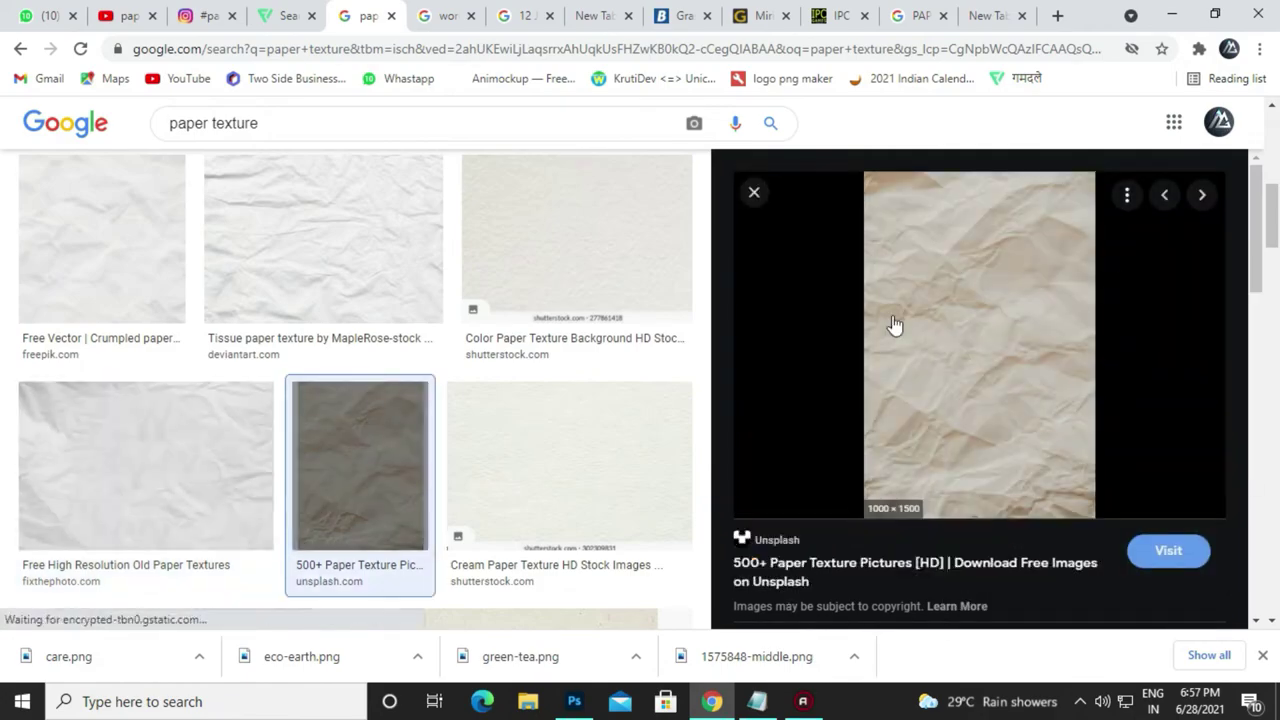
{"action": "right_click", "coordinate": [895, 325]}
{"action": "left_click", "coordinate": [1006, 514]}
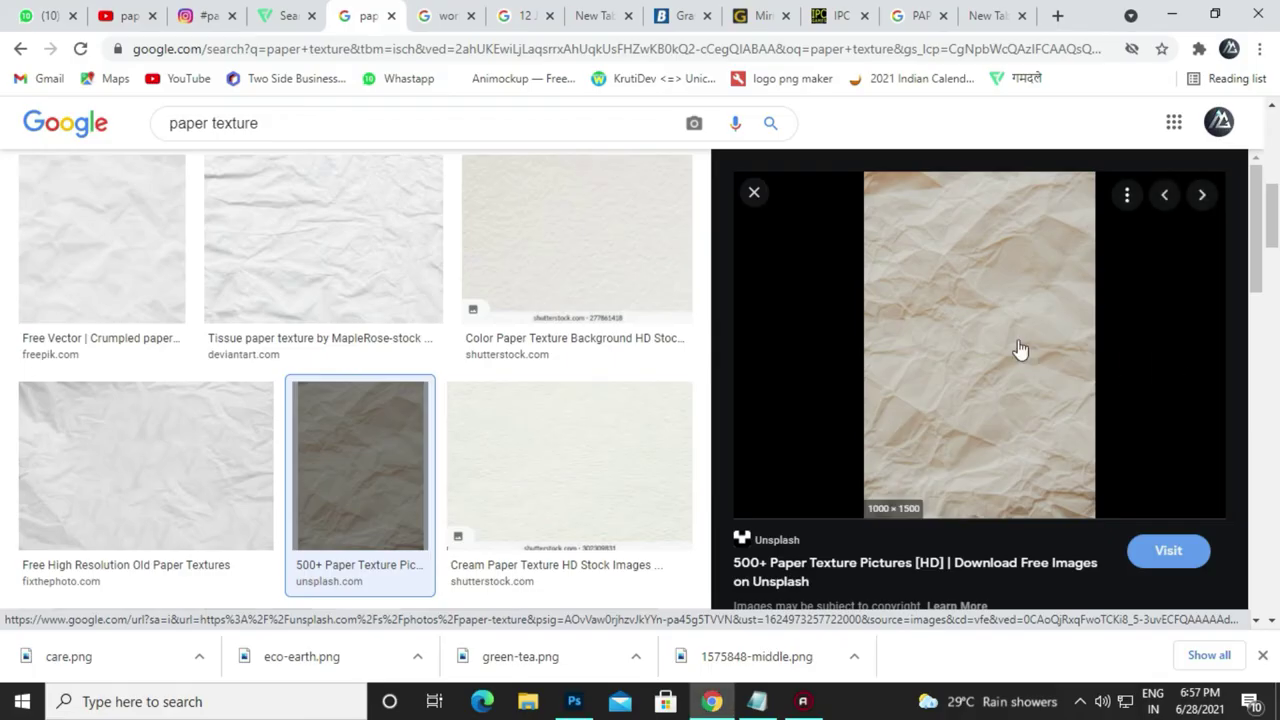
Paste the crumpled paper into the poster as a new layer and start transforming it
{"action": "right_click", "coordinate": [1018, 349]}
{"action": "left_click", "coordinate": [1046, 540]}
{"action": "key", "text": "alt+Tab"}
{"action": "key", "text": "ctrl+v"}
{"action": "key", "text": "ctrl+t"}
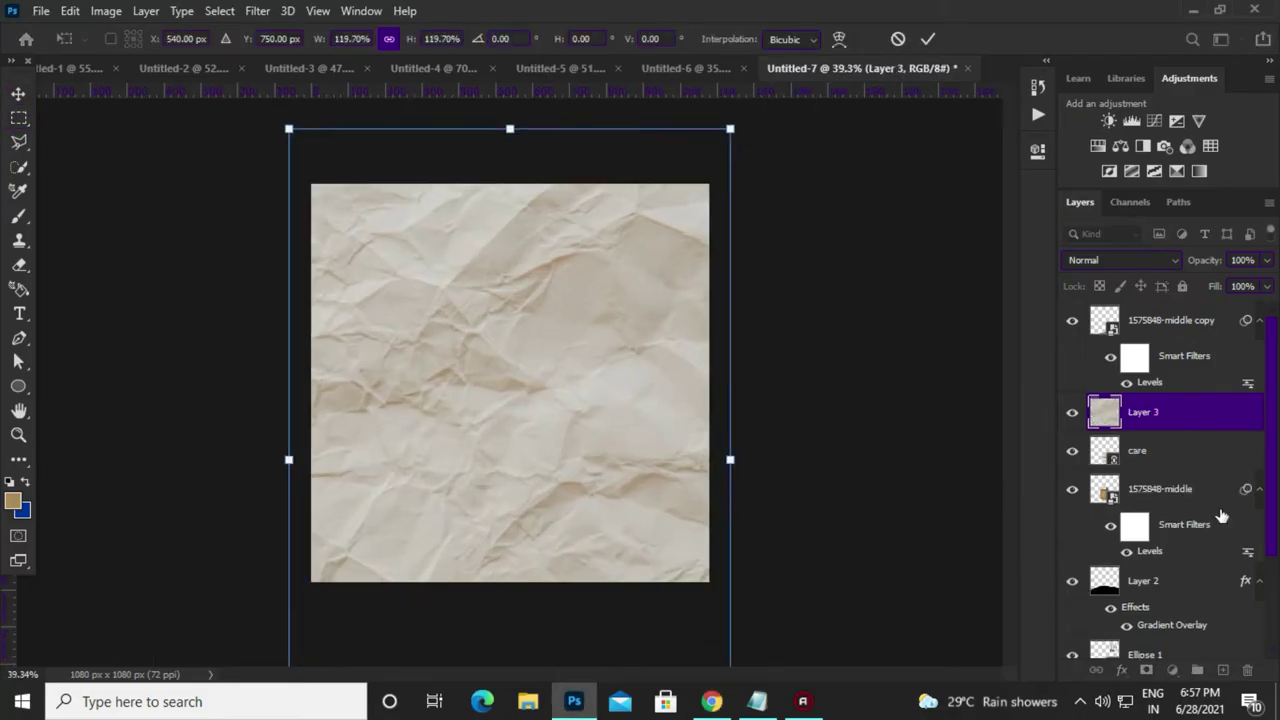
Move the crumpled paper layer down behind the bag and blend it with Overlay
{"action": "left_click_drag", "start_coordinate": [1143, 412], "coordinate": [1168, 565]}
{"action": "right_click", "coordinate": [1168, 565]}
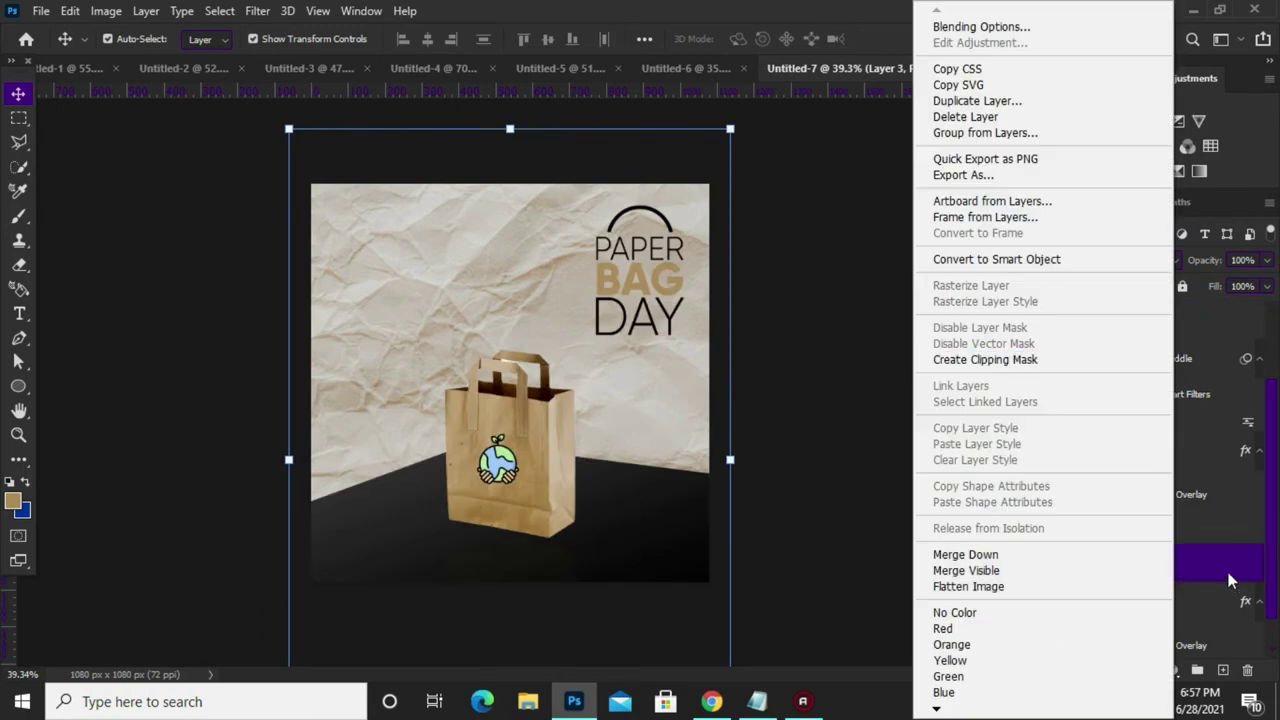
{"action": "key", "text": "Escape"}
{"action": "left_click", "coordinate": [1113, 260]}
{"action": "scroll", "coordinate": [1113, 260], "scroll_direction": "down", "scroll_amount": 2}
{"action": "scroll", "coordinate": [1113, 260], "scroll_direction": "down", "scroll_amount": 1}
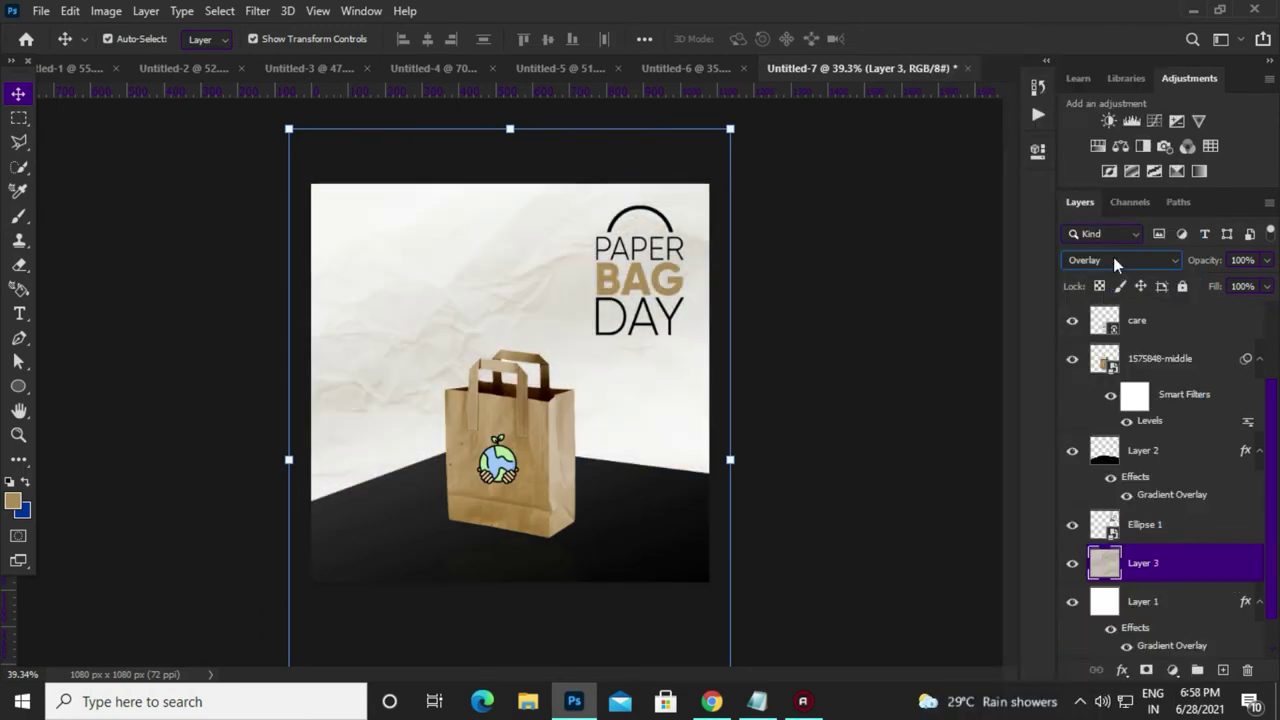
{"action": "key", "text": "m"}
{"action": "scroll", "coordinate": [493, 408], "scroll_direction": "up", "scroll_amount": 2}
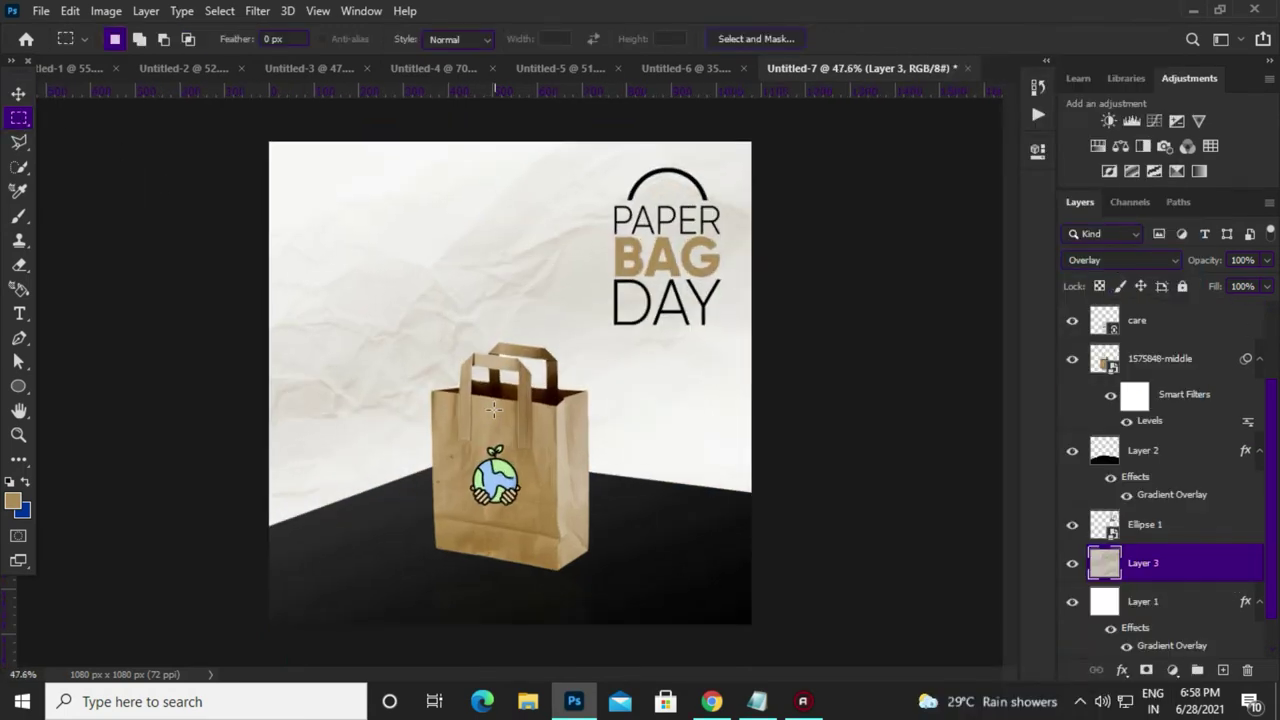
{"action": "scroll", "coordinate": [614, 355], "scroll_direction": "up", "scroll_amount": 2}
{"action": "key", "text": "u"}
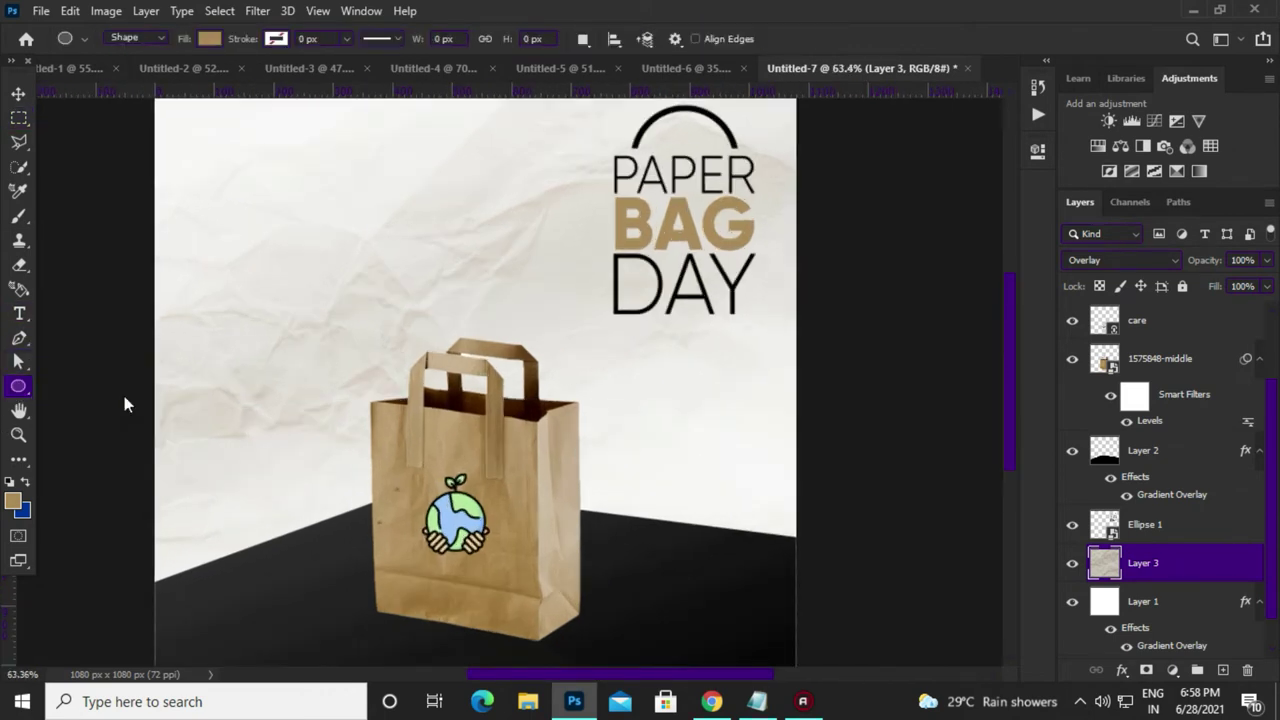
Draw a bar beneath DAY and fill it black
{"action": "left_click_drag", "start_coordinate": [750, 349], "coordinate": [750, 349]}
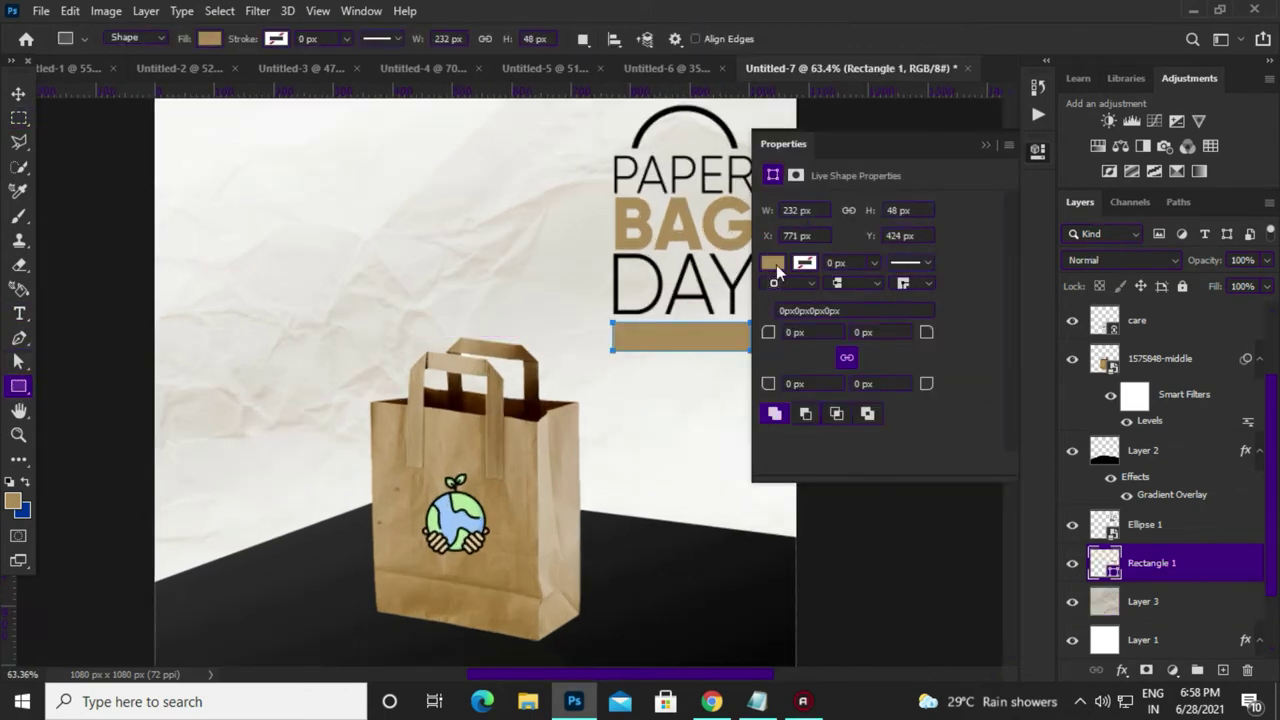
{"action": "left_click", "coordinate": [774, 263]}
{"action": "left_click", "coordinate": [830, 362]}
Add the white text '12 JULY' and position it on the bar
{"action": "key", "text": "t"}
{"action": "left_click", "coordinate": [638, 405]}
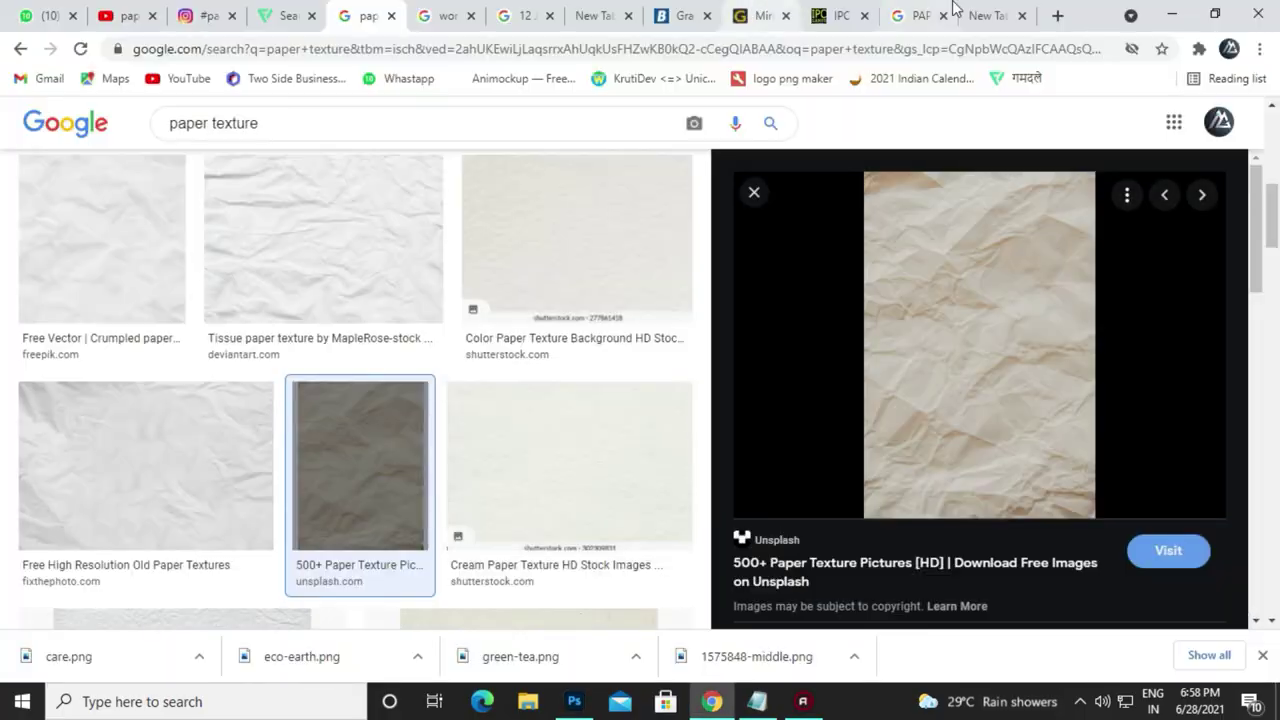
{"action": "type", "text": "12 JULY"}
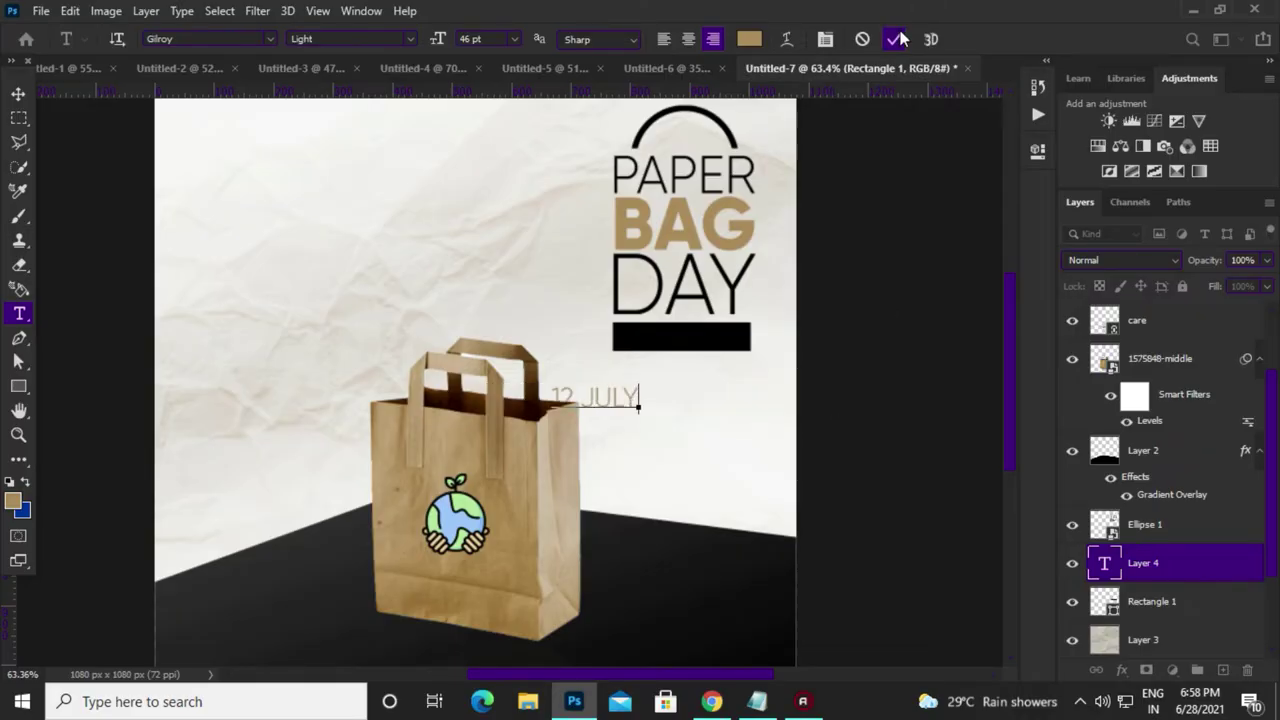
{"action": "left_click", "coordinate": [894, 38]}
{"action": "key", "text": "v"}
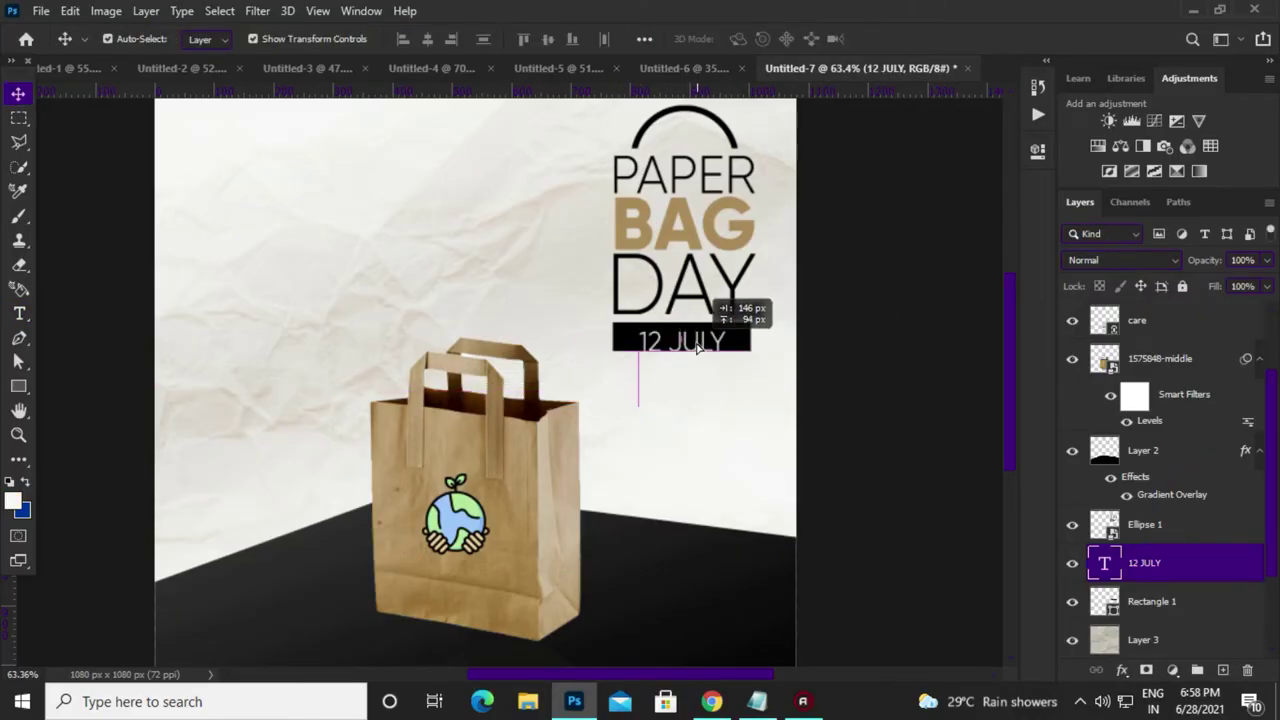
{"action": "key", "text": "m"}
{"action": "scroll", "coordinate": [400, 370], "scroll_direction": "down", "scroll_amount": 3}
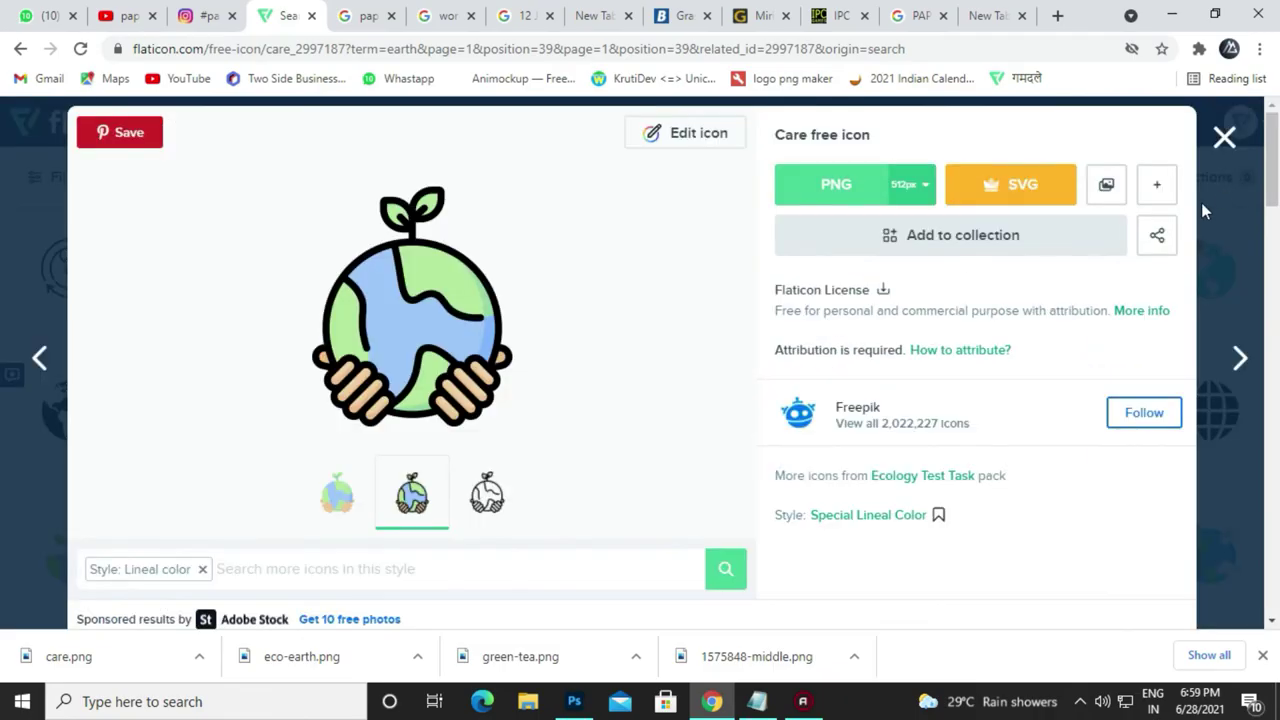
Browse Flaticon's earth icon results, then go back to the green leafs results
{"action": "left_click", "coordinate": [18, 52]}
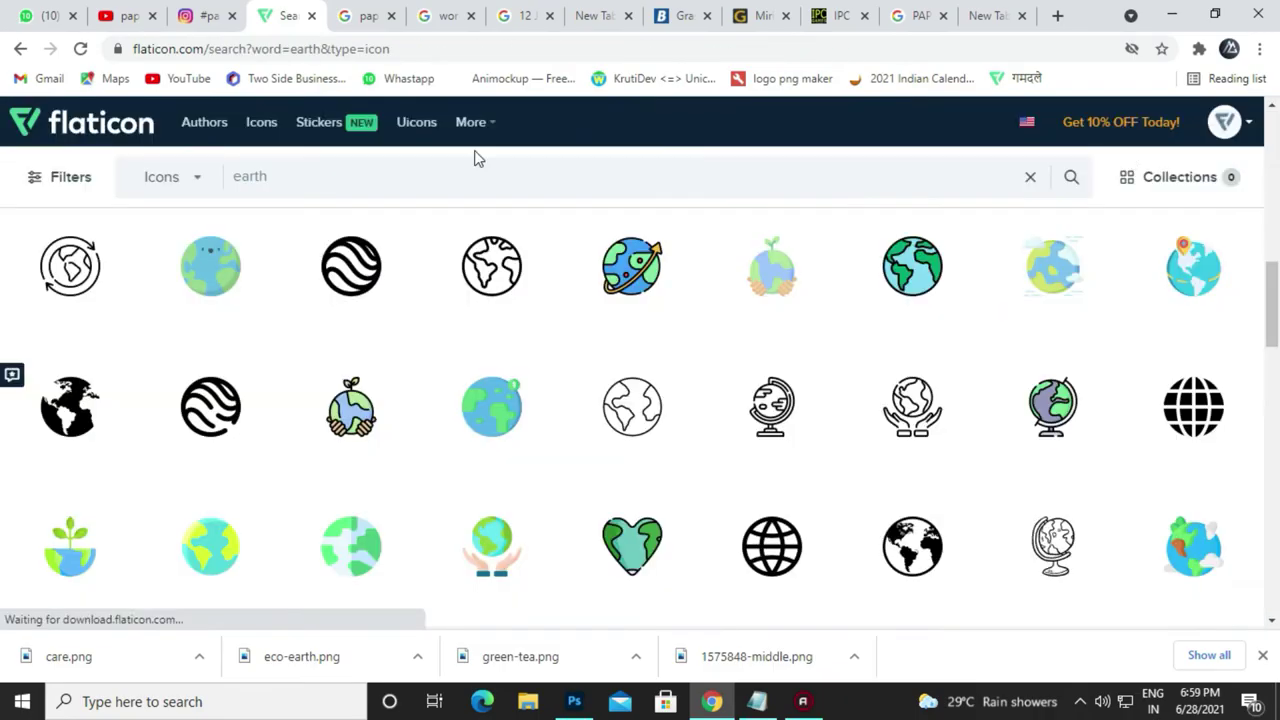
{"action": "left_click", "coordinate": [18, 52]}
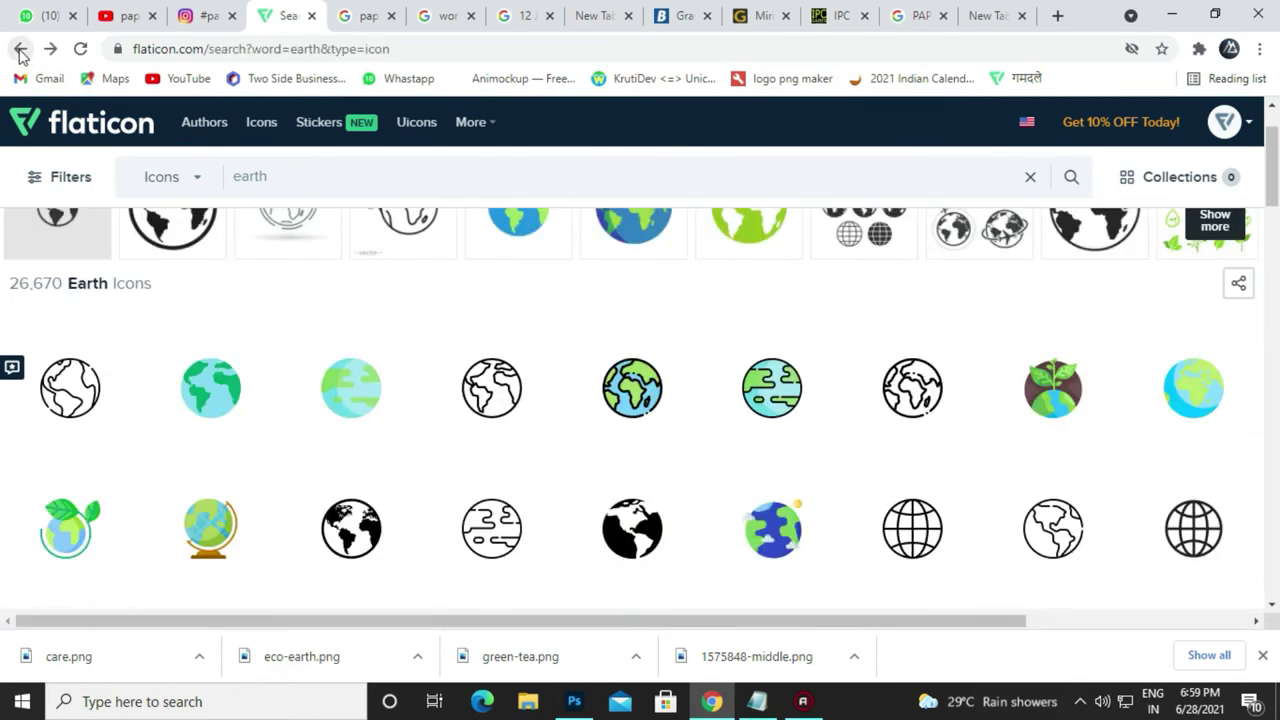
{"action": "left_click", "coordinate": [20, 49]}
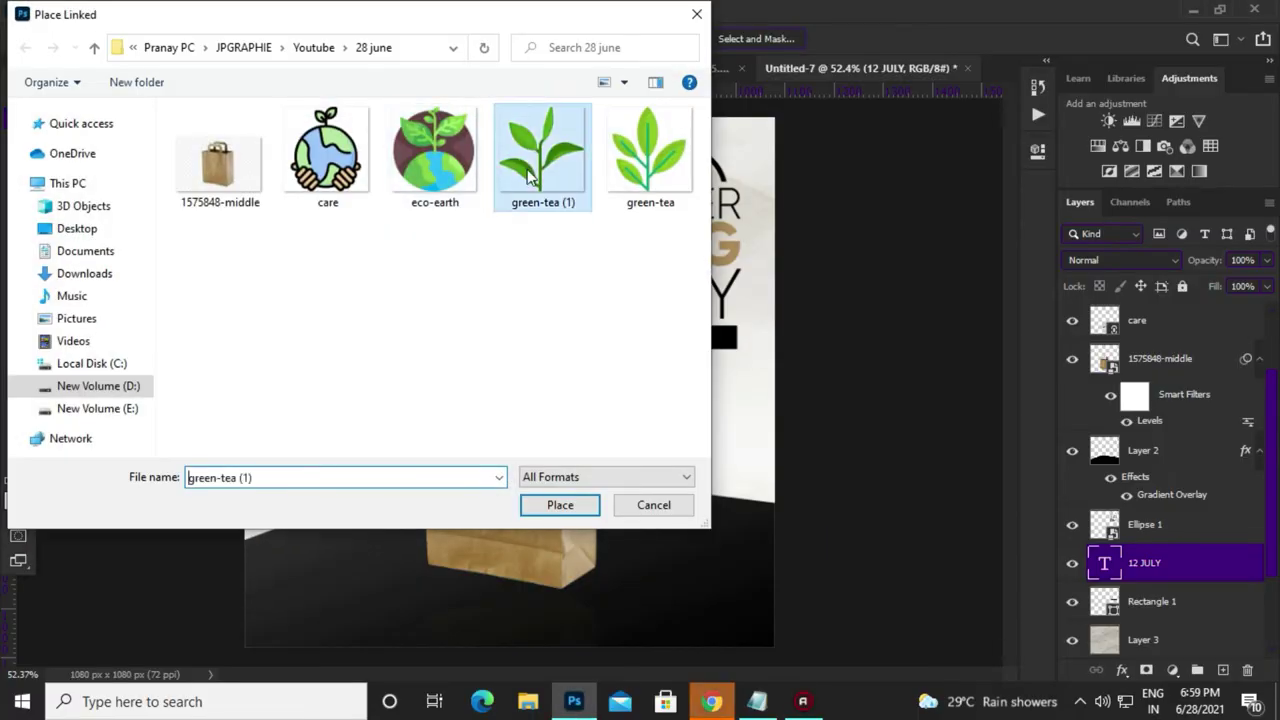
Place the green sprout into the poster to the left of the bag
{"action": "left_click", "coordinate": [557, 506]}
{"action": "mouse_move", "coordinate": [525, 320]}
{"action": "left_mouse_down"}
{"action": "mouse_move", "coordinate": [345, 480]}
{"action": "mouse_move", "coordinate": [345, 413]}
{"action": "mouse_move", "coordinate": [693, 443]}
{"action": "mouse_move", "coordinate": [691, 424]}
{"action": "left_mouse_up"}
{"action": "key", "text": "Return"}
{"action": "key", "text": "v"}
Enlarge the right-hand sprout and move it beside the bag
{"action": "key", "text": "ctrl+t"}
{"action": "left_click_drag", "start_coordinate": [594, 366], "coordinate": [577, 349]}
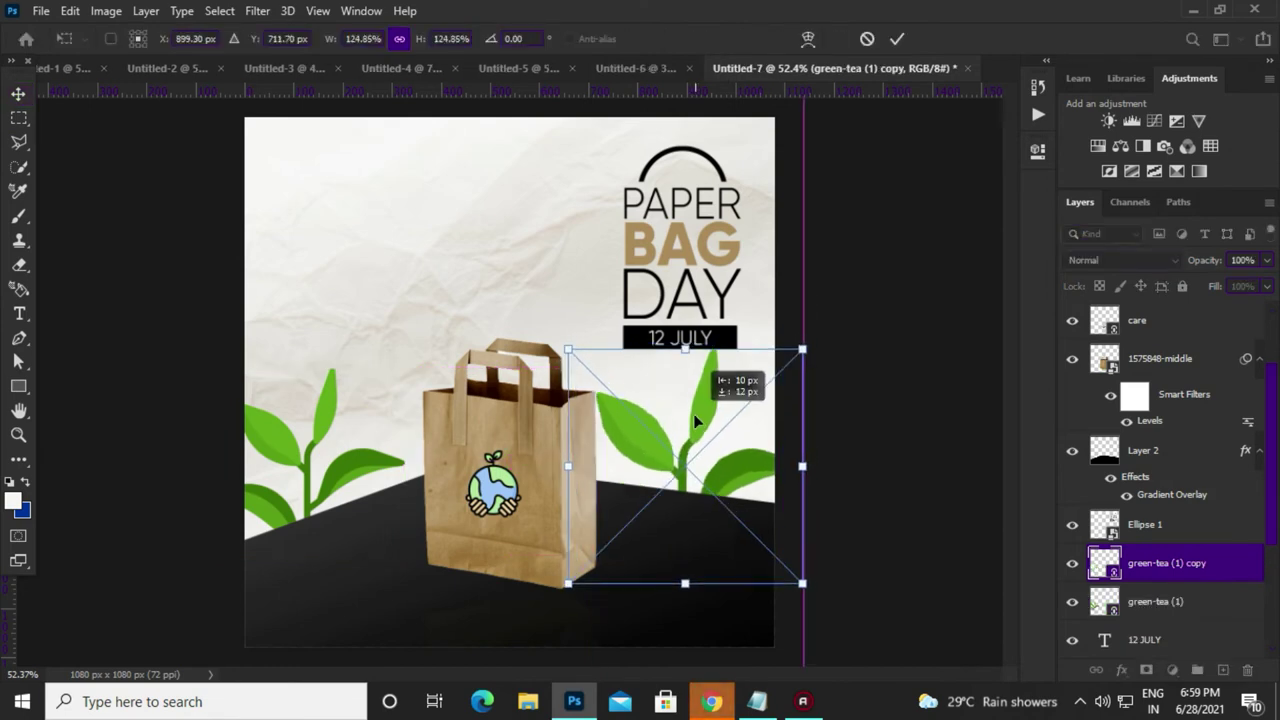
{"action": "left_click_drag", "start_coordinate": [694, 411], "coordinate": [700, 423]}
{"action": "key", "text": "Return"}
{"action": "key", "text": "m"}
{"action": "scroll", "coordinate": [738, 395], "scroll_direction": "down", "scroll_amount": 1}
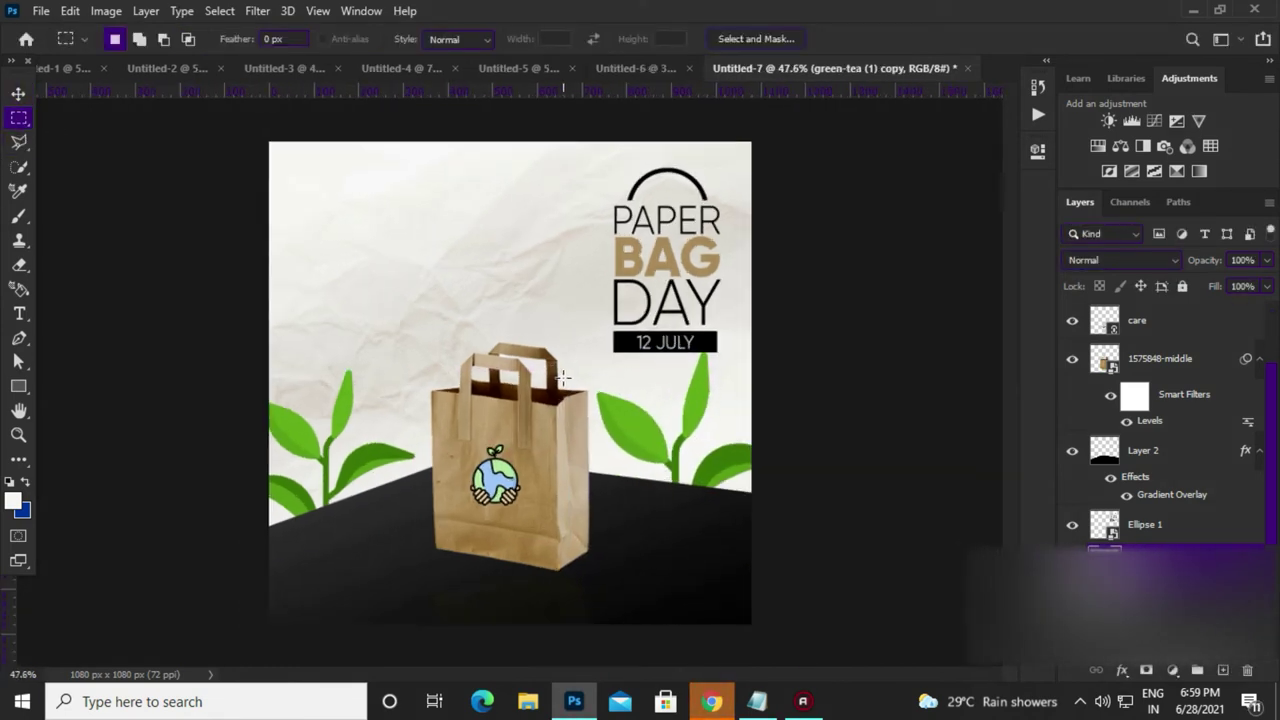
Shrink the right-hand sprout and reposition it at the poster edge
{"action": "key", "text": "v"}
{"action": "key", "text": "ctrl+t"}
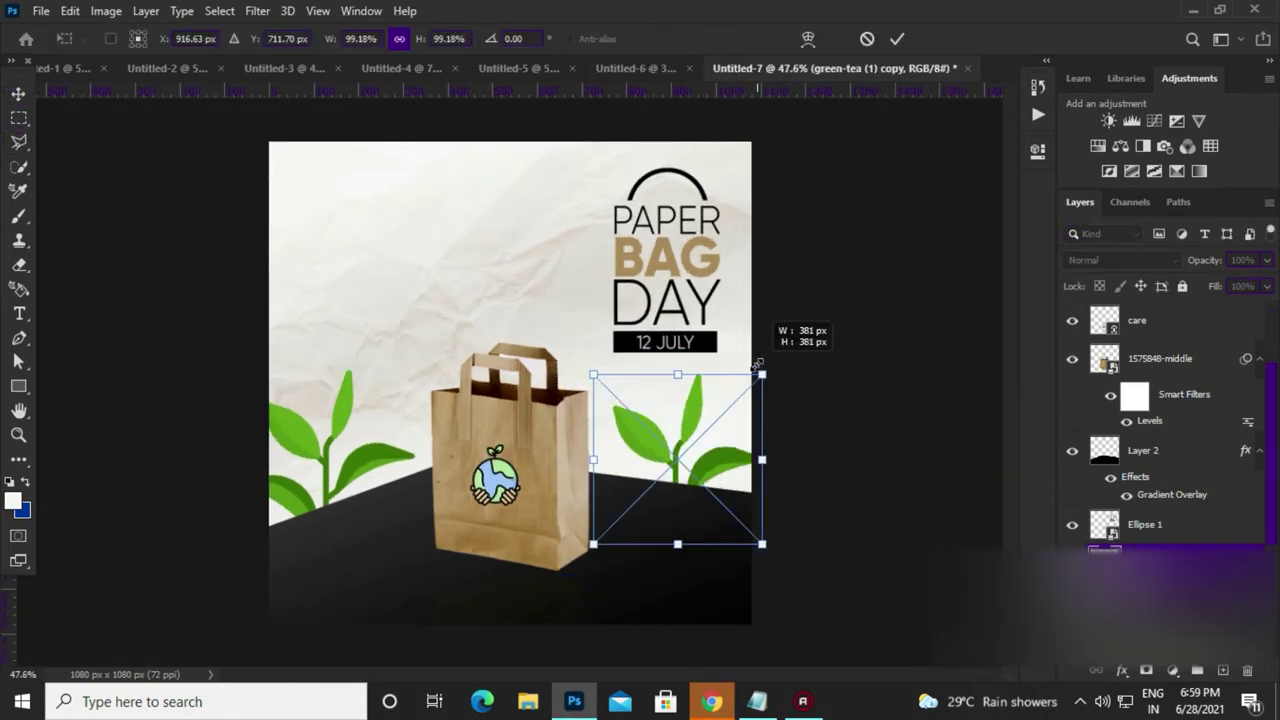
{"action": "left_click_drag", "start_coordinate": [782, 352], "coordinate": [752, 380]}
{"action": "mouse_move", "coordinate": [680, 440]}
{"action": "left_mouse_down"}
{"action": "mouse_move", "coordinate": [705, 405]}
{"action": "mouse_move", "coordinate": [640, 430]}
{"action": "left_mouse_up"}
{"action": "key", "text": "Return"}
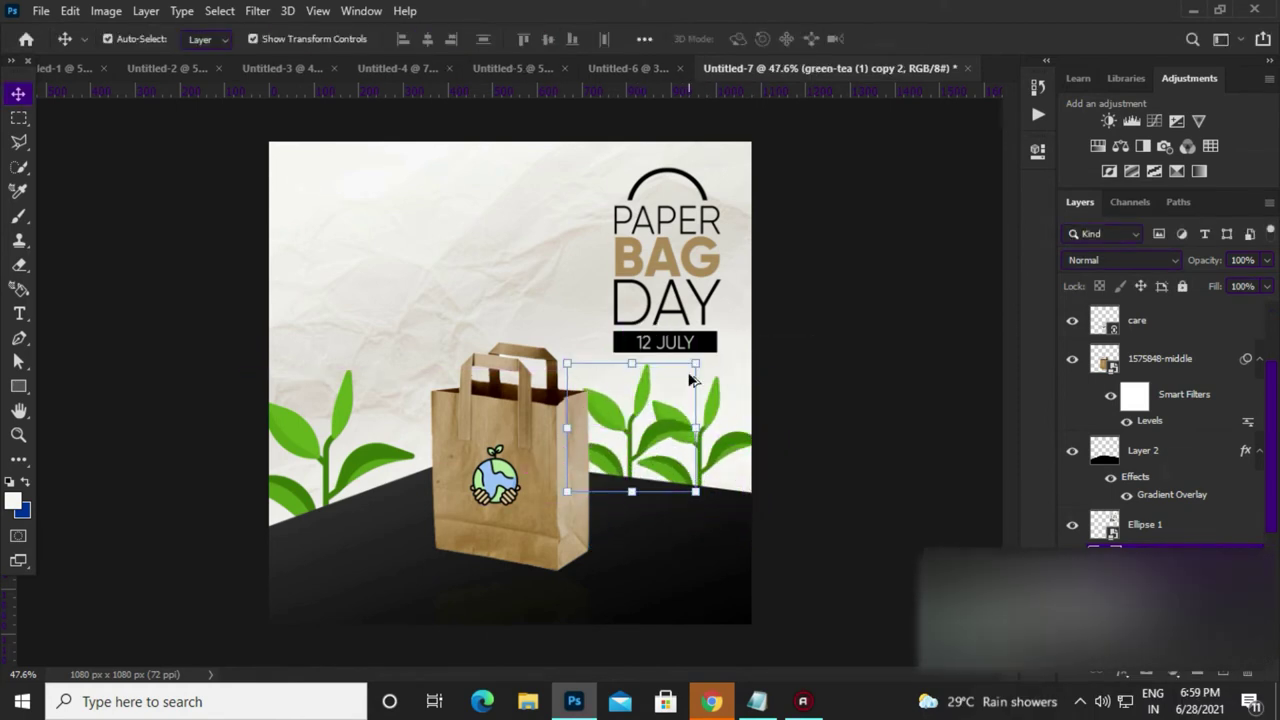
Shrink a copy of the sprout and move it to the left of the bag
{"action": "key", "text": "ctrl+t"}
{"action": "left_click_drag", "start_coordinate": [694, 363], "coordinate": [630, 441]}
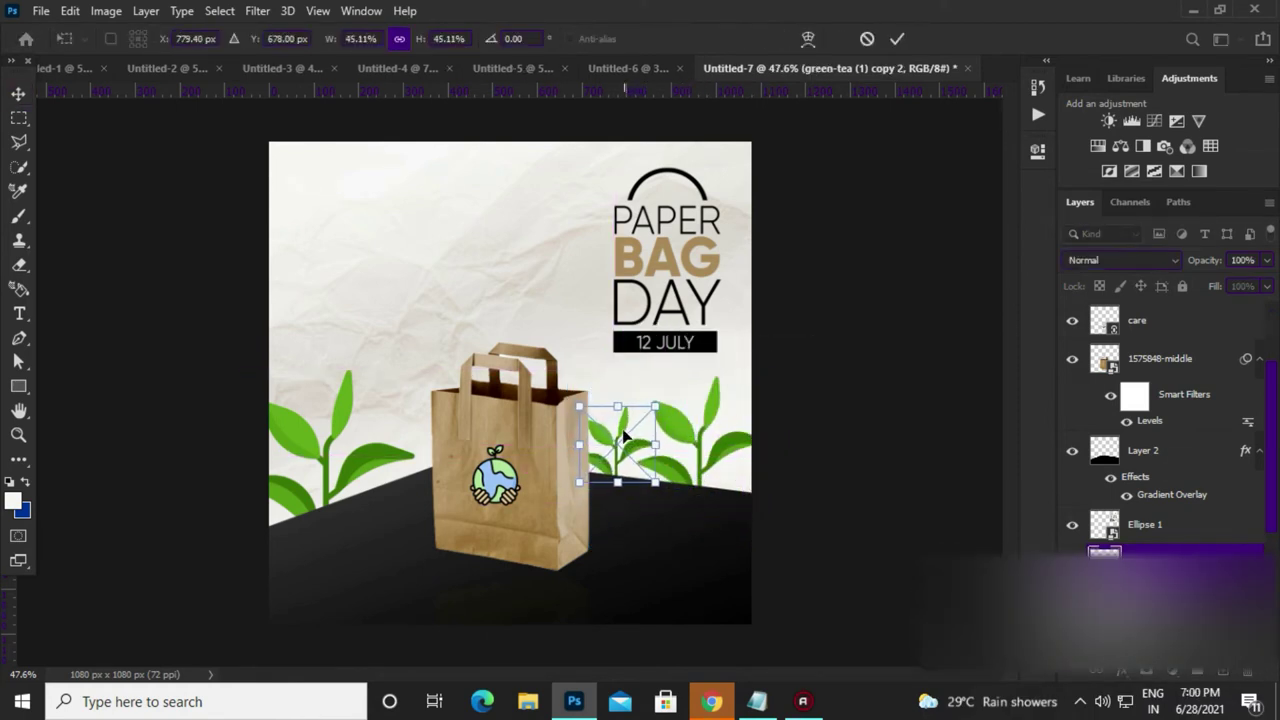
{"action": "key", "text": "Return"}
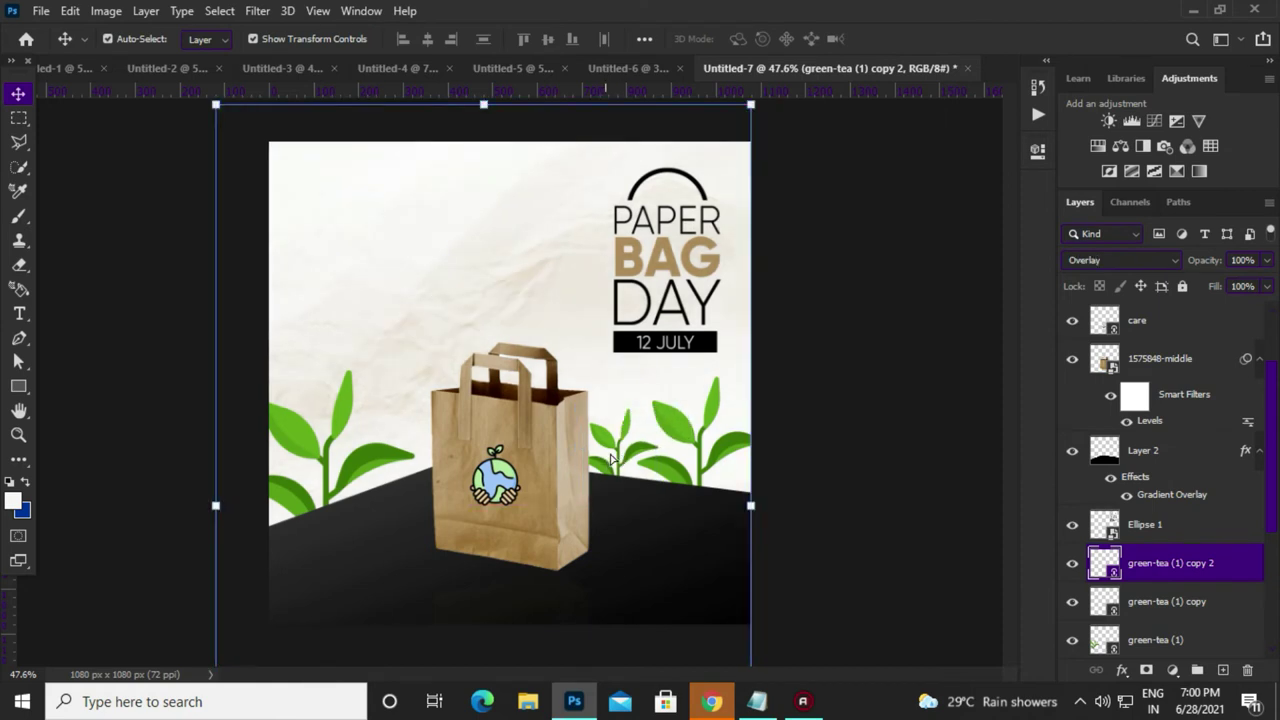
{"action": "left_click_drag", "start_coordinate": [624, 455], "coordinate": [398, 448]}
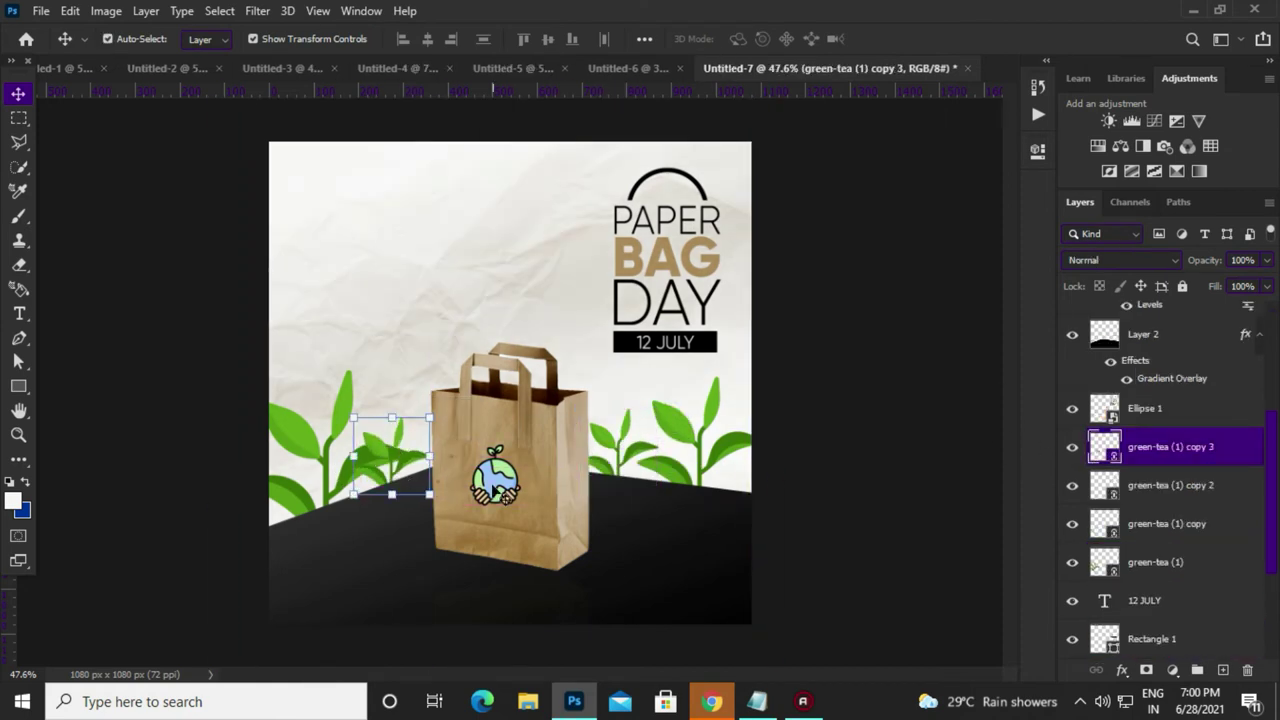
Nudge and slightly shrink the large left sprout
{"action": "scroll", "coordinate": [398, 448], "scroll_direction": "up", "scroll_amount": 2}
{"action": "mouse_move", "coordinate": [271, 457]}
{"action": "left_mouse_down"}
{"action": "mouse_move", "coordinate": [260, 415]}
{"action": "mouse_move", "coordinate": [275, 393]}
{"action": "left_mouse_up"}
{"action": "key", "text": "ctrl+t"}
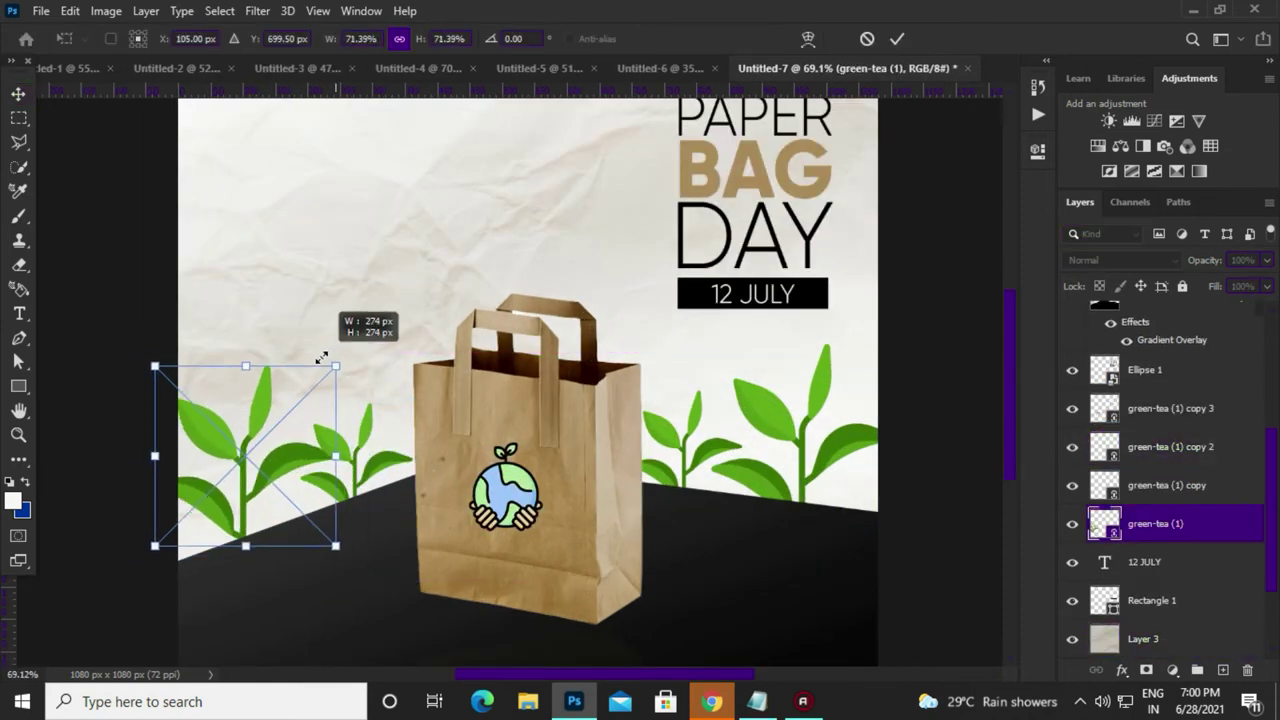
{"action": "left_click_drag", "start_coordinate": [369, 332], "coordinate": [328, 372]}
{"action": "left_click_drag", "start_coordinate": [265, 407], "coordinate": [250, 410]}
{"action": "key", "text": "Return"}
Shrink the middle sprout copy to about half, flip it horizontally, and shift it up-left
{"action": "left_click", "coordinate": [371, 420]}
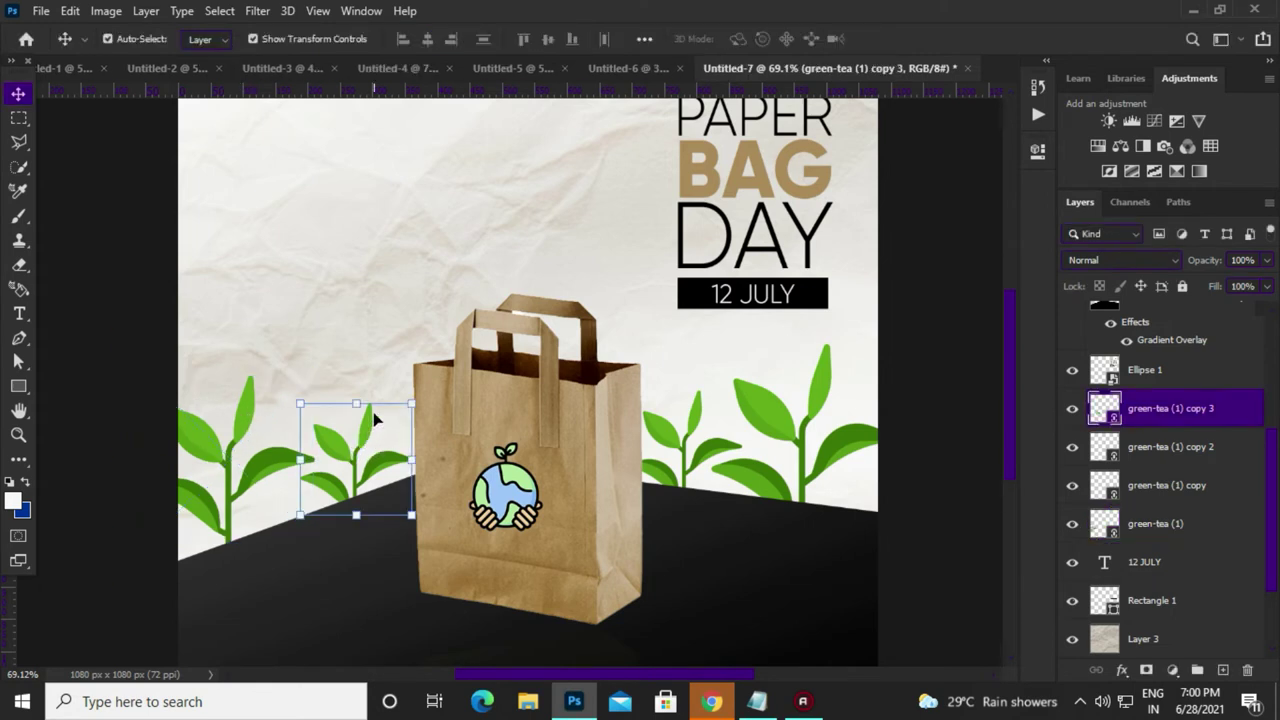
{"action": "key", "text": "ctrl+t"}
{"action": "left_click_drag", "start_coordinate": [414, 386], "coordinate": [424, 388]}
{"action": "right_click", "coordinate": [358, 411]}
{"action": "left_click", "coordinate": [408, 386]}
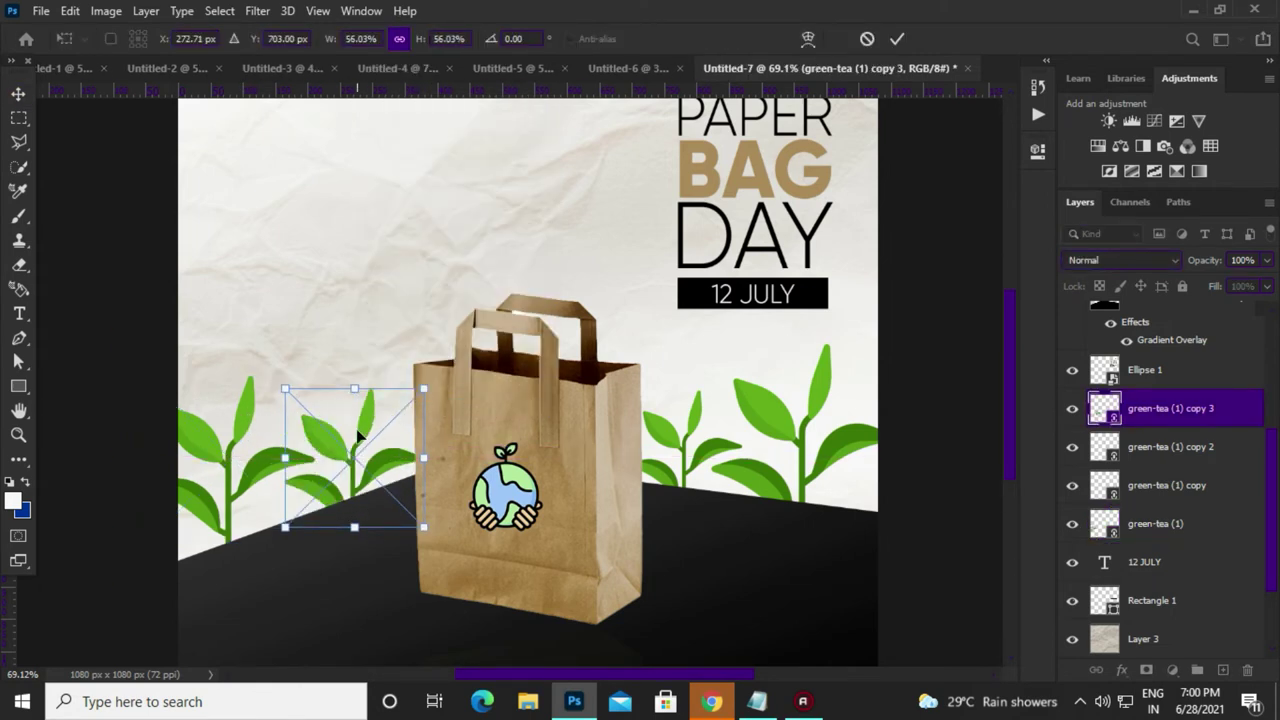
{"action": "left_click_drag", "start_coordinate": [355, 423], "coordinate": [343, 398]}
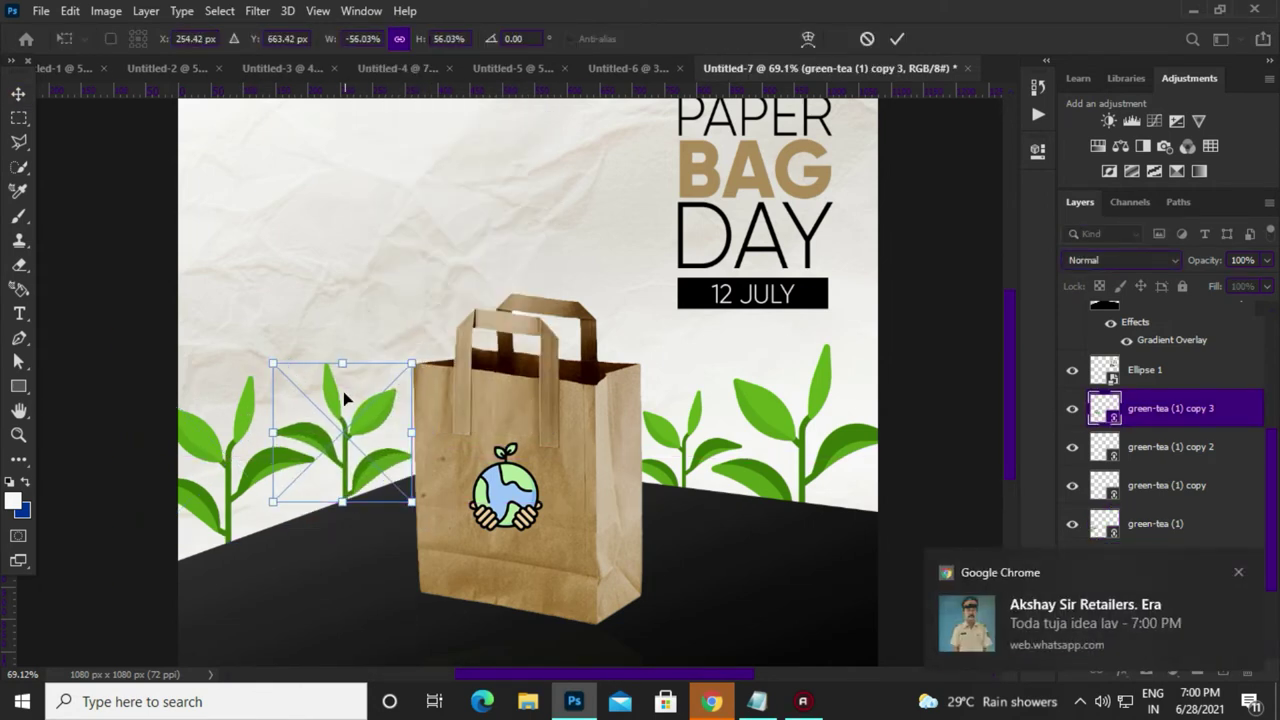
{"action": "key", "text": "Return"}
Adjust the size and position of the leftmost plant
{"action": "scroll", "coordinate": [461, 448], "scroll_direction": "down", "scroll_amount": 2}
{"action": "left_click", "coordinate": [683, 432]}
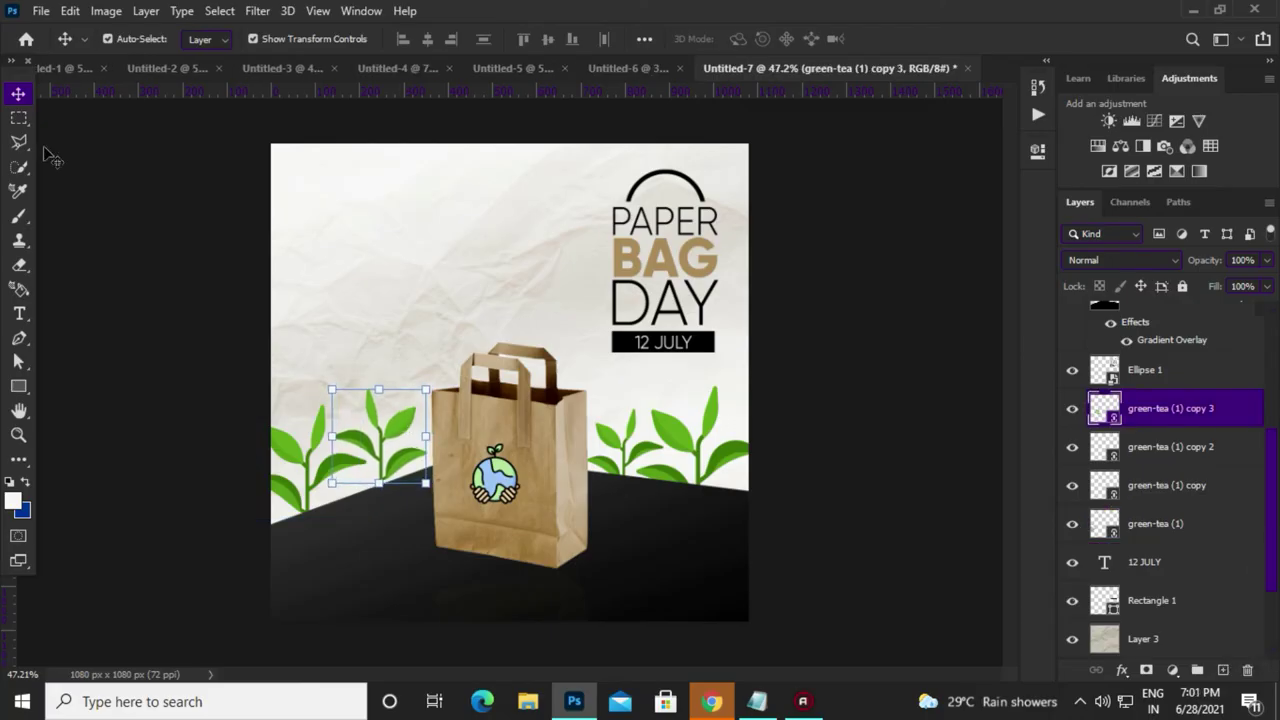
{"action": "left_click", "coordinate": [19, 118]}
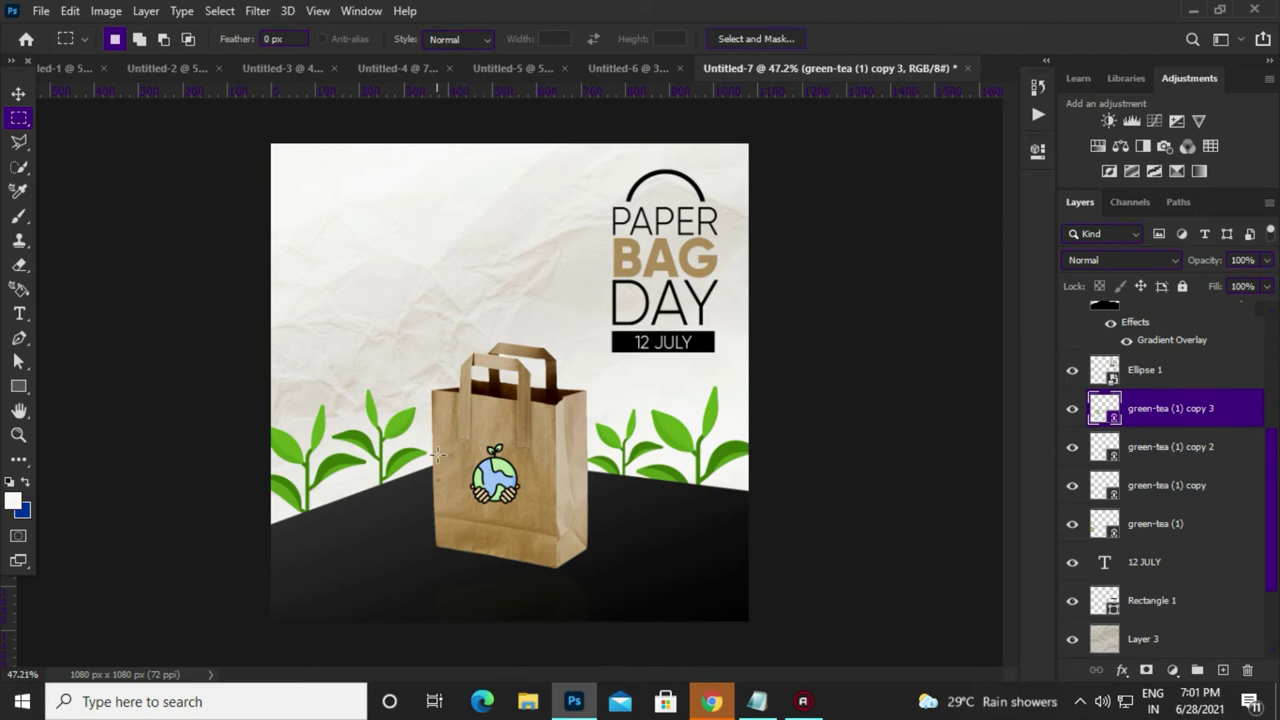
{"action": "key", "text": "v"}
{"action": "left_click", "coordinate": [286, 449]}
{"action": "key", "text": "ctrl+t"}
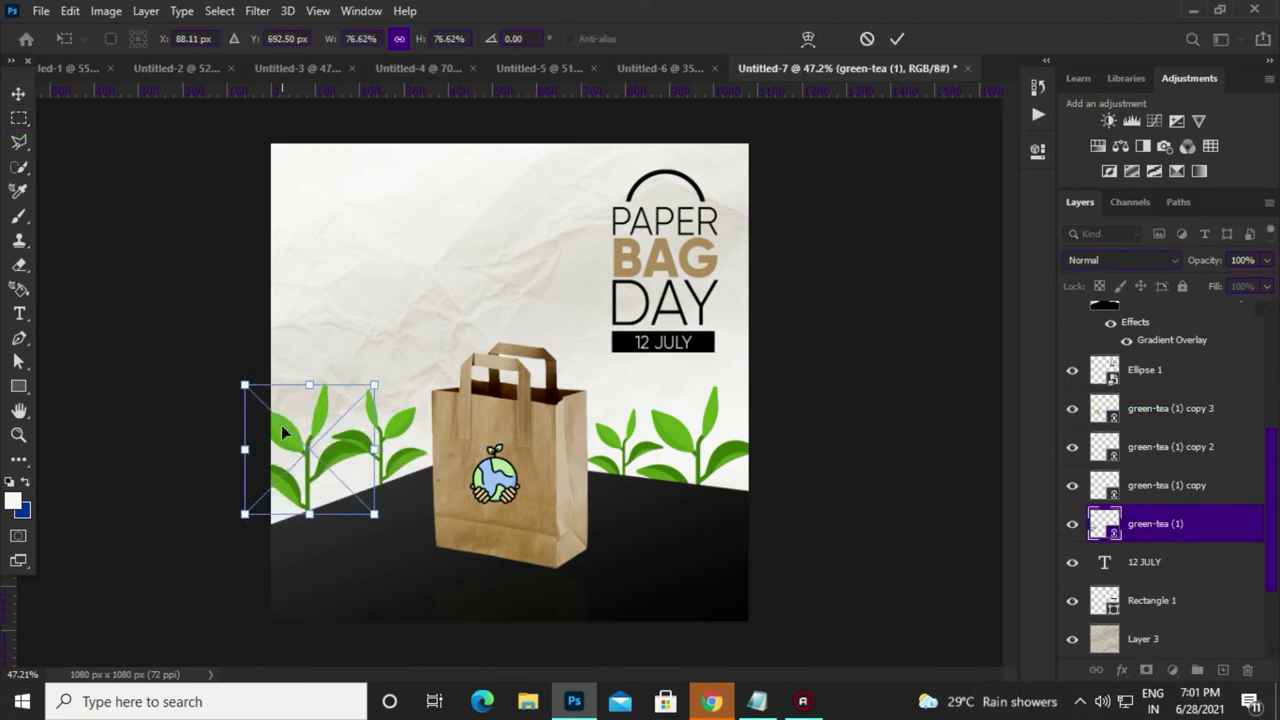
{"action": "left_click_drag", "start_coordinate": [309, 385], "coordinate": [303, 371]}
{"action": "key", "text": "Return"}
Nudge the middle sprout copy up and to the left
{"action": "left_click", "coordinate": [398, 432], "text": "ctrl"}
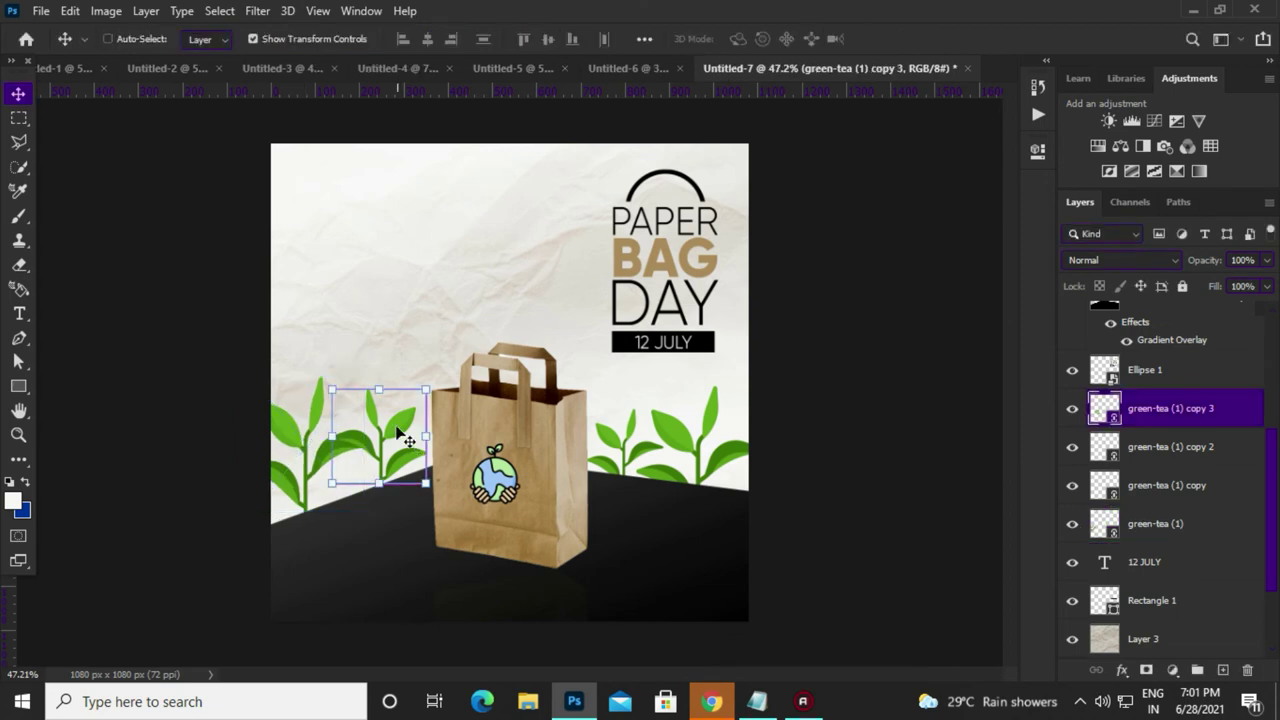
{"action": "key", "text": "ctrl+t"}
{"action": "left_click_drag", "start_coordinate": [398, 432], "coordinate": [388, 404]}
{"action": "key", "text": "Return"}
{"action": "key", "text": "m"}
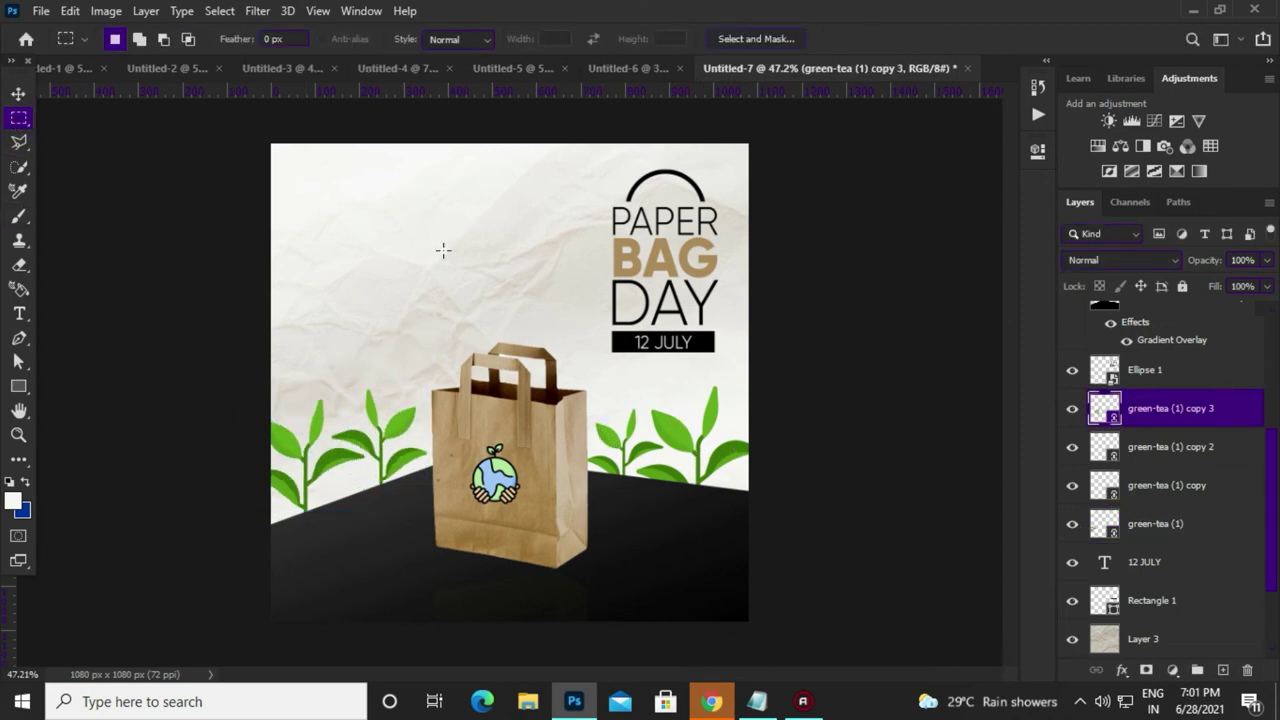
{"action": "scroll", "coordinate": [443, 250], "scroll_direction": "up", "scroll_amount": 2}
{"action": "scroll", "coordinate": [458, 276], "scroll_direction": "down", "scroll_amount": 3}
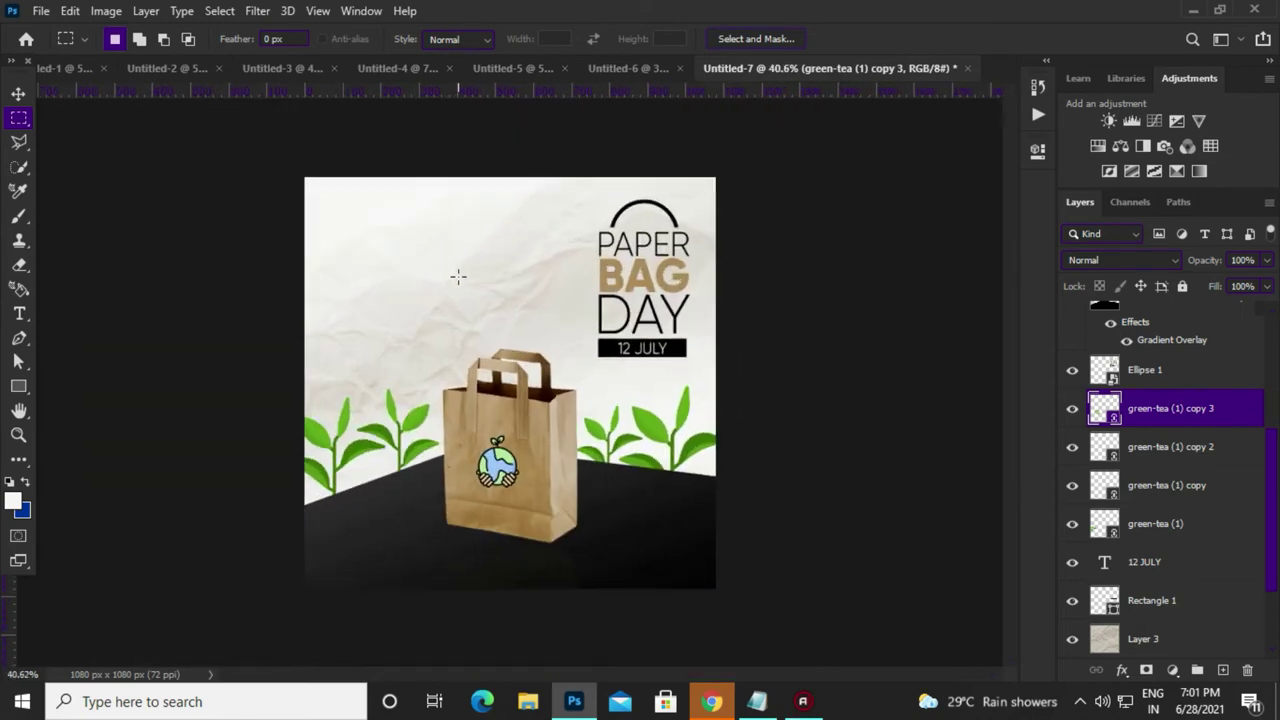
Paste the company logo from the banner document into the poster's top-left corner
{"action": "left_click", "coordinate": [371, 67]}
{"action": "left_click", "coordinate": [279, 68]}
{"action": "left_click", "coordinate": [770, 67]}
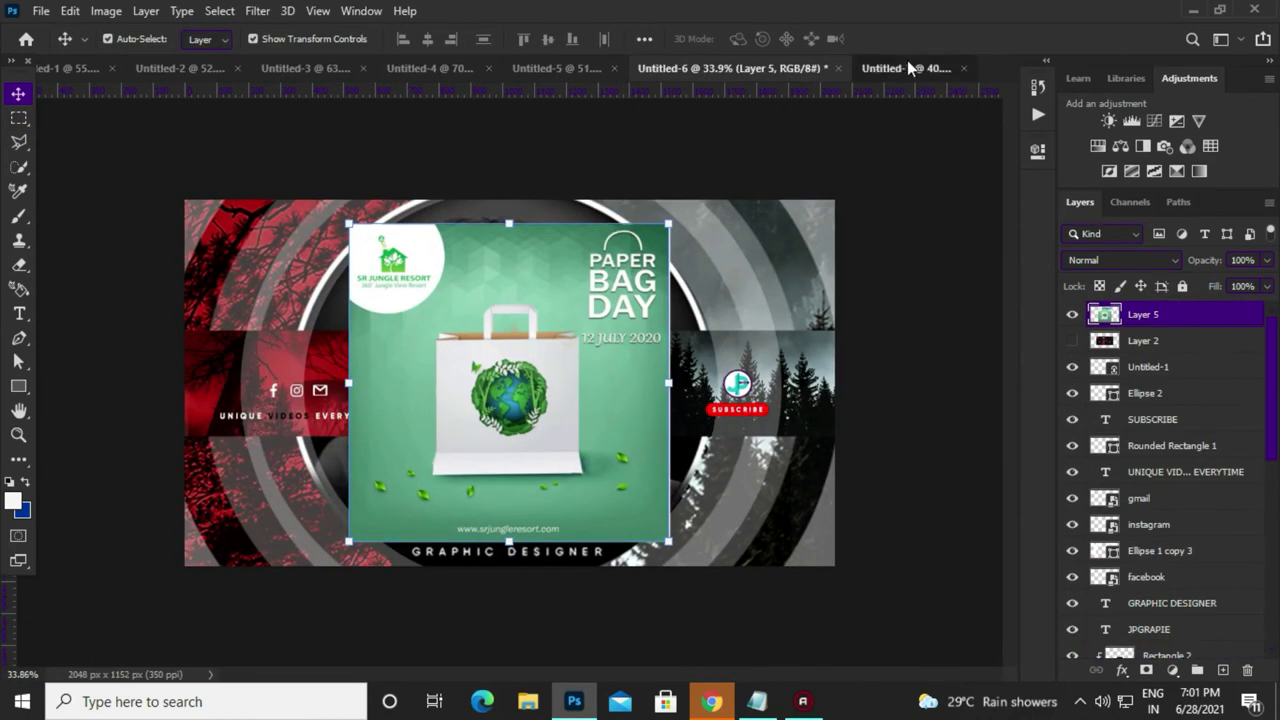
{"action": "left_click", "coordinate": [907, 68]}
{"action": "key", "text": "ctrl+v"}
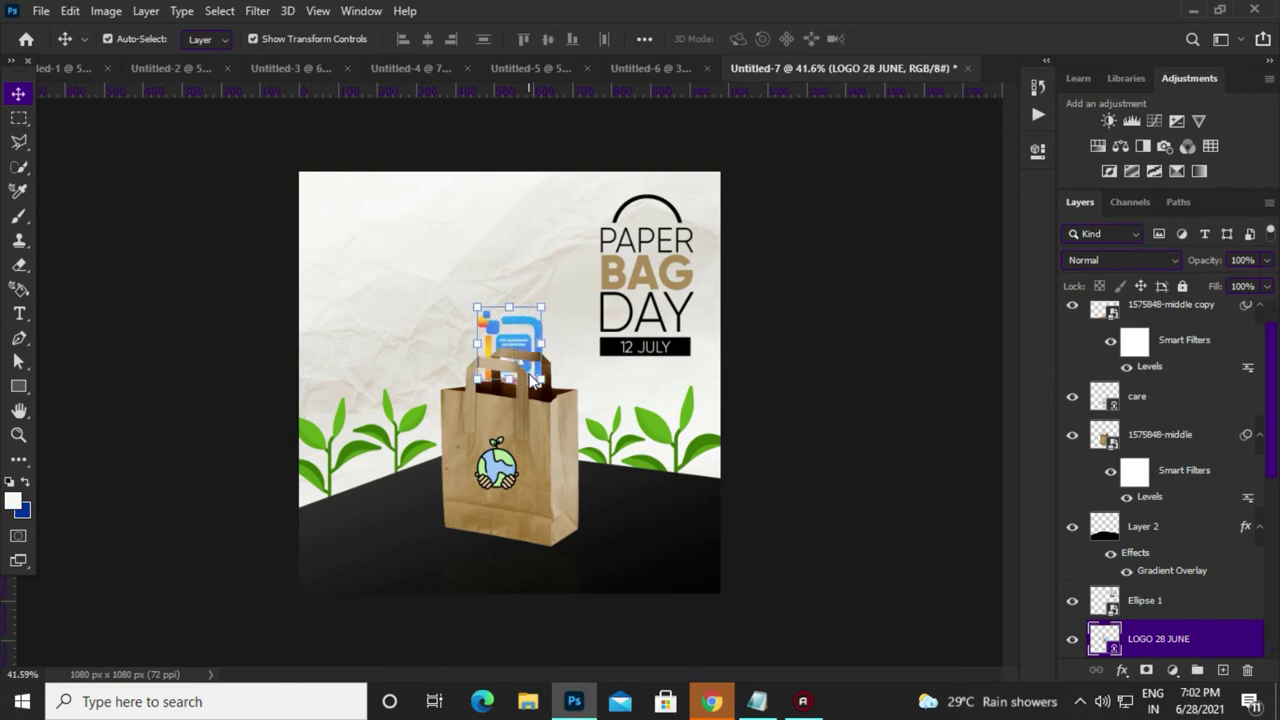
{"action": "left_click_drag", "start_coordinate": [514, 270], "coordinate": [344, 230]}
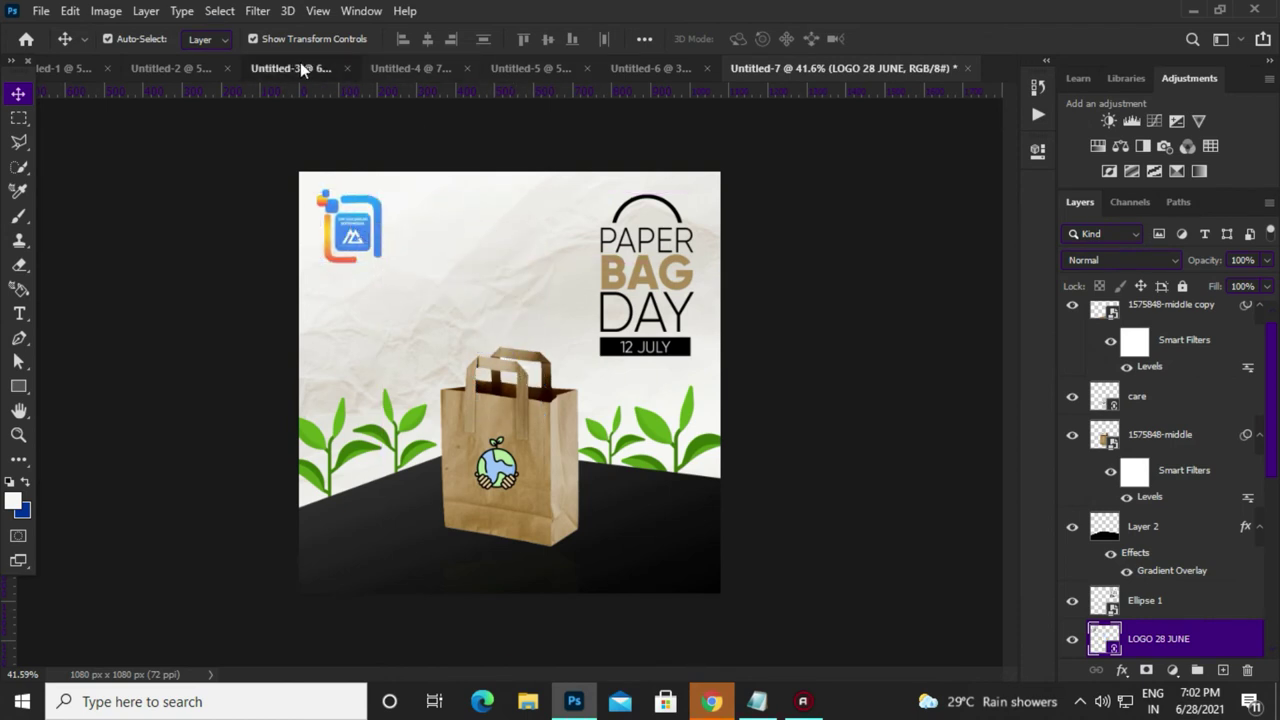
{"action": "left_click", "coordinate": [617, 545]}
Raise the phone and website contact layer, shrink it, and place it bottom-right
{"action": "left_click_drag", "start_coordinate": [1150, 360], "coordinate": [1150, 518]}
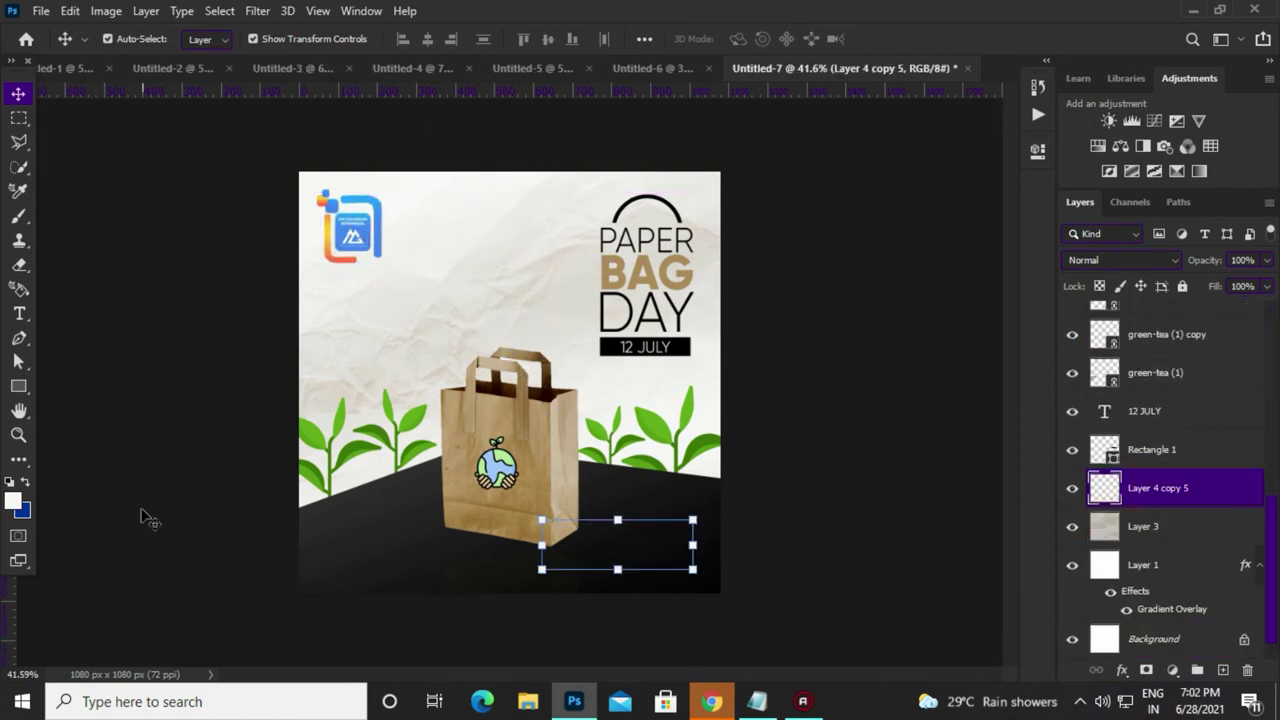
{"action": "key", "text": "i"}
{"action": "left_click", "coordinate": [408, 420]}
{"action": "key", "text": "v"}
{"action": "left_click_drag", "start_coordinate": [1160, 523], "coordinate": [1118, 318]}
{"action": "key", "text": "ctrl+t"}
{"action": "left_click_drag", "start_coordinate": [771, 567], "coordinate": [744, 585]}
{"action": "scroll", "coordinate": [700, 580], "scroll_direction": "up", "scroll_amount": 3}
{"action": "left_click_drag", "start_coordinate": [630, 445], "coordinate": [650, 447]}
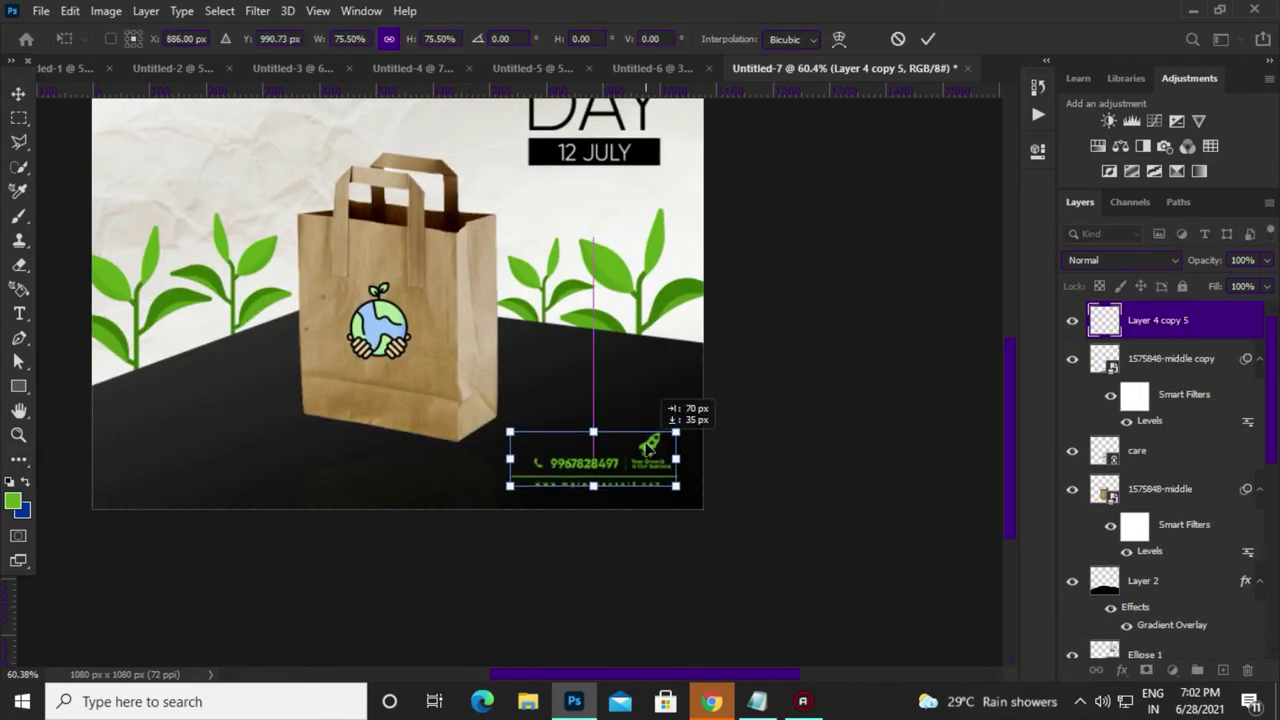
{"action": "key", "text": "Return"}
Position the vertical social strip along the poster's left edge
{"action": "key", "text": "ctrl+minus"}
{"action": "key", "text": "m"}
{"action": "key", "text": "ctrl+0"}
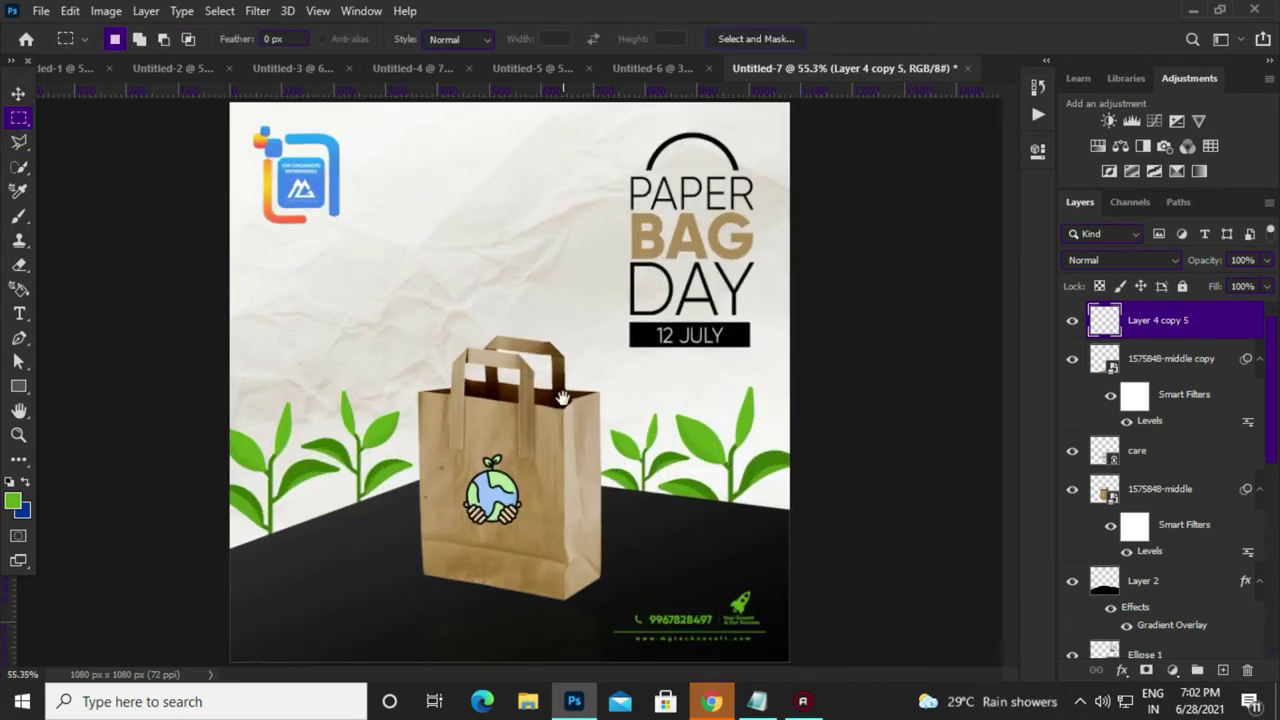
{"action": "key", "text": "ctrl+plus"}
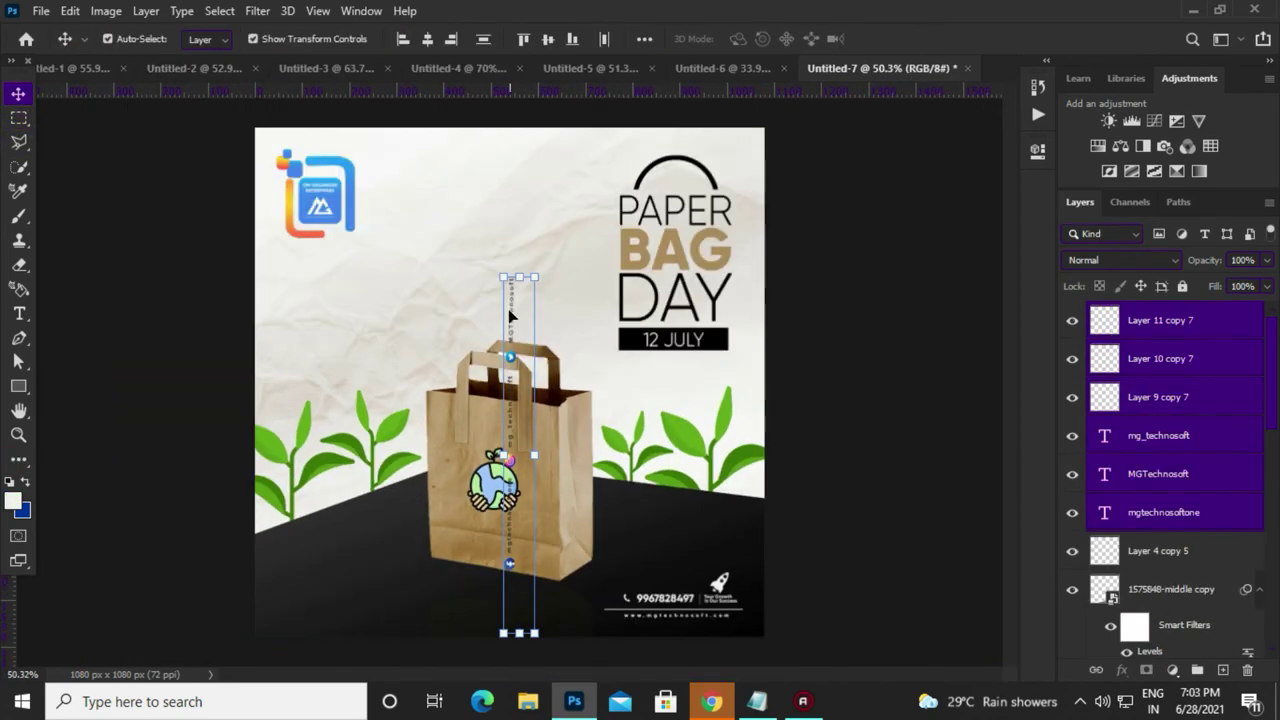
{"action": "left_click_drag", "start_coordinate": [511, 300], "coordinate": [280, 311]}
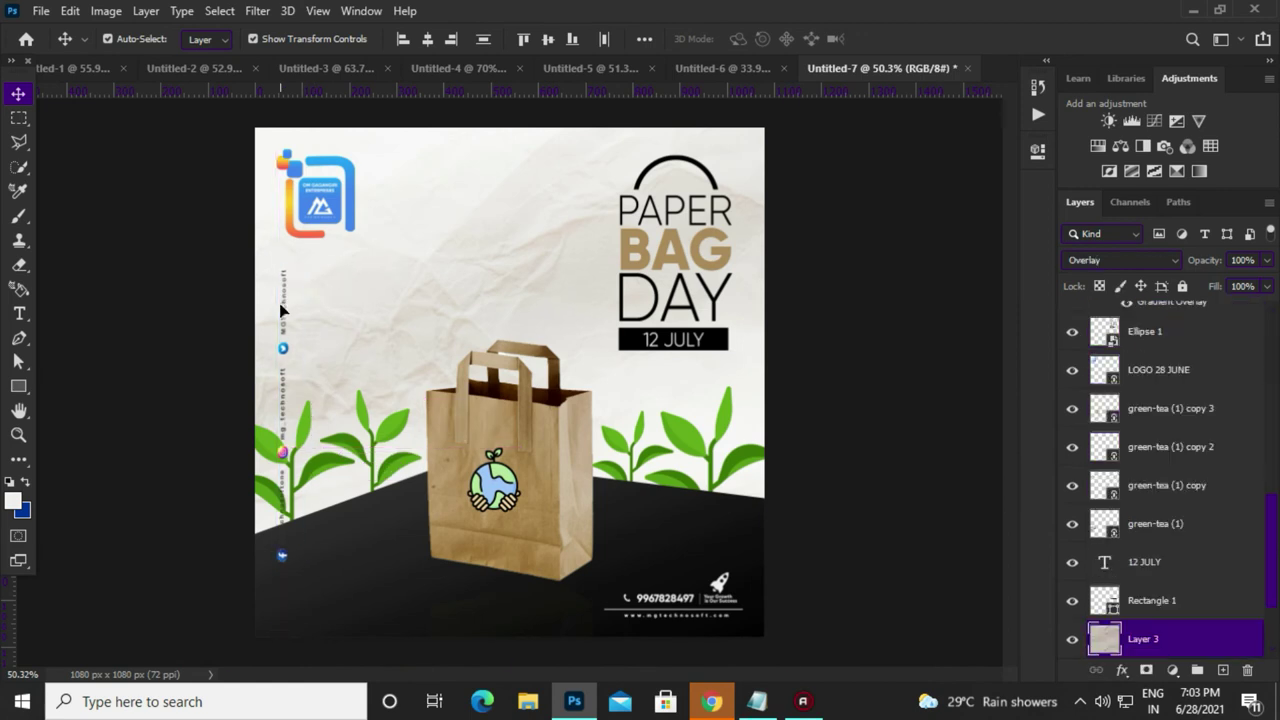
Select the six social strip layers, enlarge them to about 120%, and move them left
{"action": "scroll", "coordinate": [1180, 415], "scroll_direction": "up", "scroll_amount": 5}
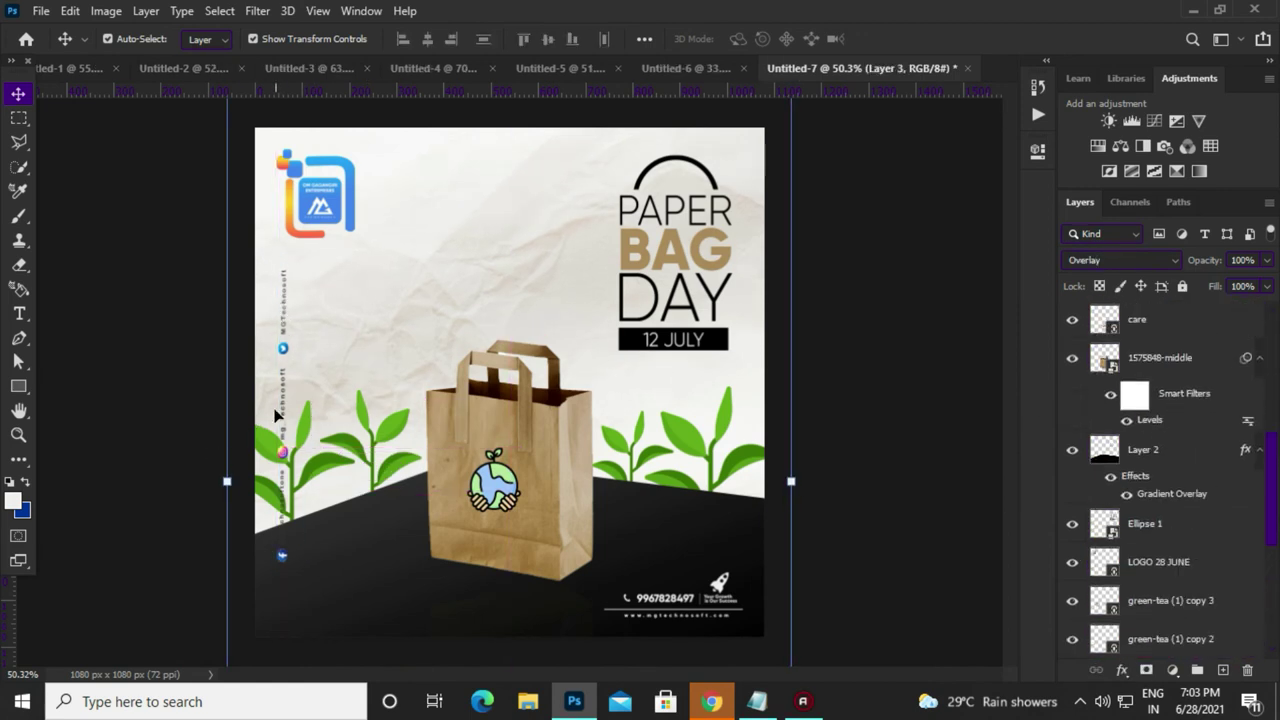
{"action": "left_click", "coordinate": [275, 415]}
{"action": "left_click", "coordinate": [1140, 365], "text": "shift"}
{"action": "scroll", "coordinate": [1183, 350], "scroll_direction": "up", "scroll_amount": 2}
{"action": "left_click", "coordinate": [1183, 350], "text": "shift"}
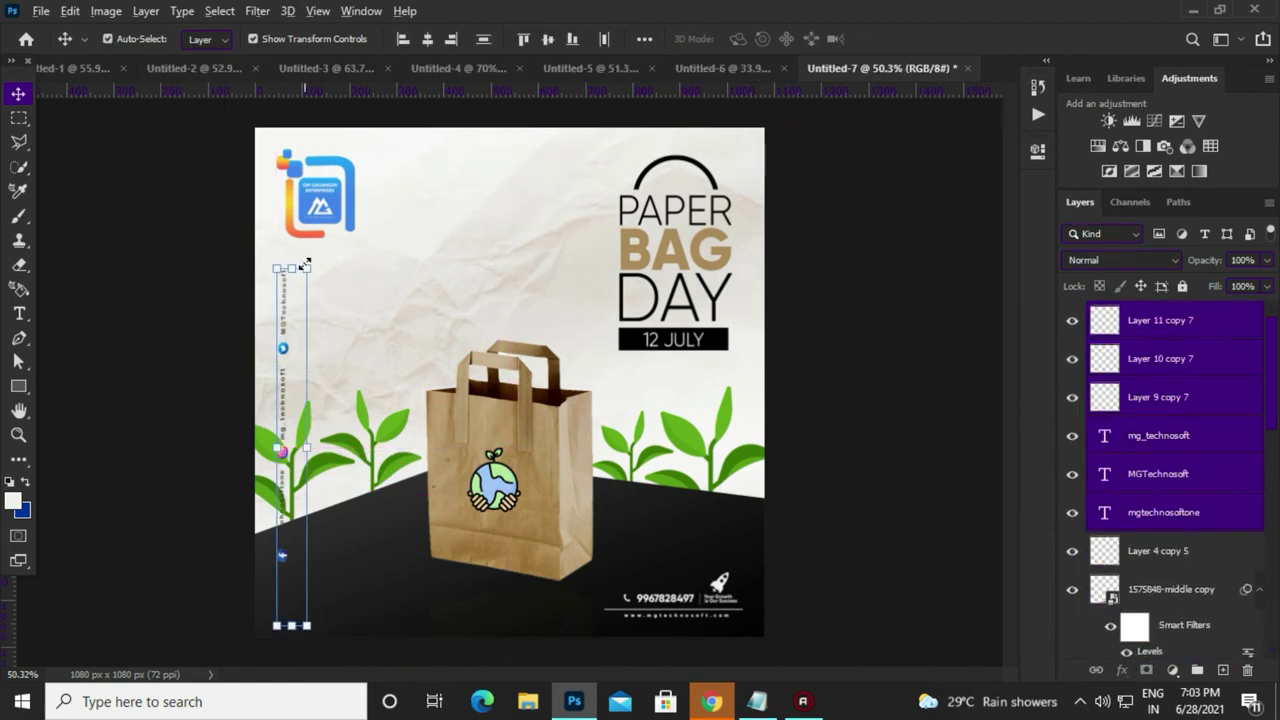
{"action": "left_click_drag", "start_coordinate": [305, 265], "coordinate": [312, 240]}
{"action": "left_click_drag", "start_coordinate": [289, 330], "coordinate": [273, 355]}
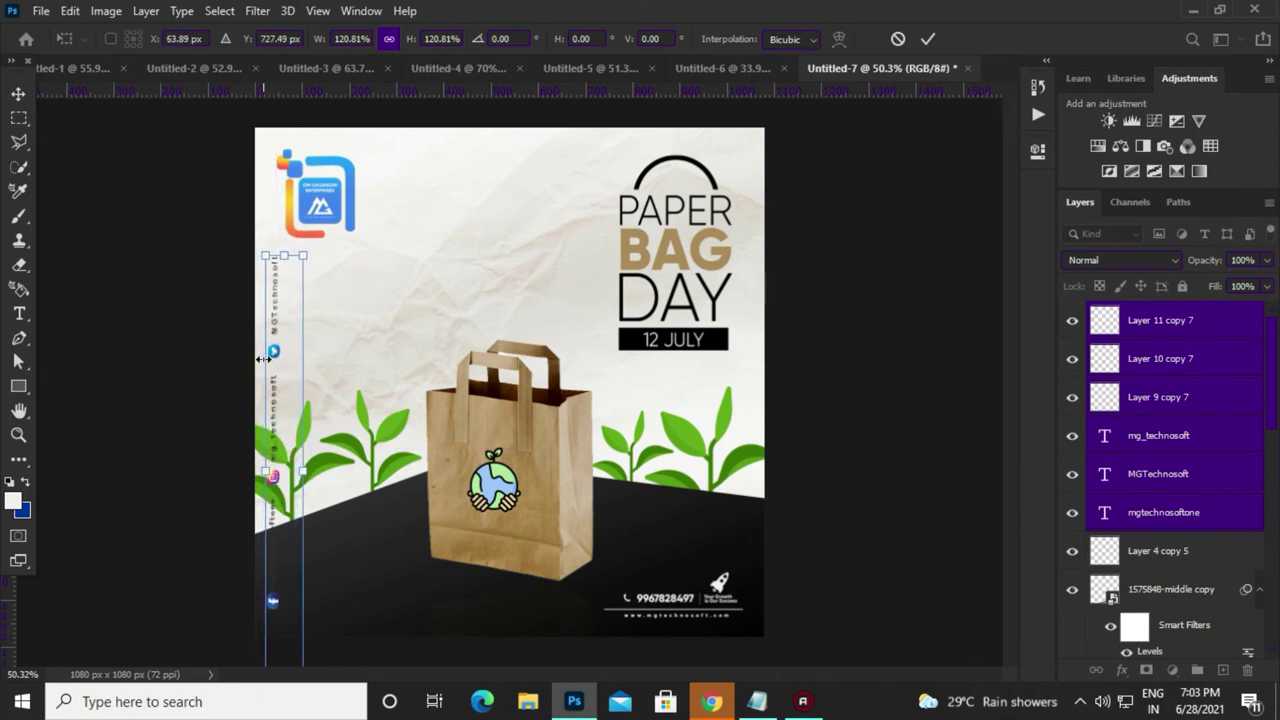
{"action": "key", "text": "Return"}
Draw a thin bar beneath the social strip and set its opacity to 46%
{"action": "key", "text": "u"}
{"action": "left_click_drag", "start_coordinate": [285, 580], "coordinate": [282, 622]}
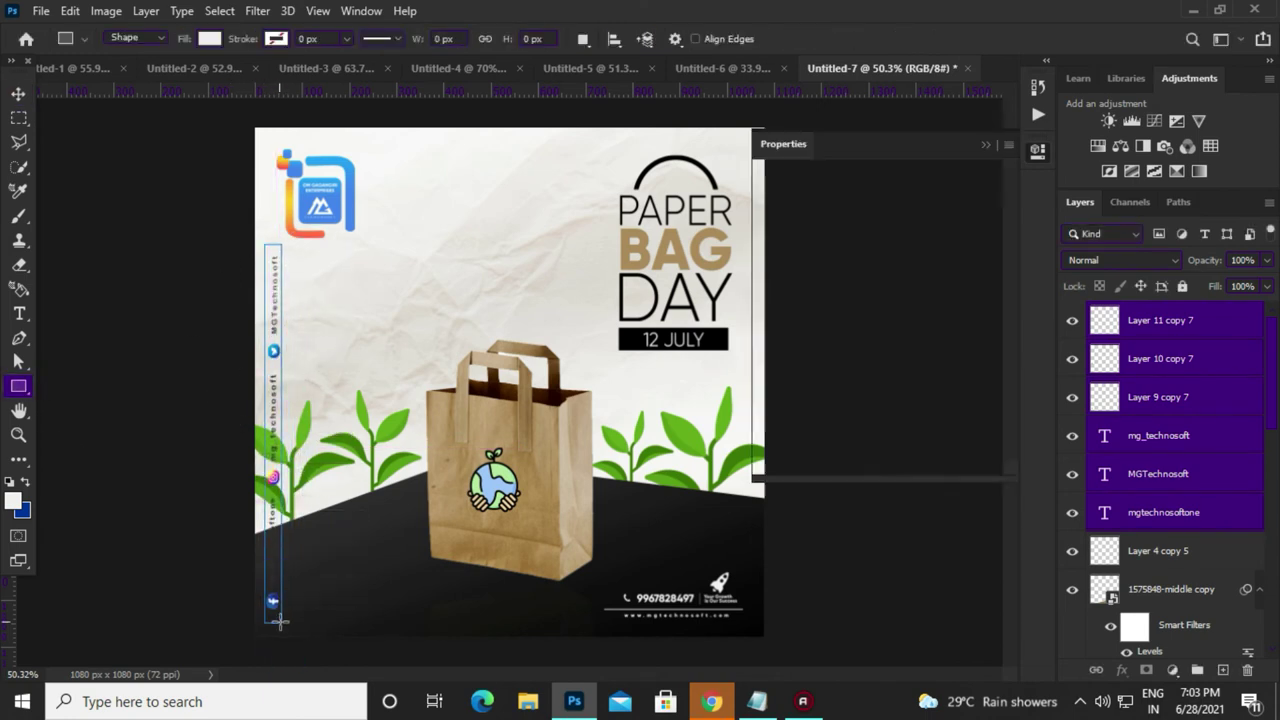
{"action": "left_click_drag", "start_coordinate": [1150, 320], "coordinate": [1112, 572]}
{"action": "left_click", "coordinate": [985, 145]}
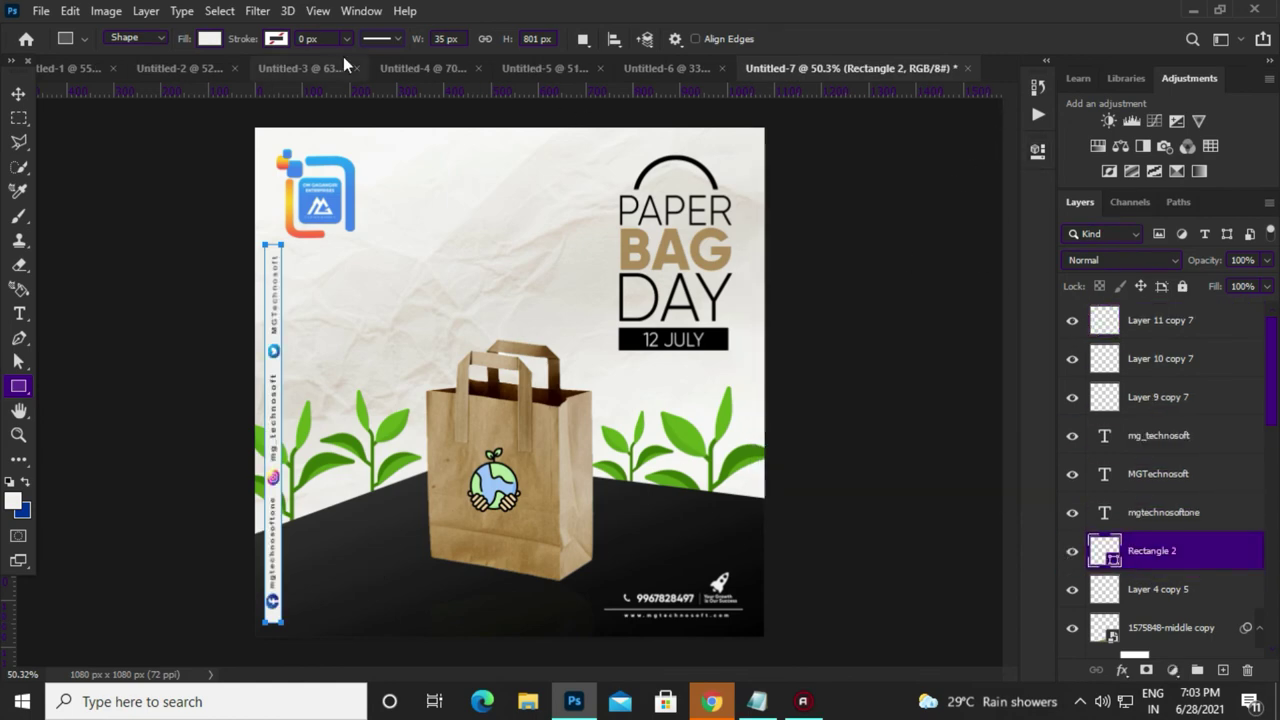
{"action": "left_click", "coordinate": [257, 10]}
{"action": "left_click", "coordinate": [1267, 260]}
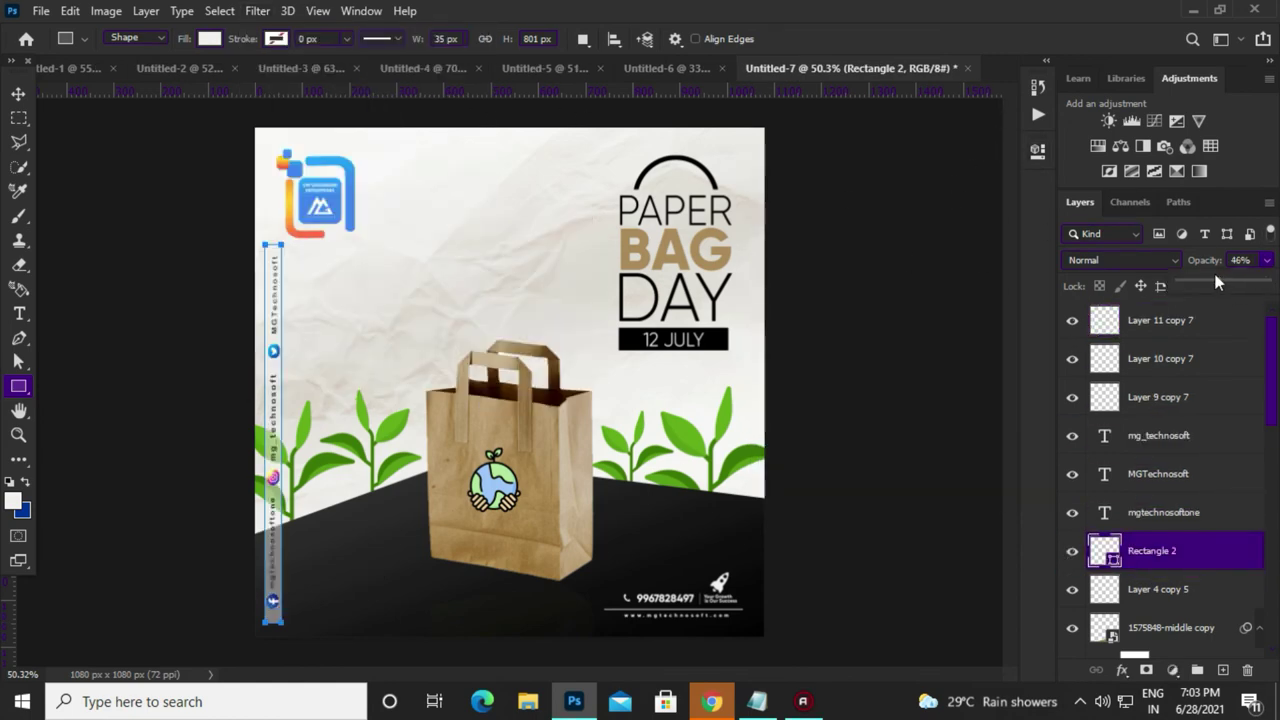
{"action": "left_click", "coordinate": [18, 117]}
Paste the BEST WISHES banner layers and move them to the poster's bottom edge
{"action": "scroll", "coordinate": [342, 208], "scroll_direction": "up", "scroll_amount": 3}
{"action": "scroll", "coordinate": [306, 246], "scroll_direction": "down", "scroll_amount": 3}
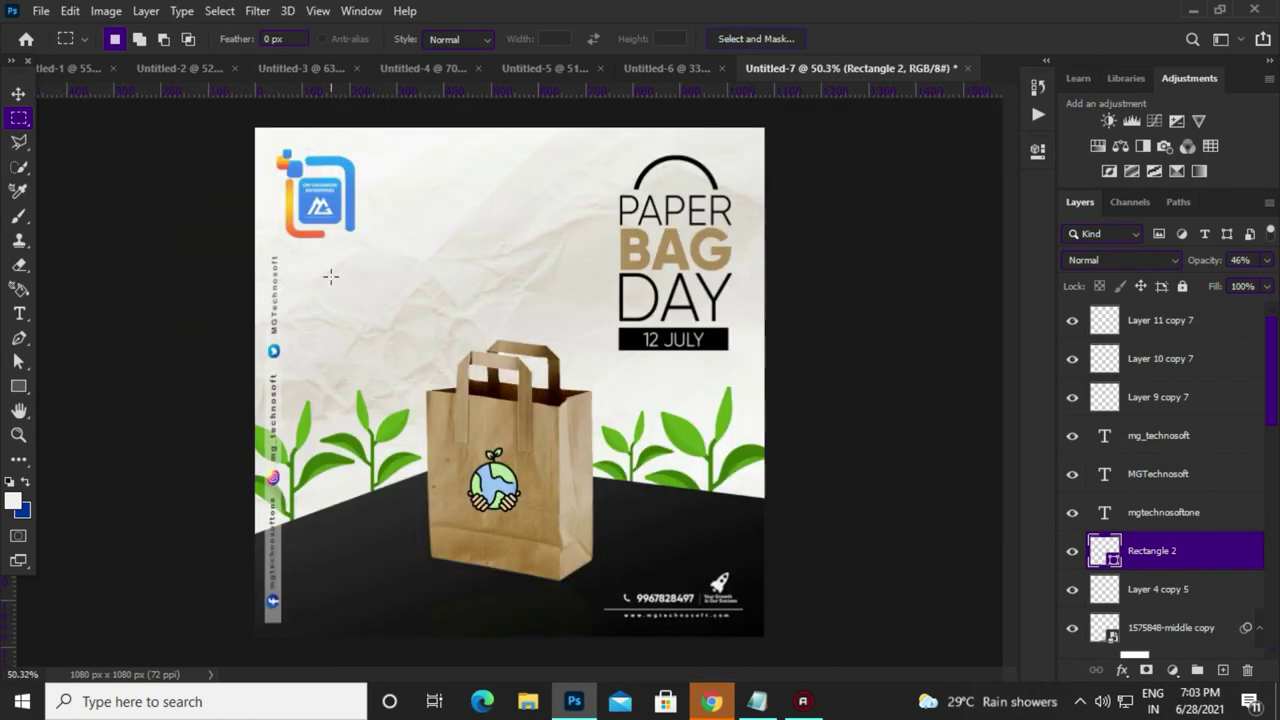
{"action": "key", "text": "v"}
{"action": "key", "text": "ctrl+v"}
{"action": "mouse_move", "coordinate": [555, 379]}
{"action": "left_mouse_down"}
{"action": "mouse_move", "coordinate": [568, 643]}
{"action": "mouse_move", "coordinate": [515, 627]}
{"action": "left_mouse_up"}
Scale the BEST WISHES FROM MG TECHNOSOFT banner to 80.52% and commit it
{"action": "key", "text": "ctrl+t"}
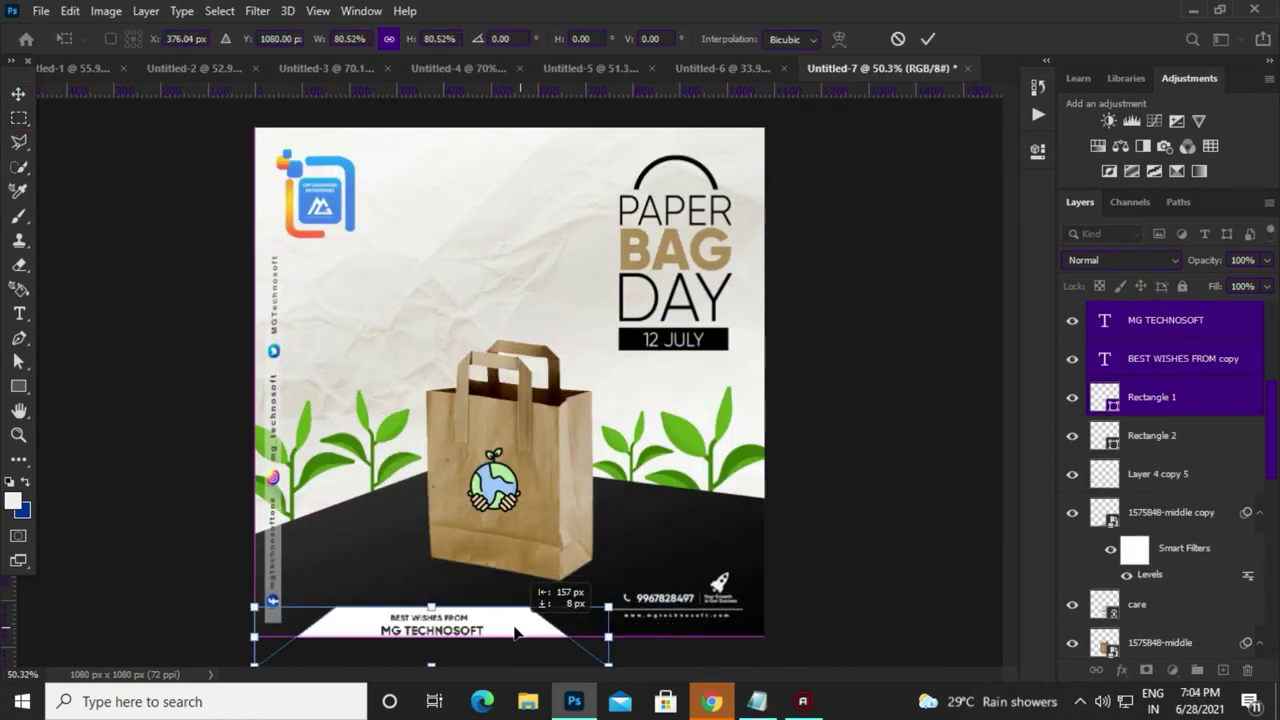
{"action": "key", "text": "Return"}
{"action": "key", "text": "m"}
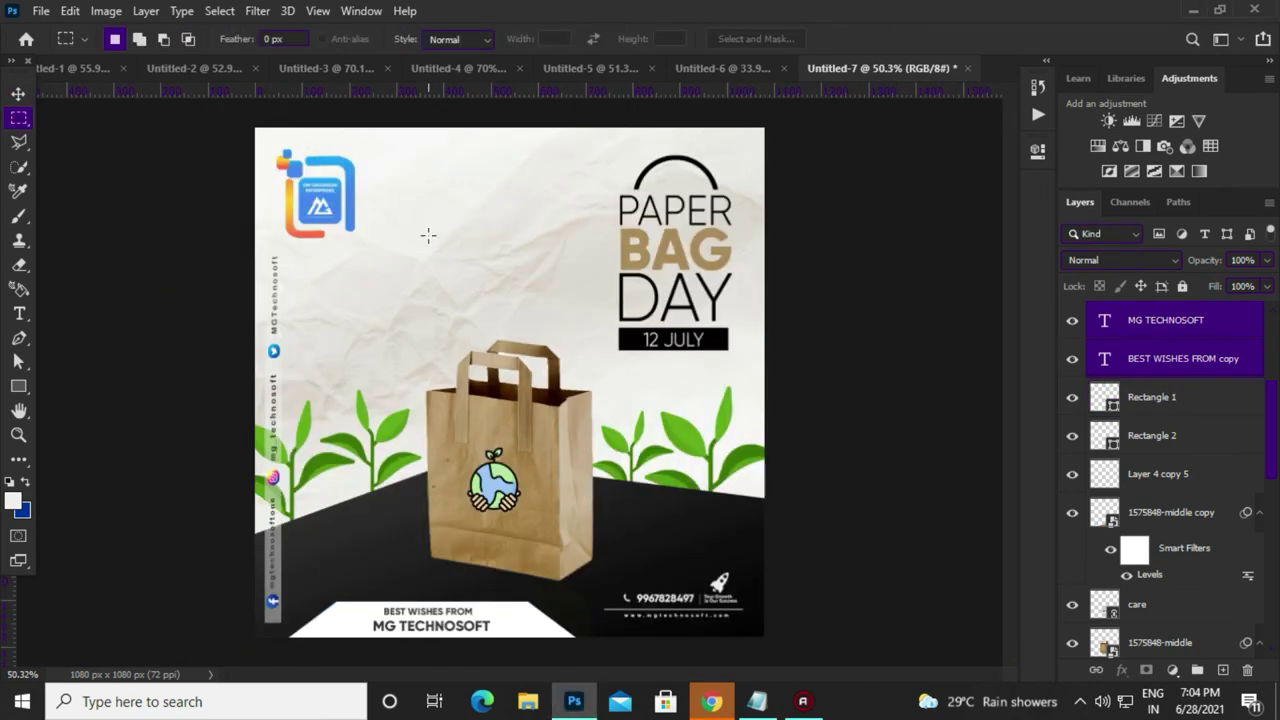